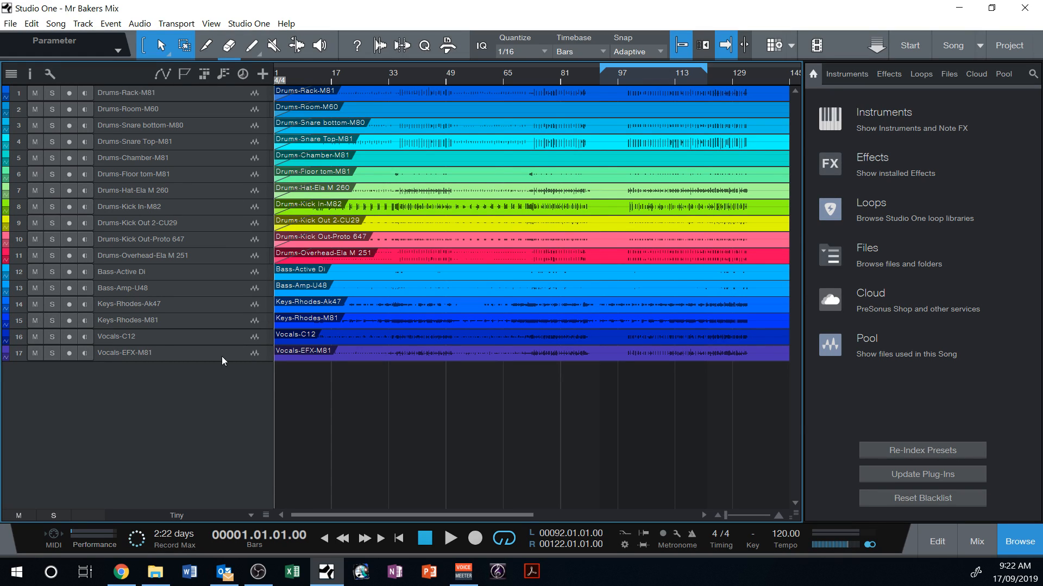
- Review the song's drum, bass, keys and vocal tracks by highlighting them in the track list
click(217, 258)
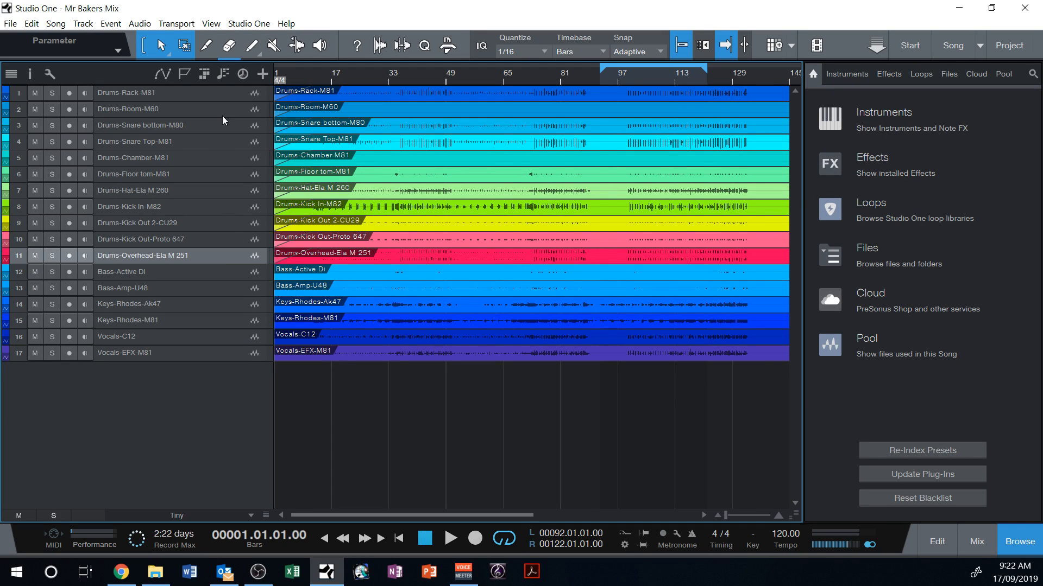
shift+click(224, 91)
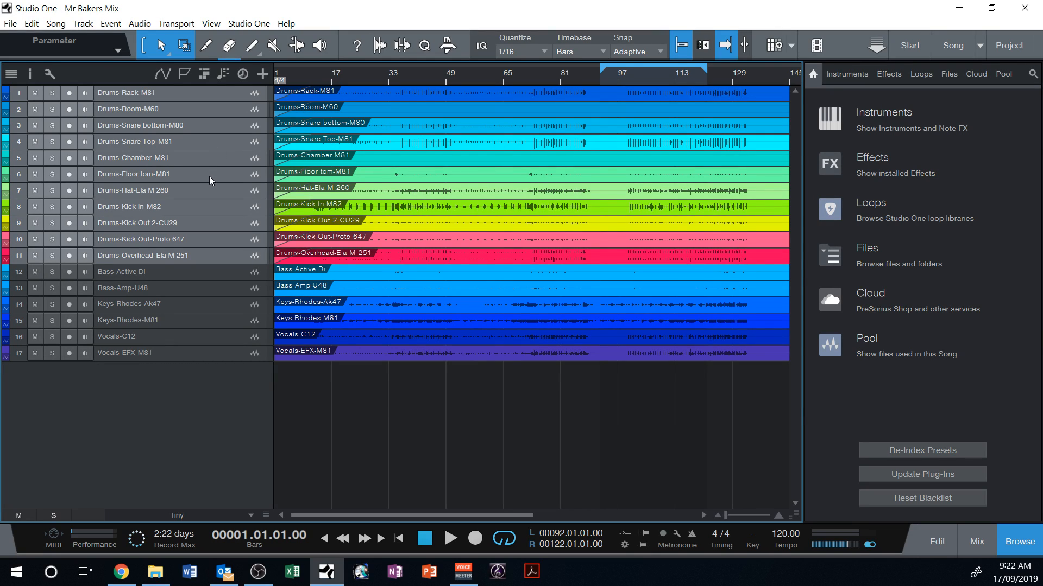
click(200, 268)
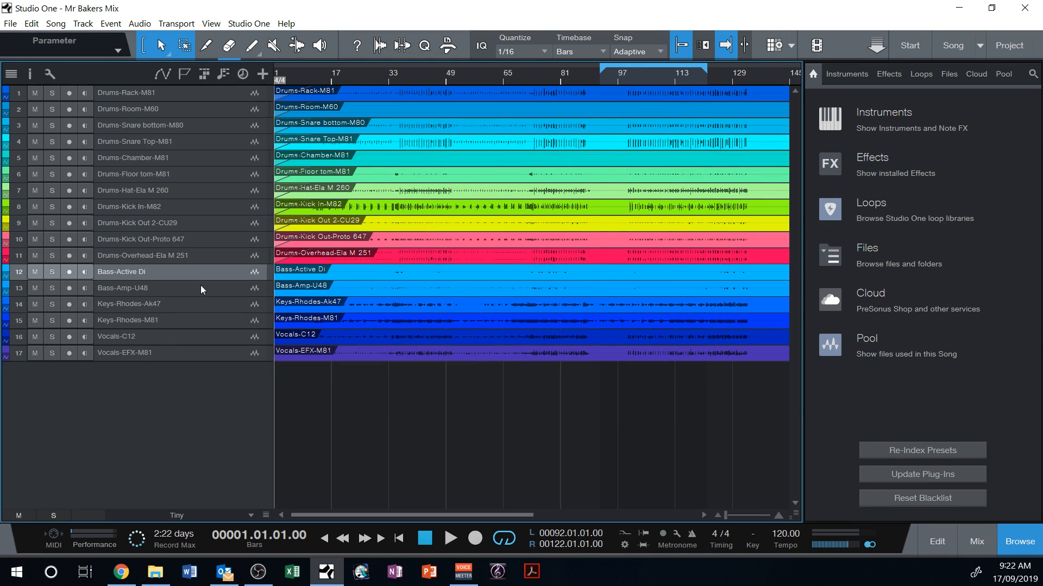
click(200, 285)
click(194, 304)
click(189, 321)
click(188, 337)
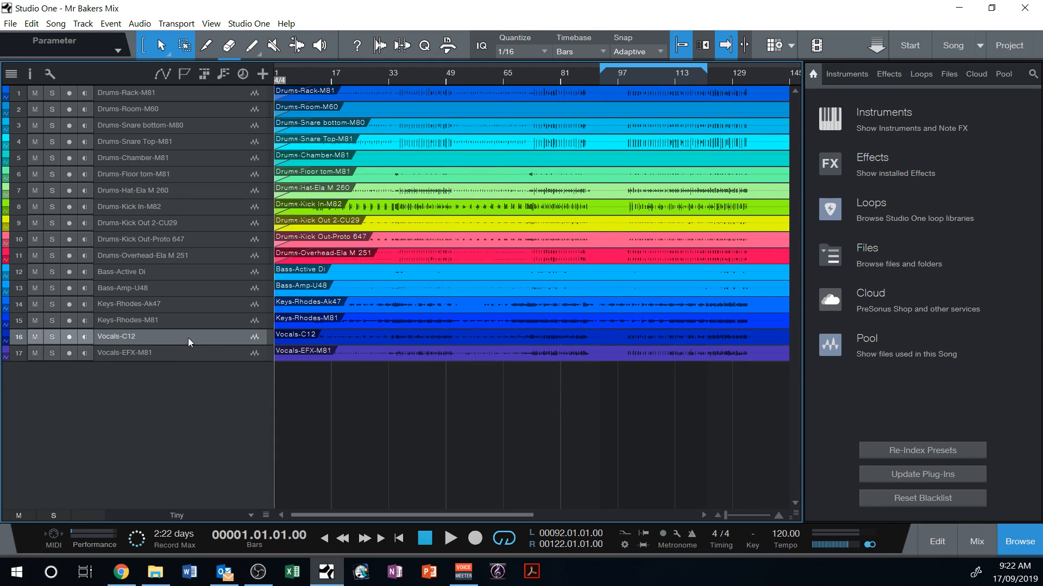
click(188, 355)
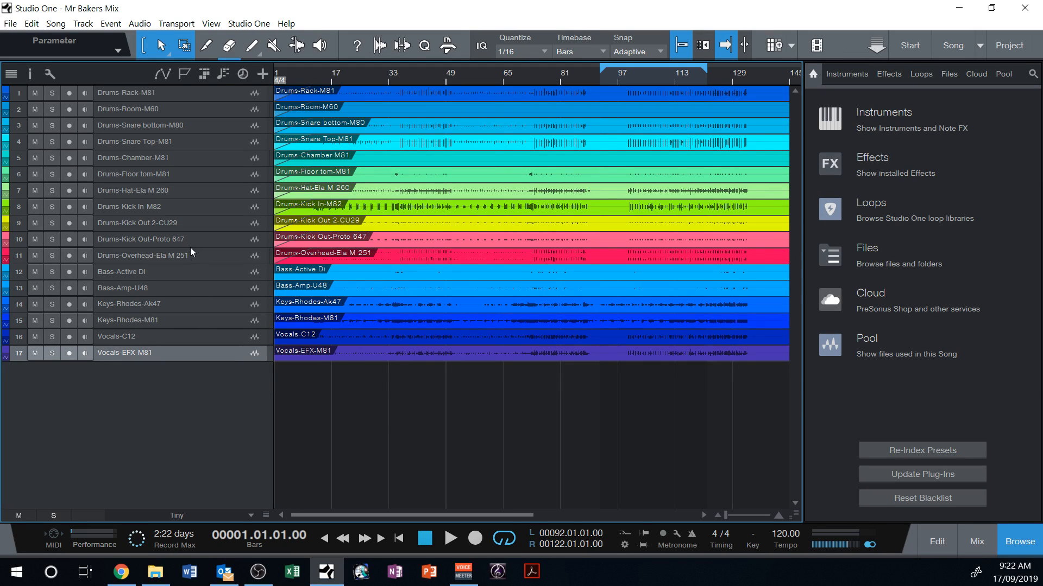
click(191, 221)
click(202, 174)
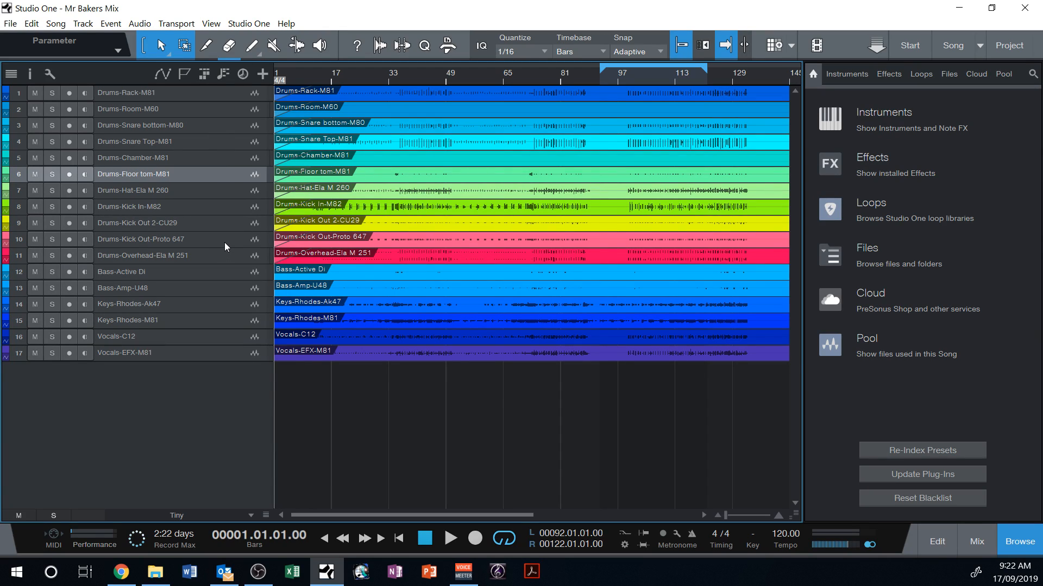
- Compare the two bass tracks, Bass-Active Di and Bass-Amp-U48, by highlighting them alternately
click(213, 287)
click(204, 271)
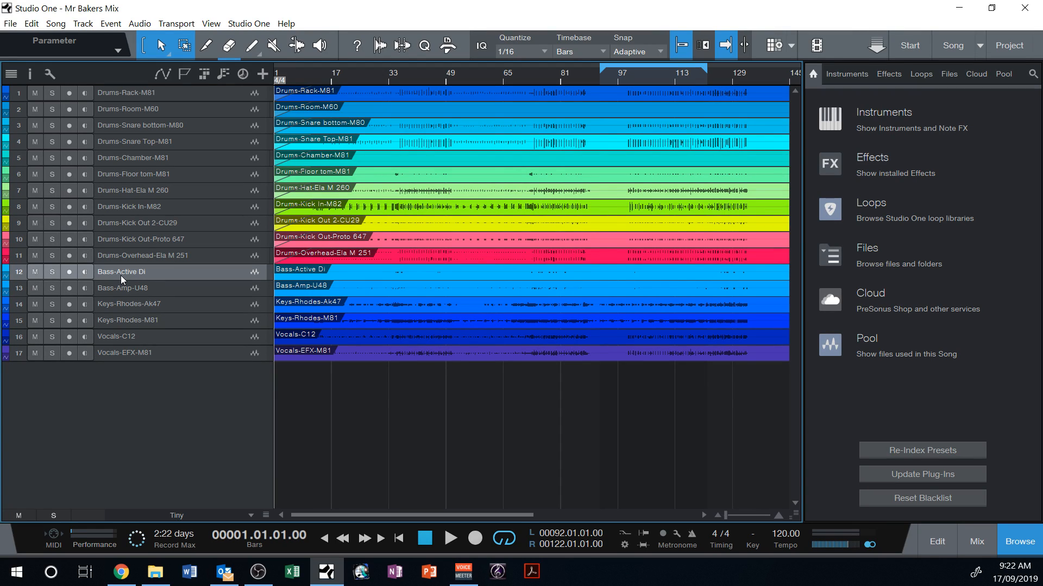
click(164, 287)
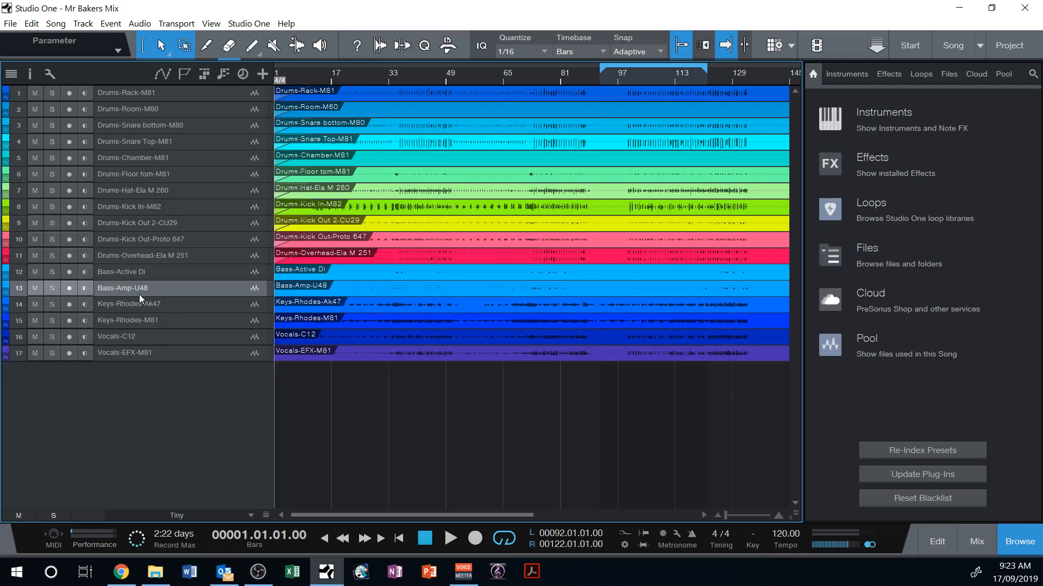
click(193, 271)
click(192, 288)
click(191, 272)
click(191, 293)
- Review the three kick drum tracks, Kick In-M82, Kick Out 2-CU29 and Kick Out-Proto 647, highlighting each in turn
click(198, 240)
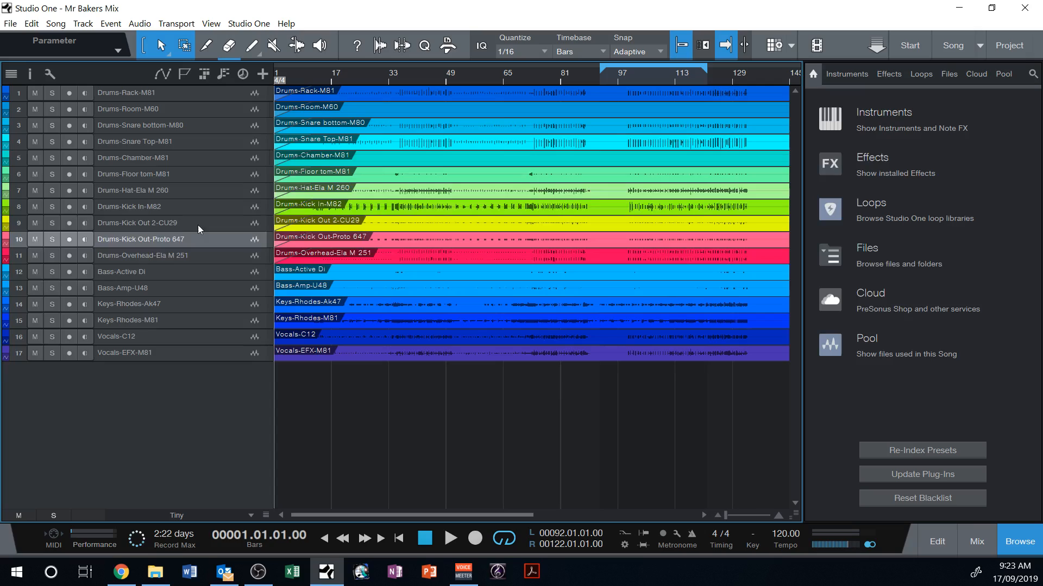
click(198, 224)
click(201, 237)
click(210, 217)
click(210, 213)
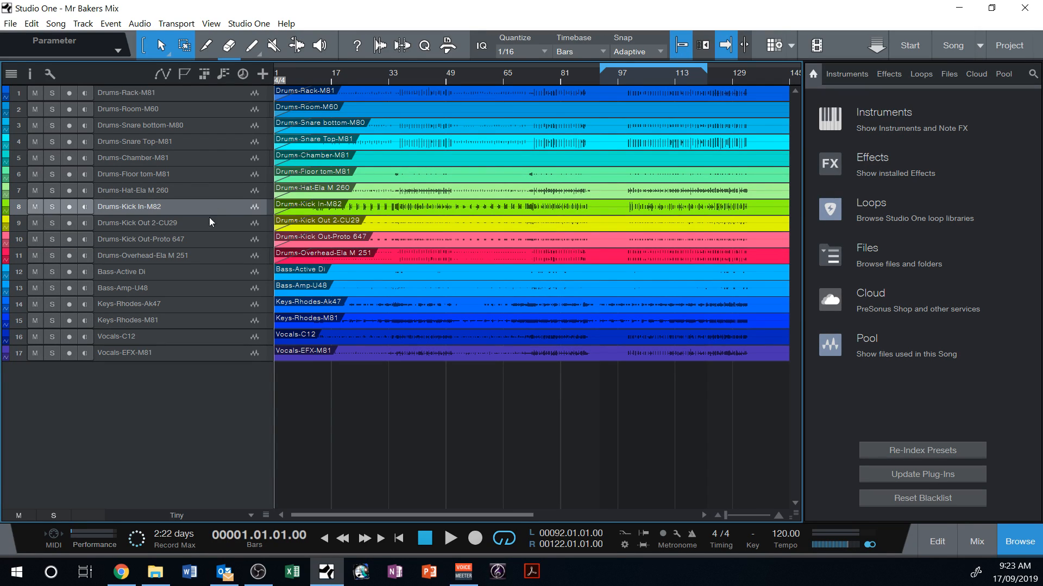
click(210, 218)
click(207, 237)
click(211, 221)
click(213, 207)
click(204, 225)
click(207, 241)
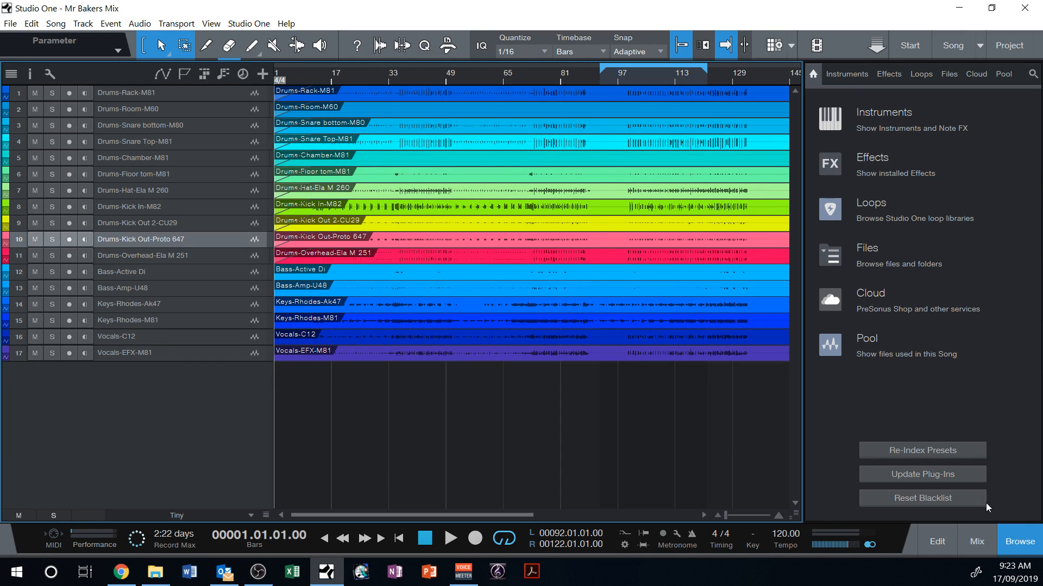
- Show the mixer to examine the channel faders and pan settings, and hide it again
click(977, 543)
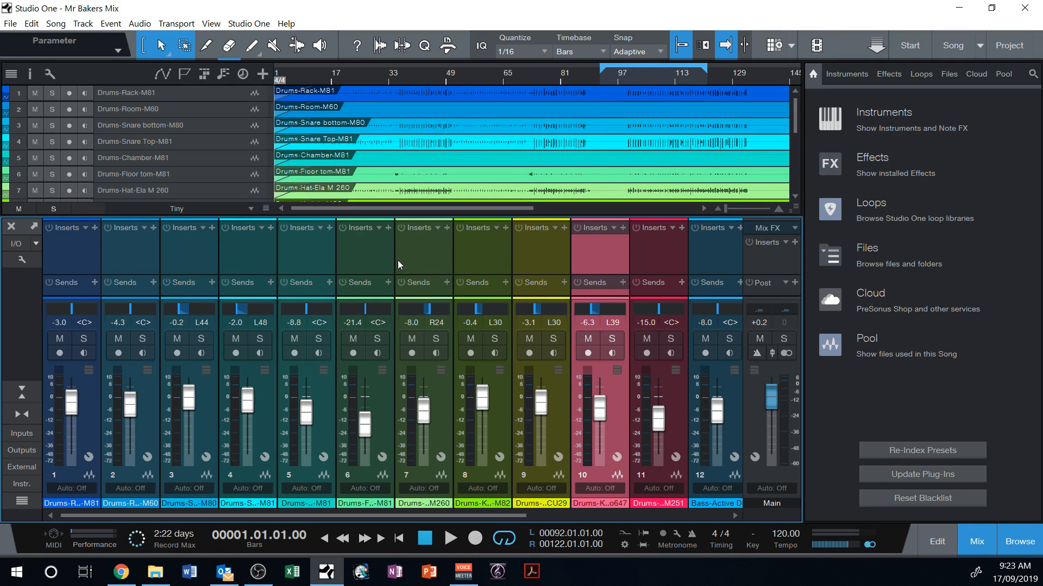
click(976, 541)
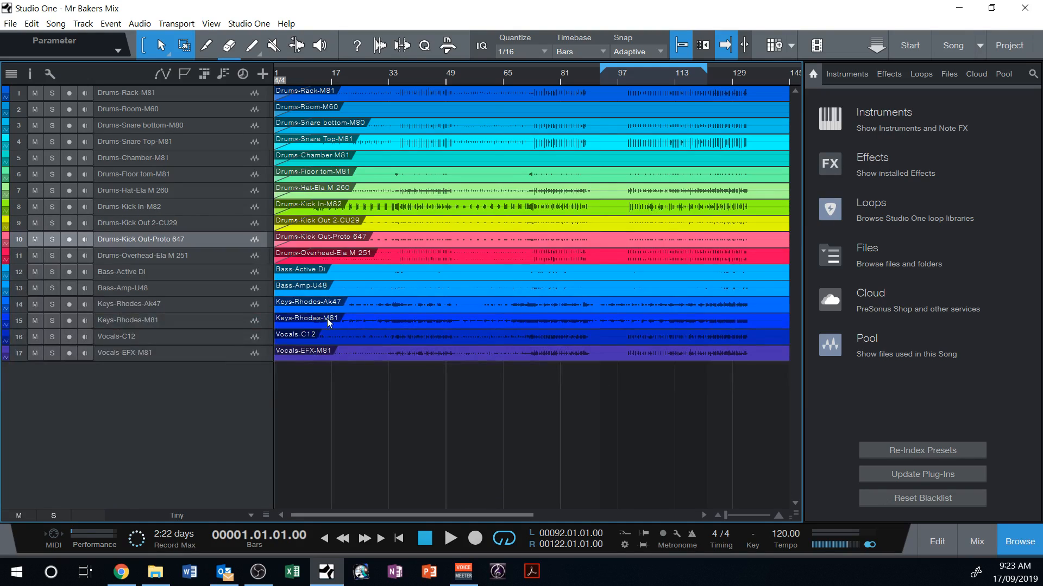
- Solo the Vocals-EFX-M81 track and start playback from just after bar 17
click(160, 356)
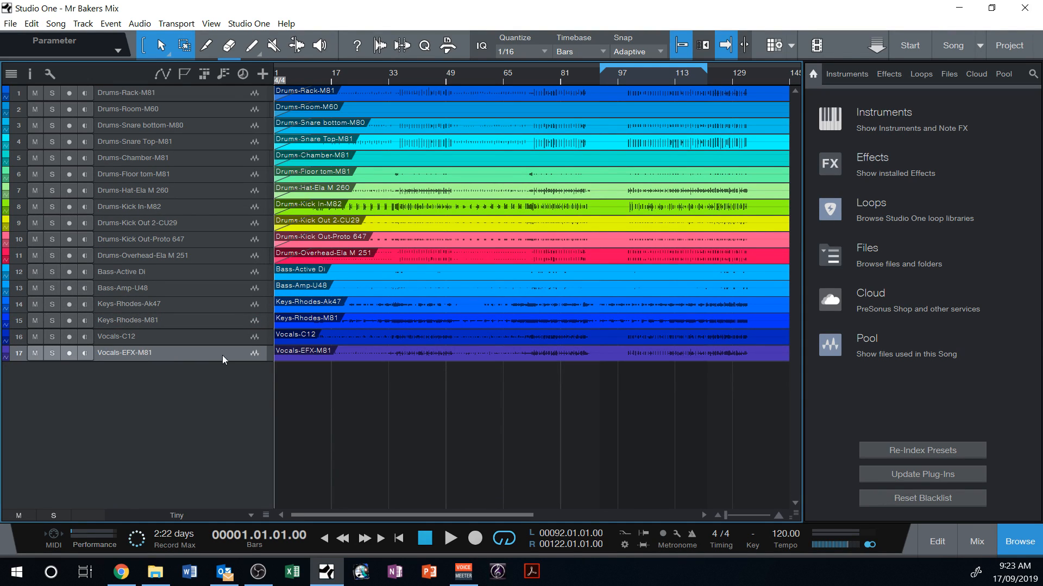
click(47, 354)
click(337, 81)
key(space)
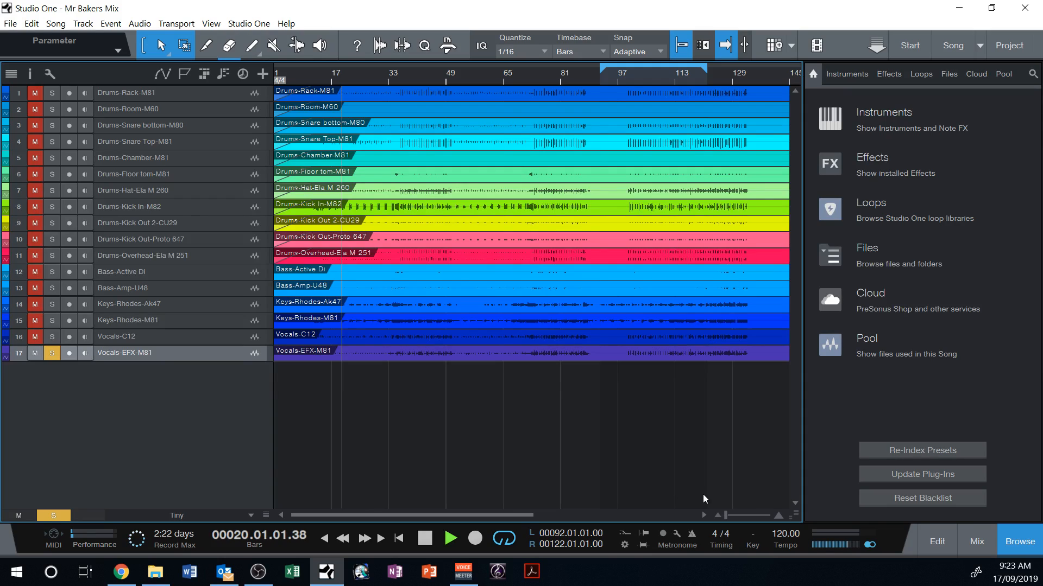
- Raise the Vocals-EFX-M81 channel volume to +4.7 dB in the mixer and hide the mixer
click(972, 541)
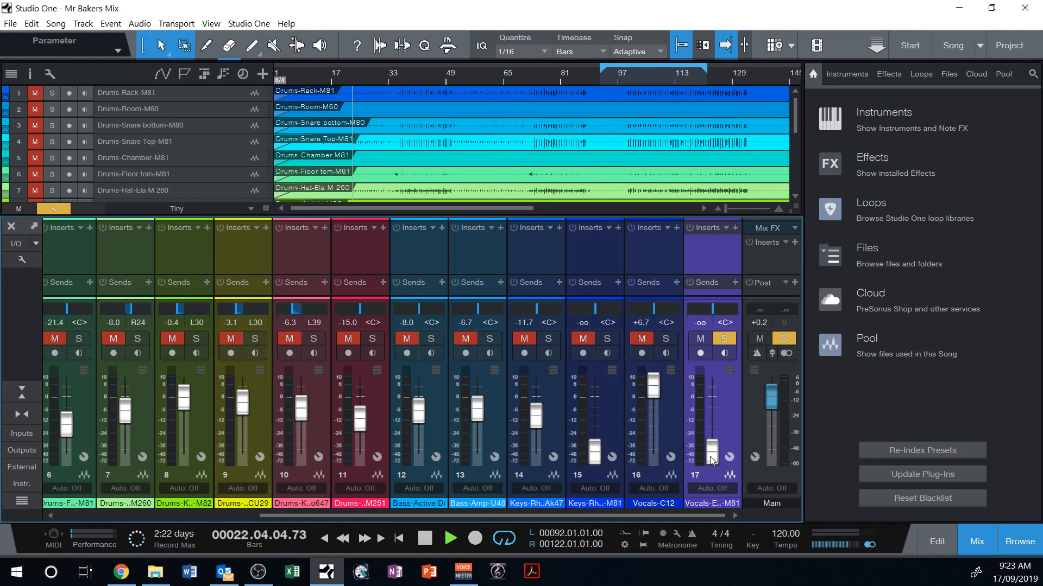
drag(712, 451, 713, 393)
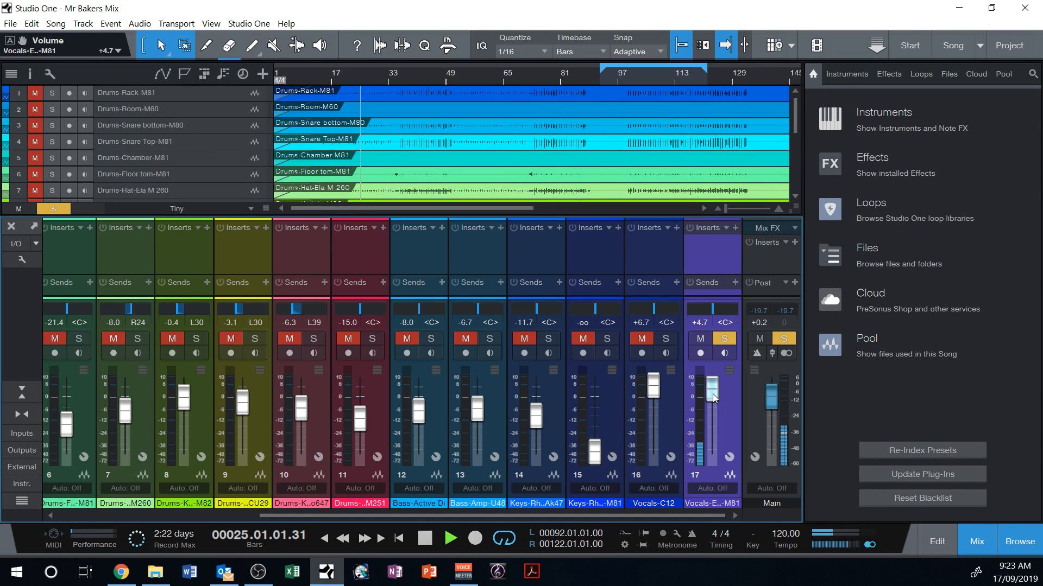
click(977, 542)
- Solo Vocals-C12 and compare it with Vocals-EFX-M81 by muting and re-soloing the latter before stopping playback
click(52, 337)
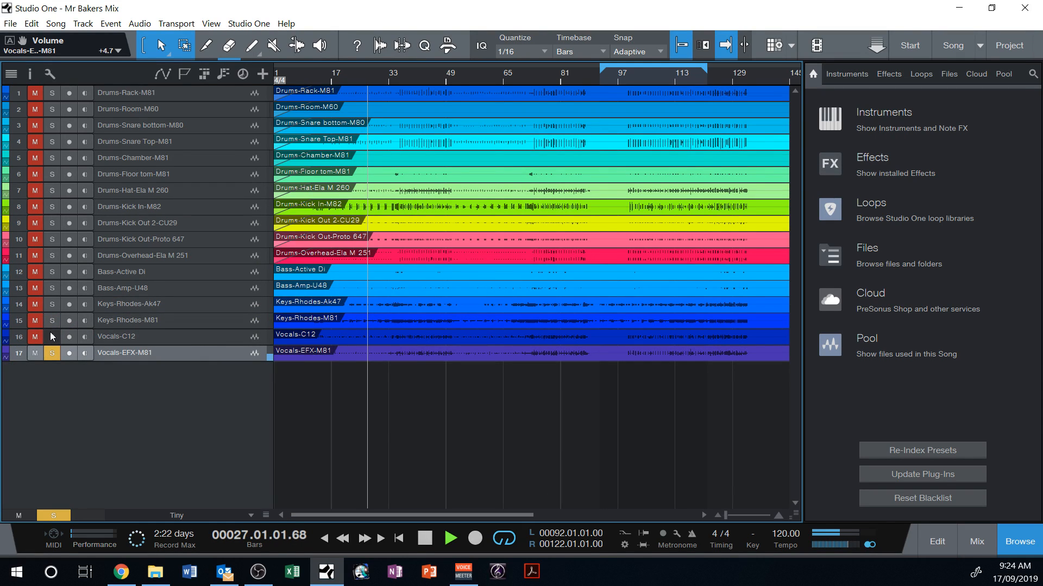
click(35, 353)
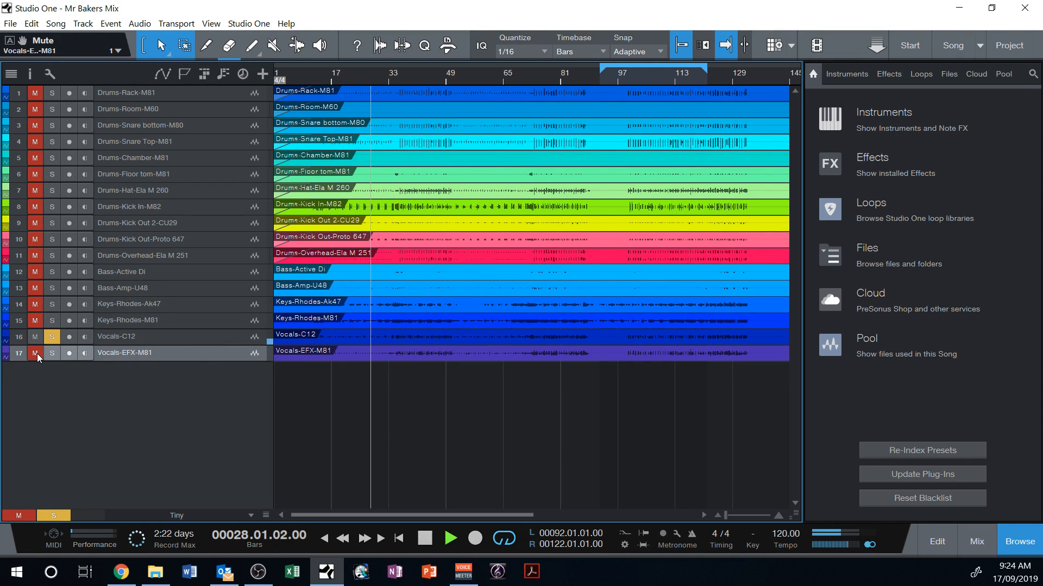
click(51, 353)
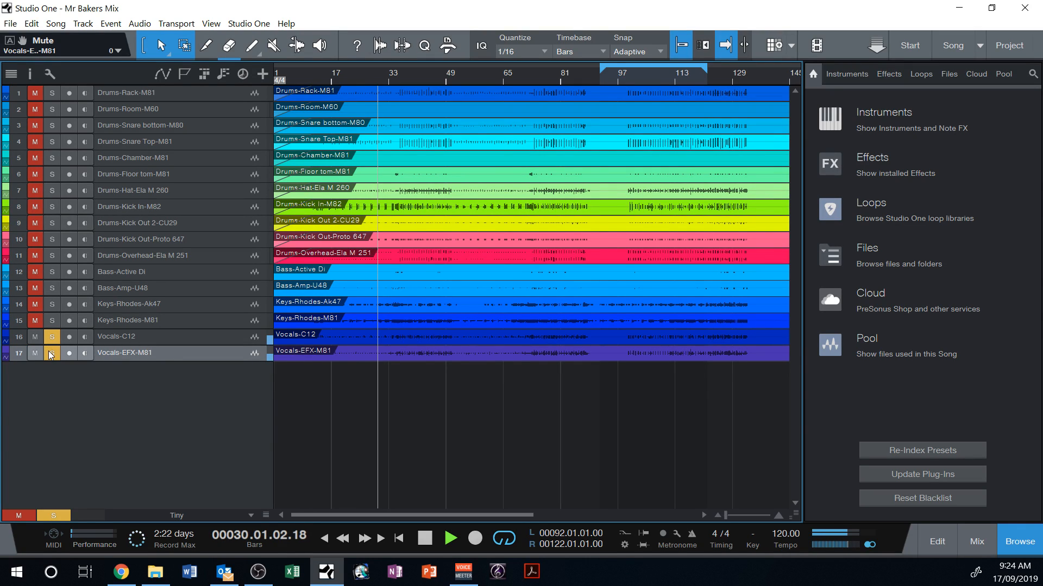
key(space)
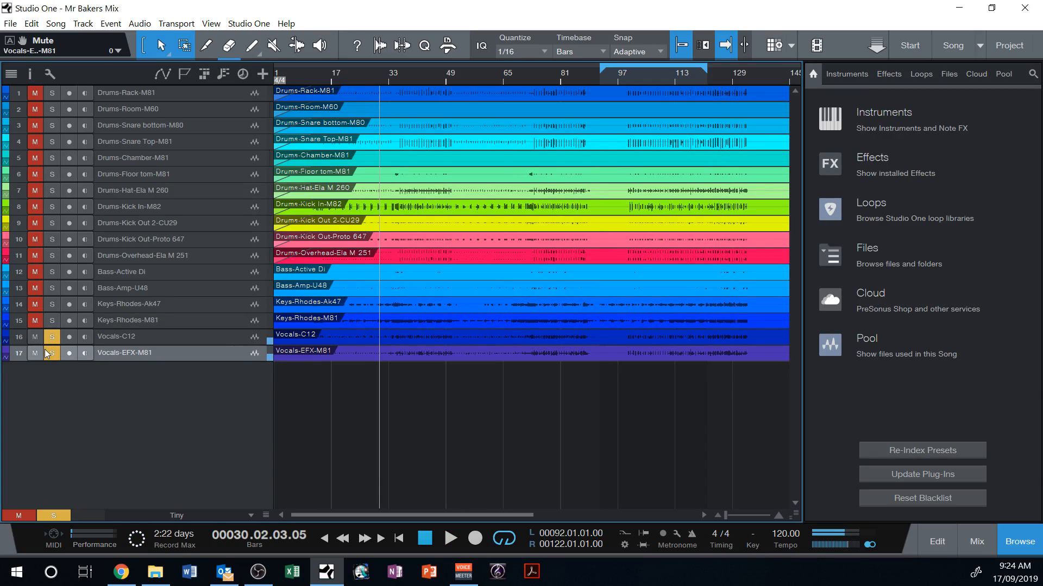
- Zoom in on the arrangement timeline and increase the height of all tracks
click(779, 516)
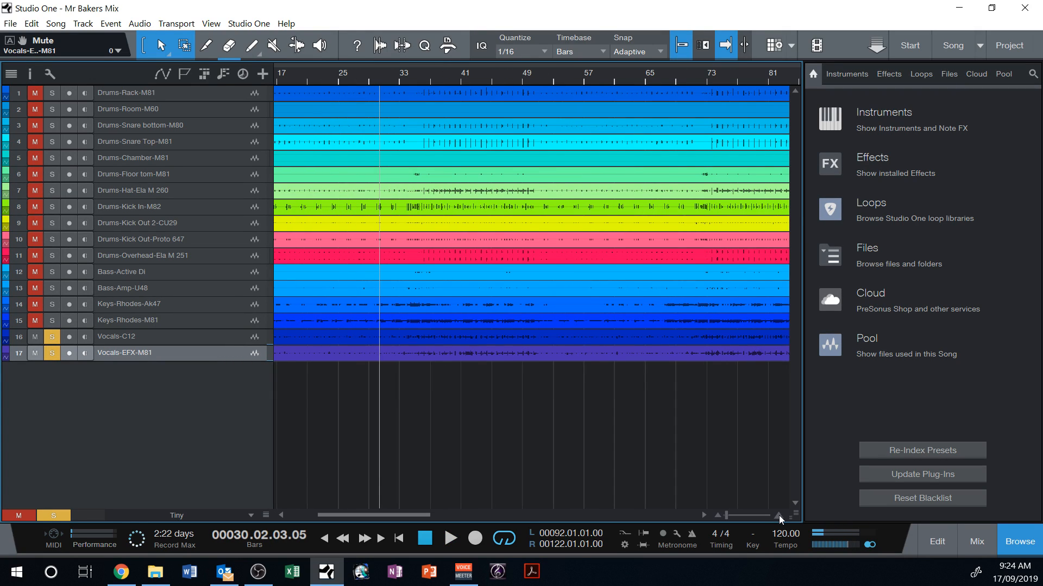
click(265, 515)
drag(263, 493, 266, 470)
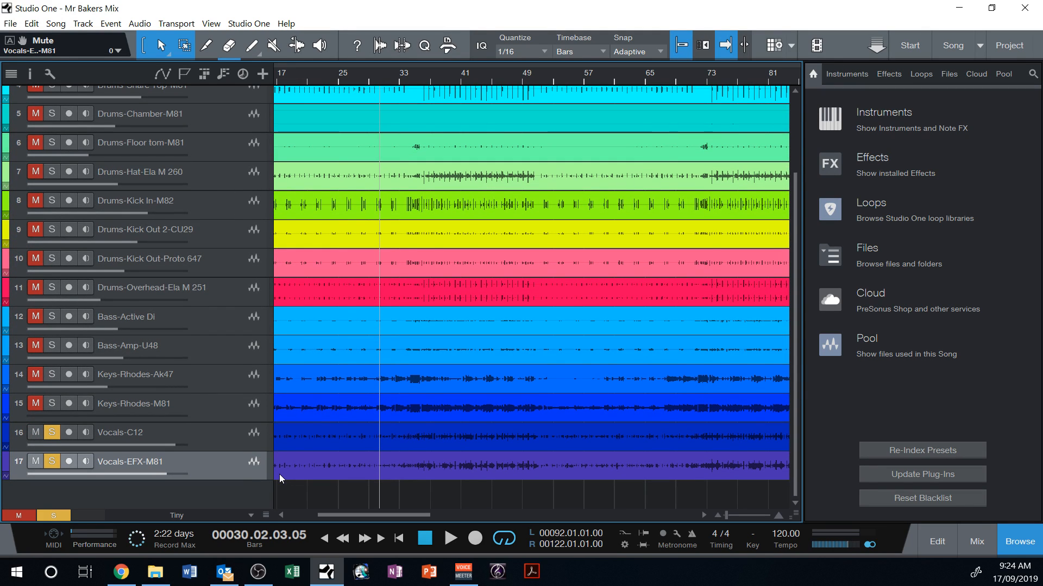
- Play the soloed vocals, mute Vocals-EFX-M81 and Vocals-C12 one after the other, and stop playback
key(space)
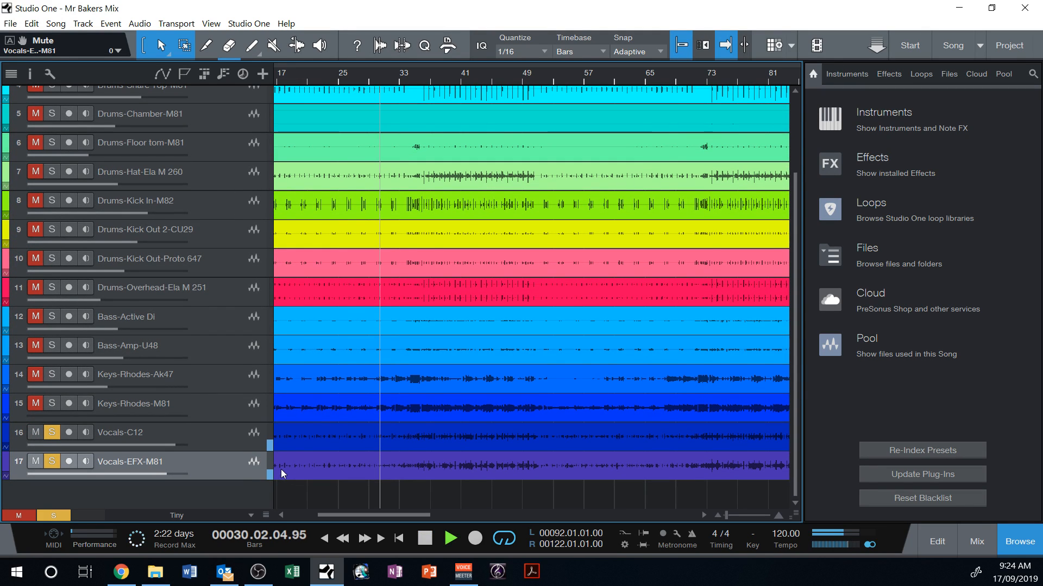
click(41, 463)
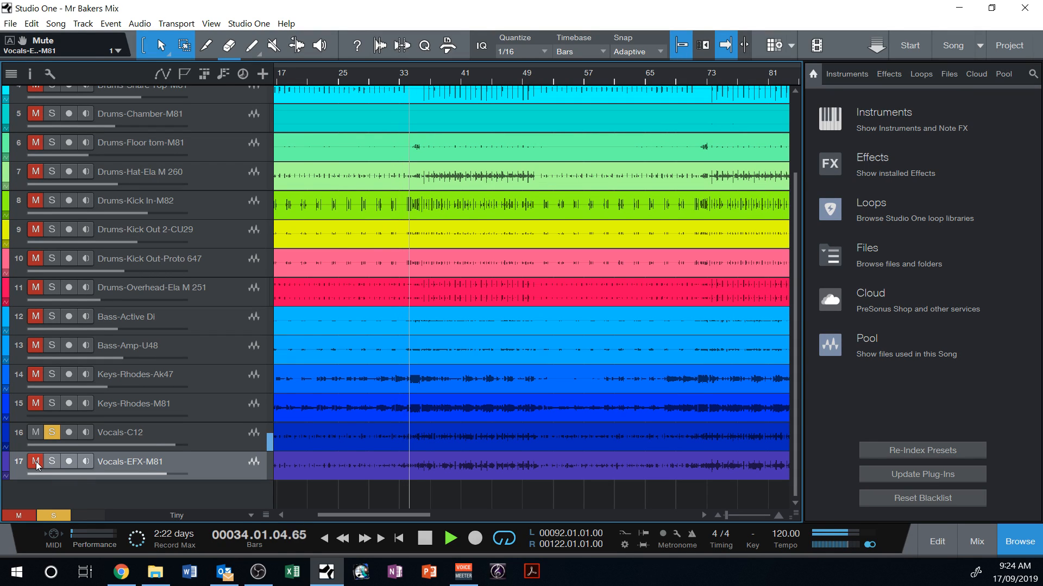
click(37, 435)
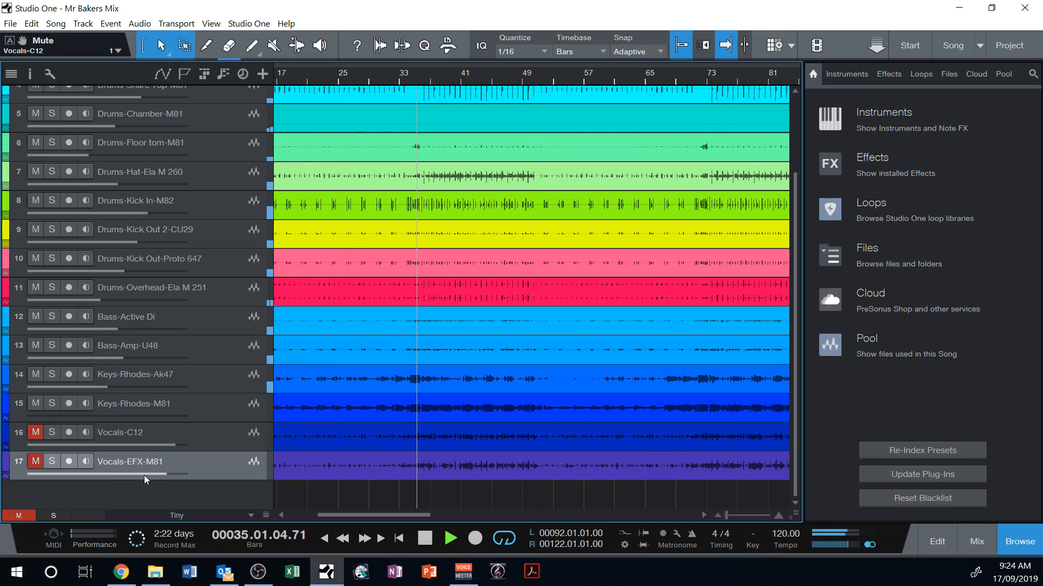
key(space)
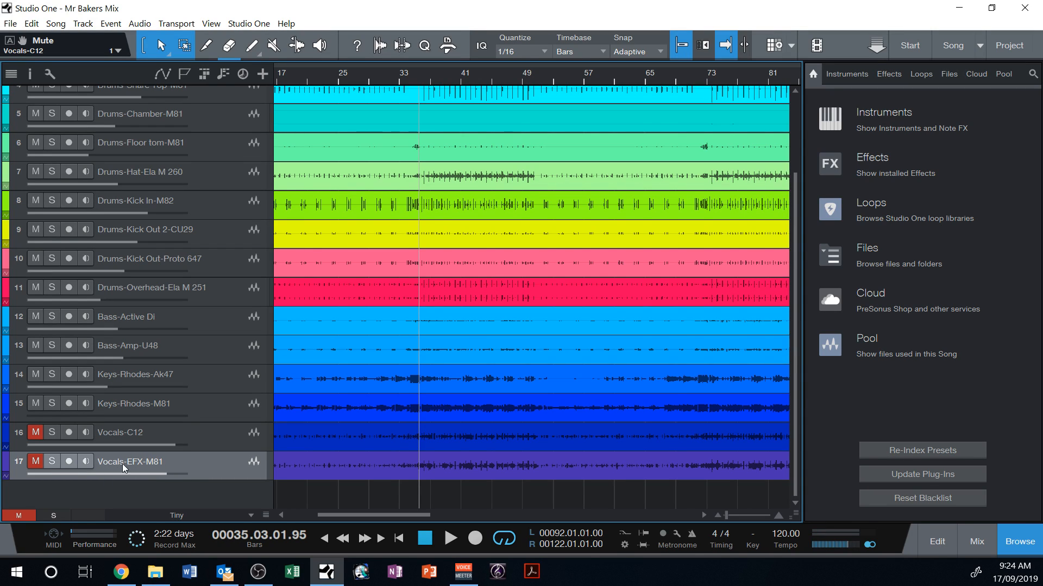
- Solo Vocals-EFX-M81, listen to it alone from bar 35, and stop playback
click(48, 462)
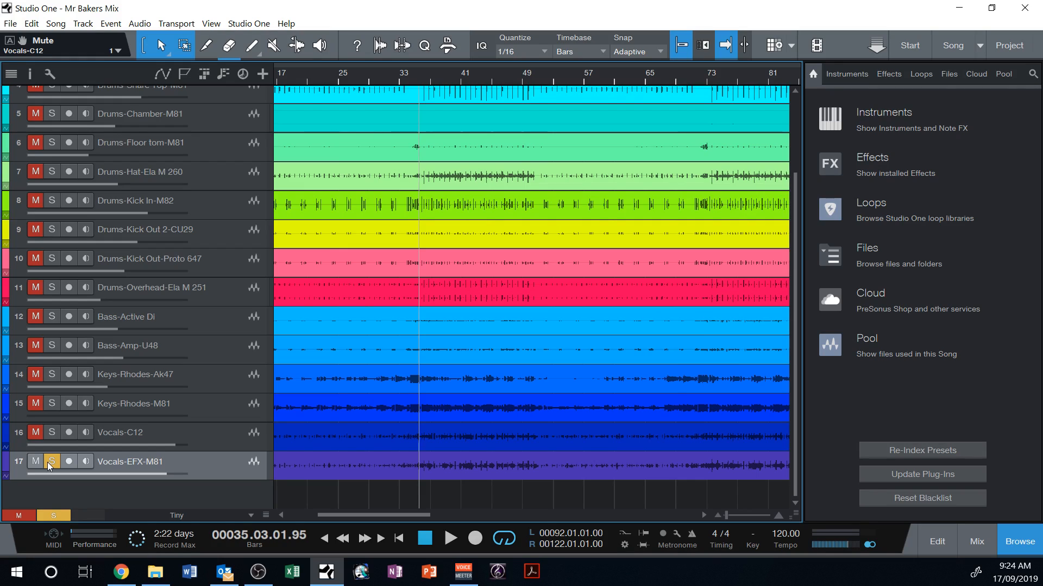
key(space)
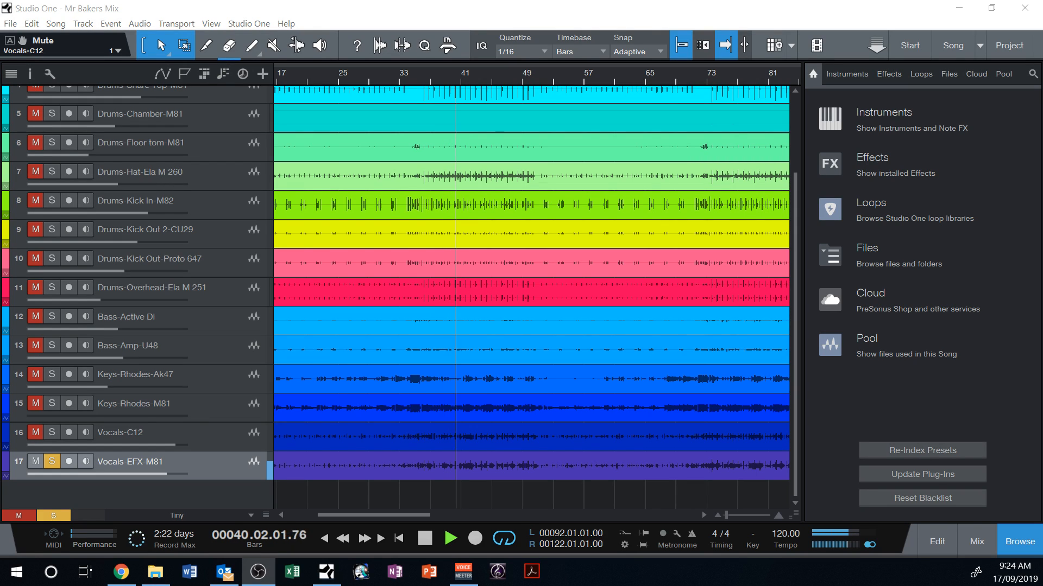
click(374, 7)
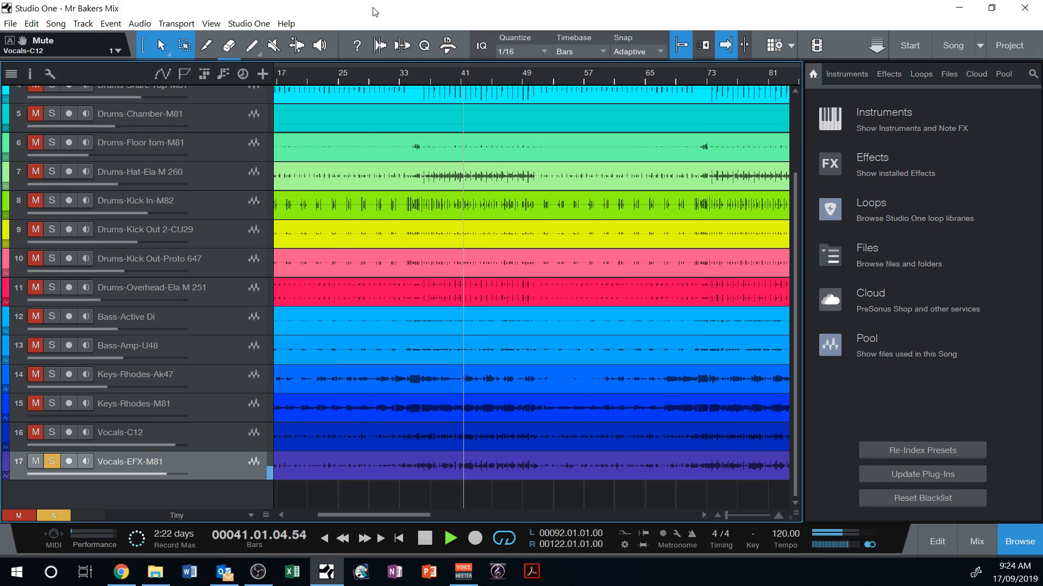
key(space)
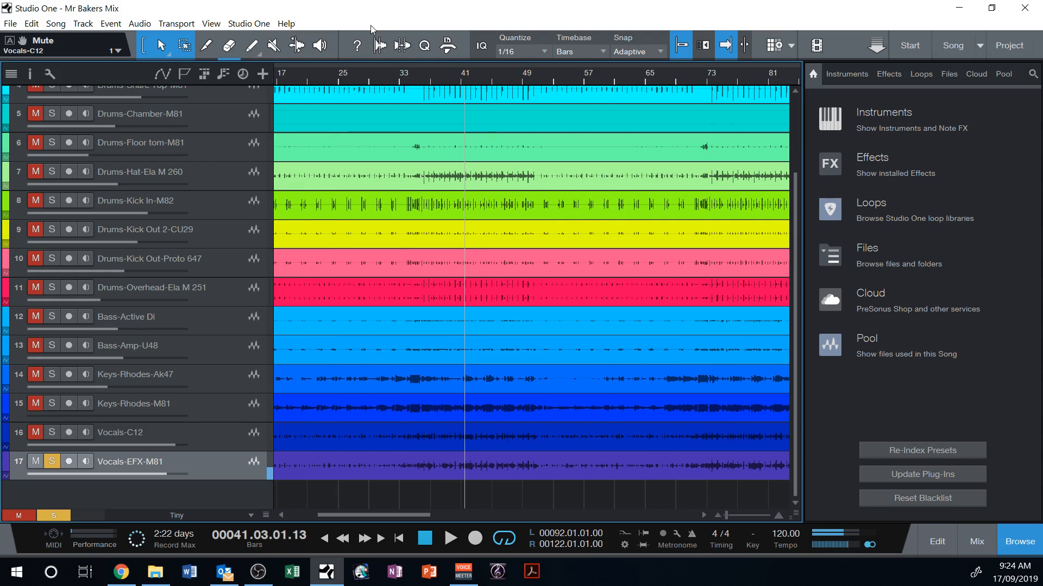
- Add Vocals-C12 to the solo, resume playback of both vocals, and mute Vocals-EFX-M81
click(53, 432)
key(space)
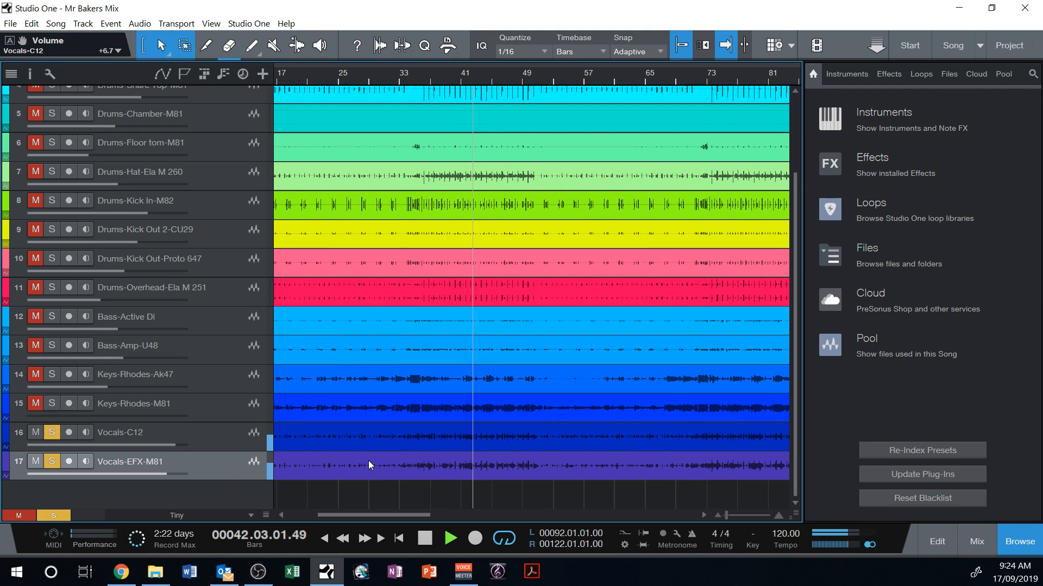
click(35, 462)
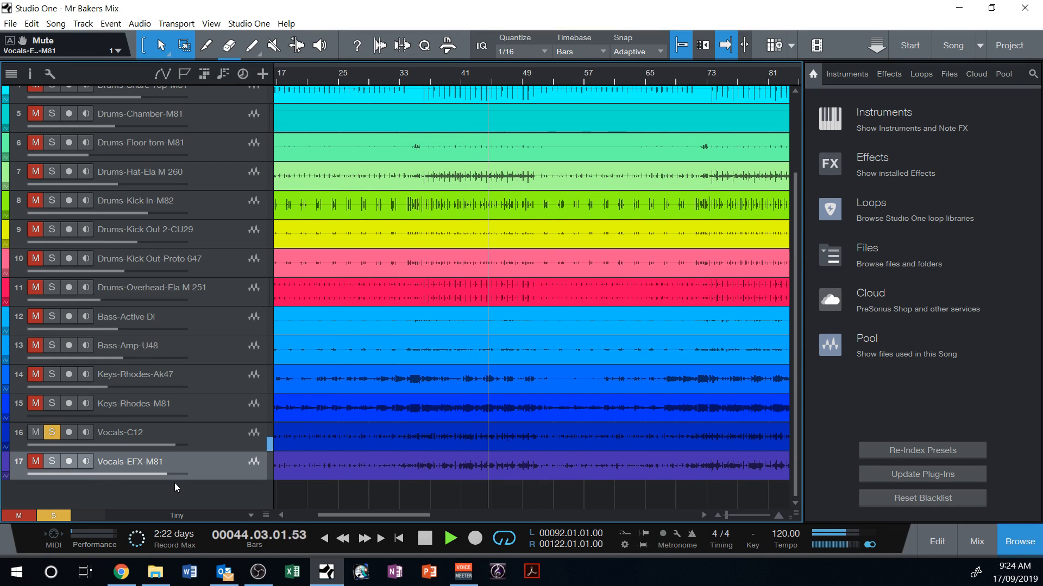
- Show the mixer, stop playback, and select the Vocals-C12 track
click(240, 442)
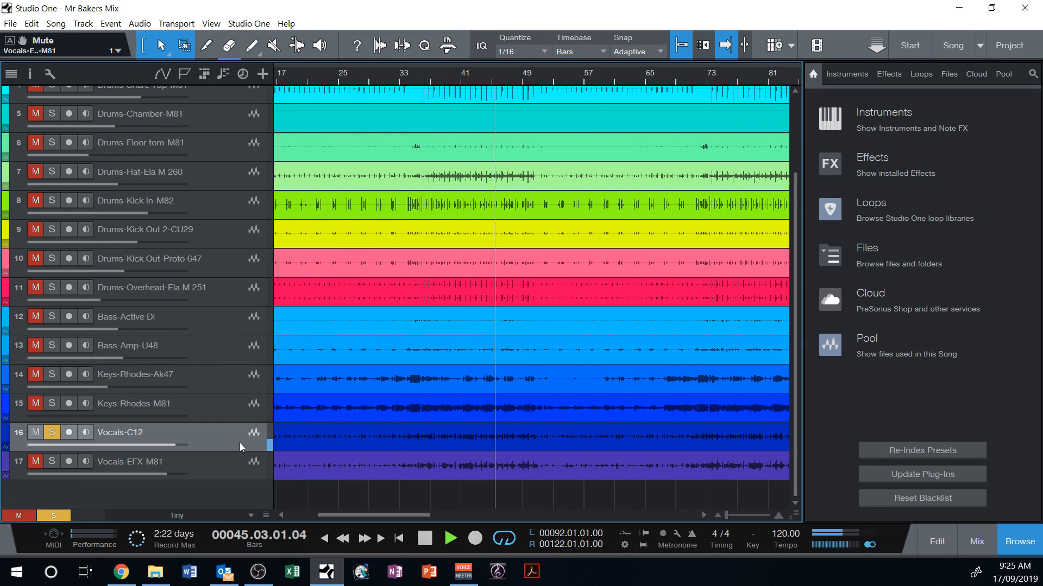
key(F3)
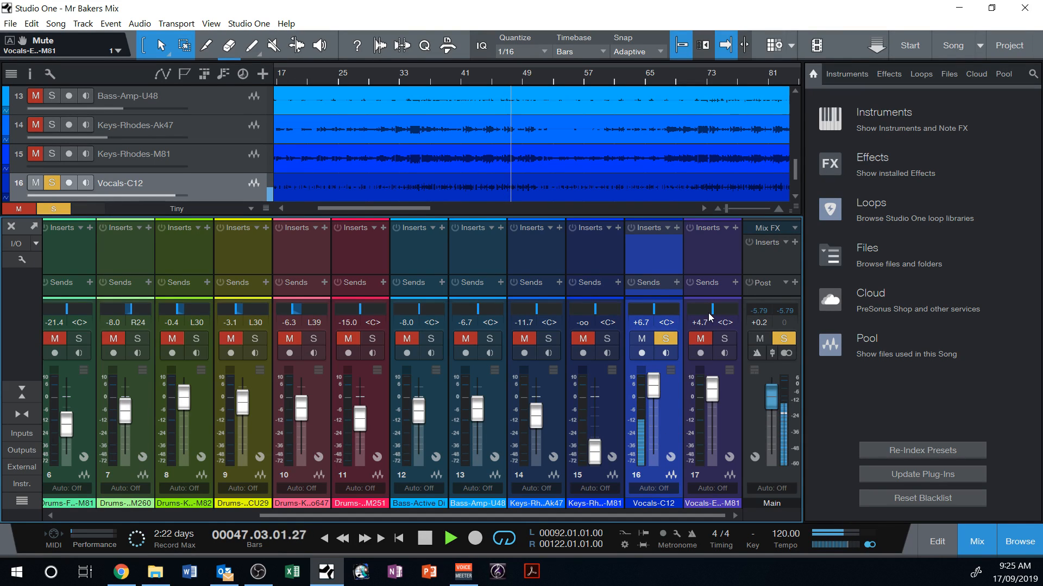
key(space)
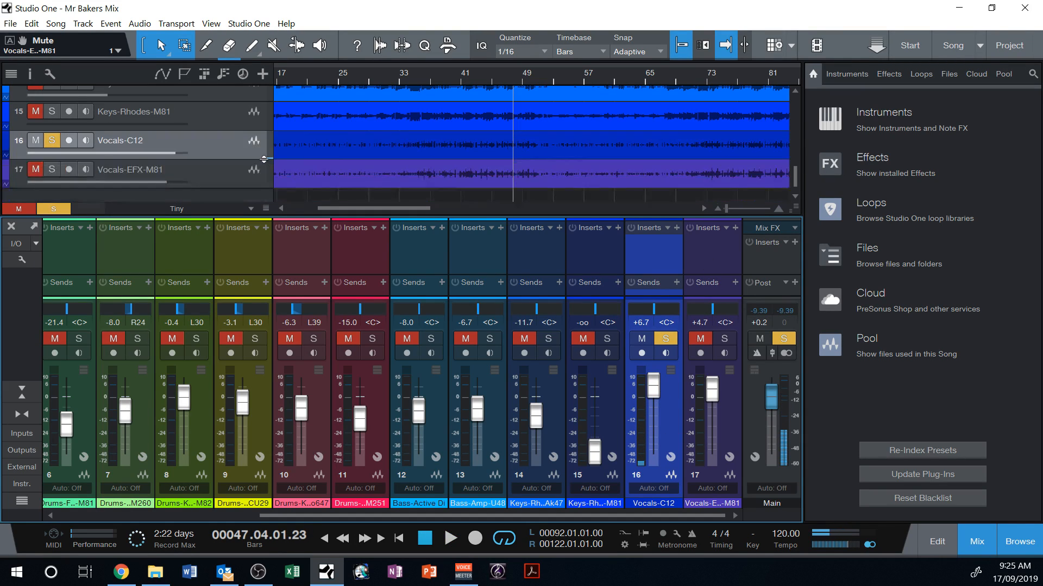
scroll(221, 142, down, 1)
click(136, 174)
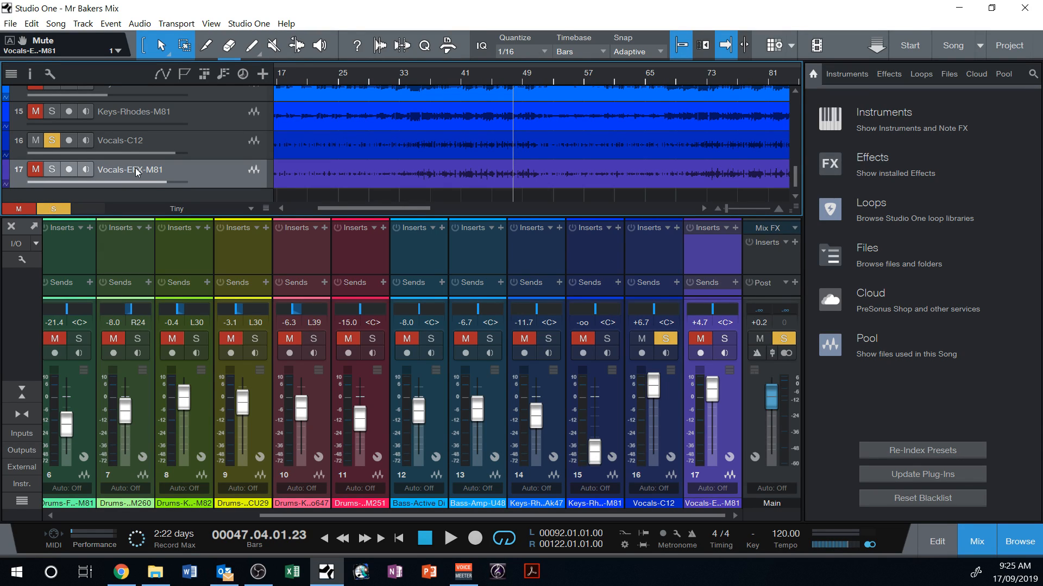
click(225, 156)
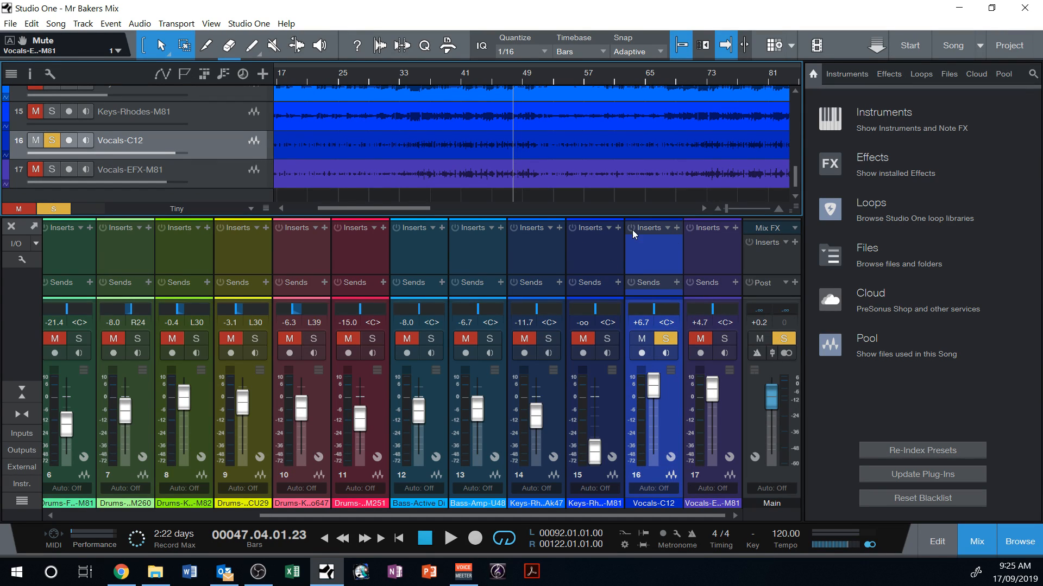
- Insert the PreSonus Channel Strip effect on the Vocals-C12 channel and reposition its open editor window
click(676, 229)
scroll(794, 403, down, 1)
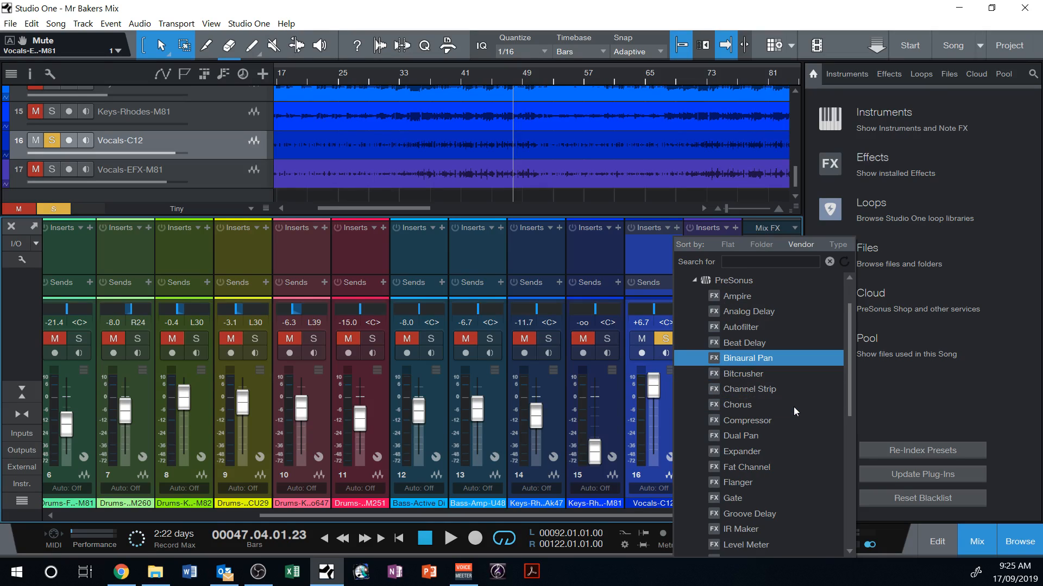
scroll(794, 406, down, 1)
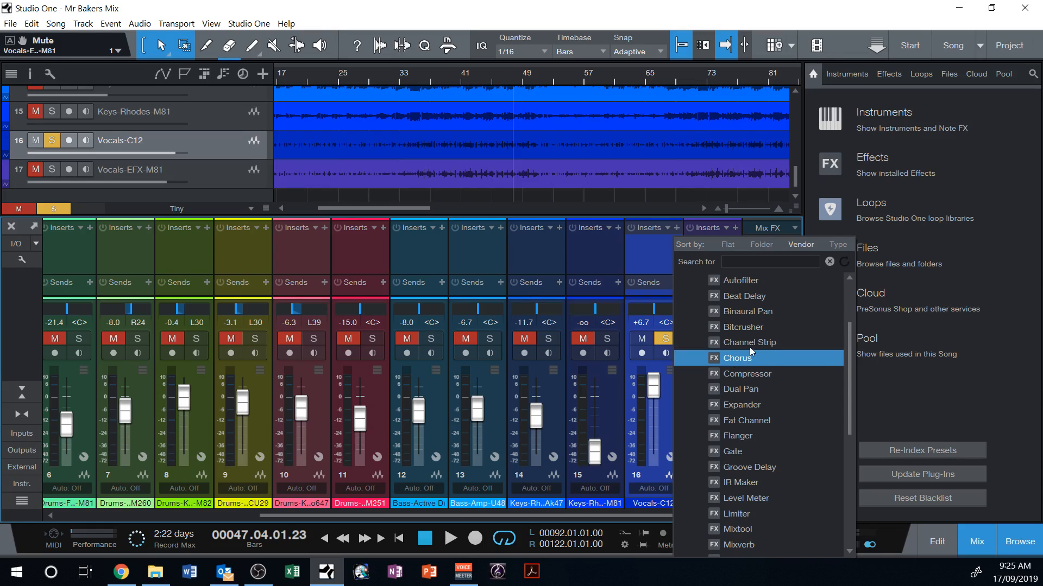
scroll(760, 344, down, 2)
scroll(767, 360, down, 2)
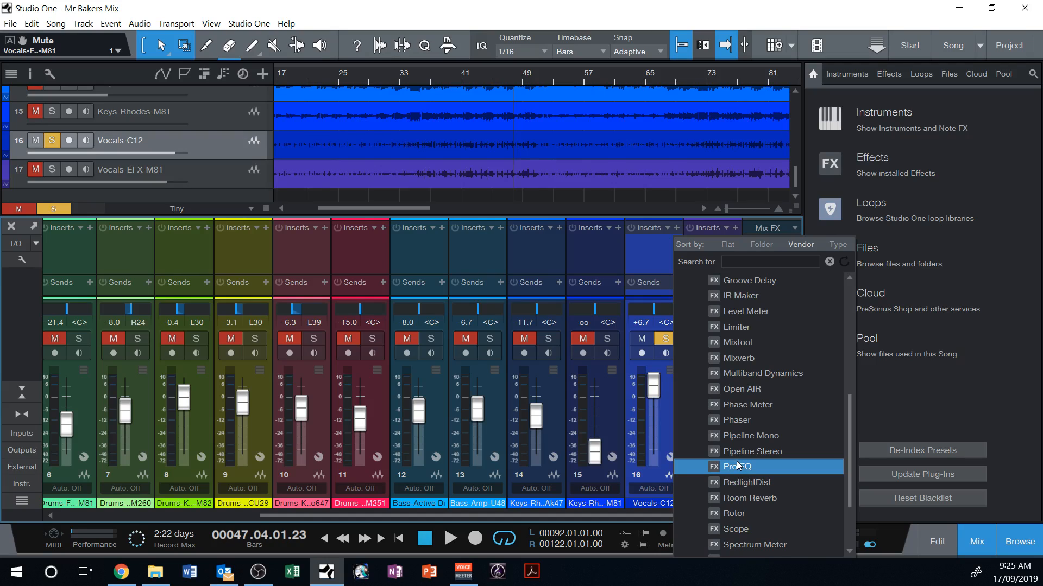
scroll(785, 399, up, 4)
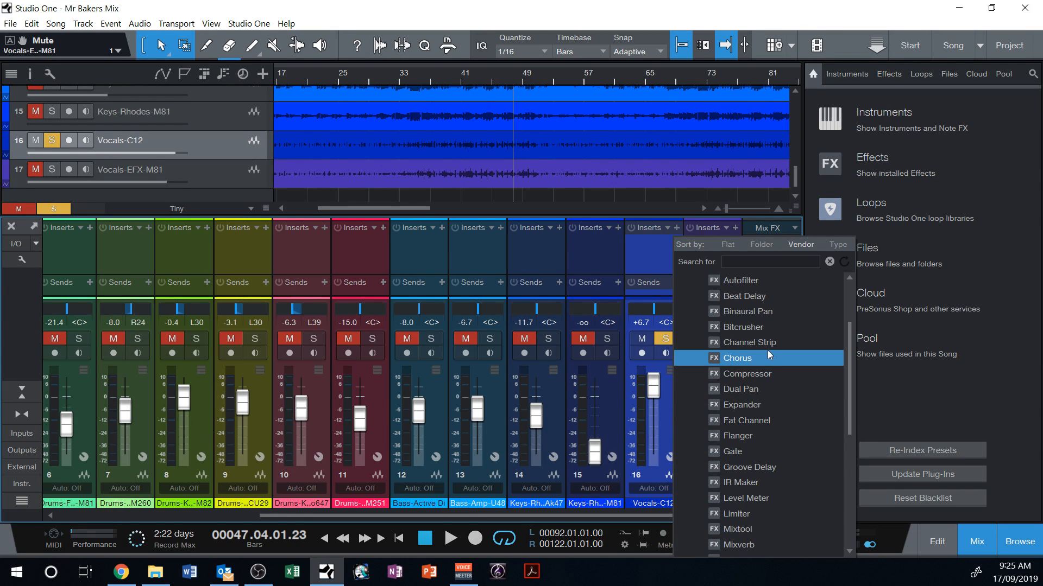
click(767, 343)
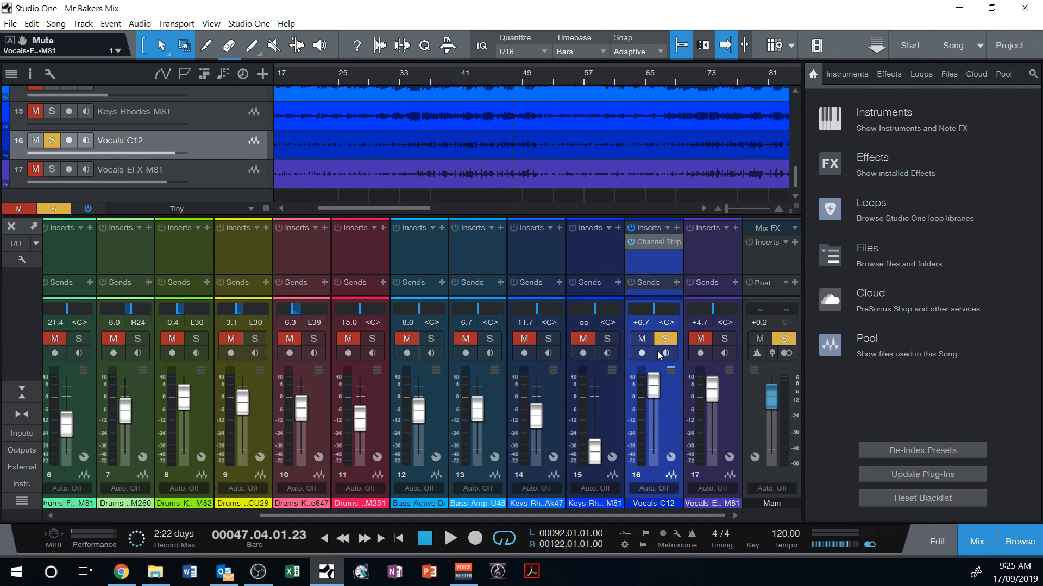
drag(649, 585, 688, 239)
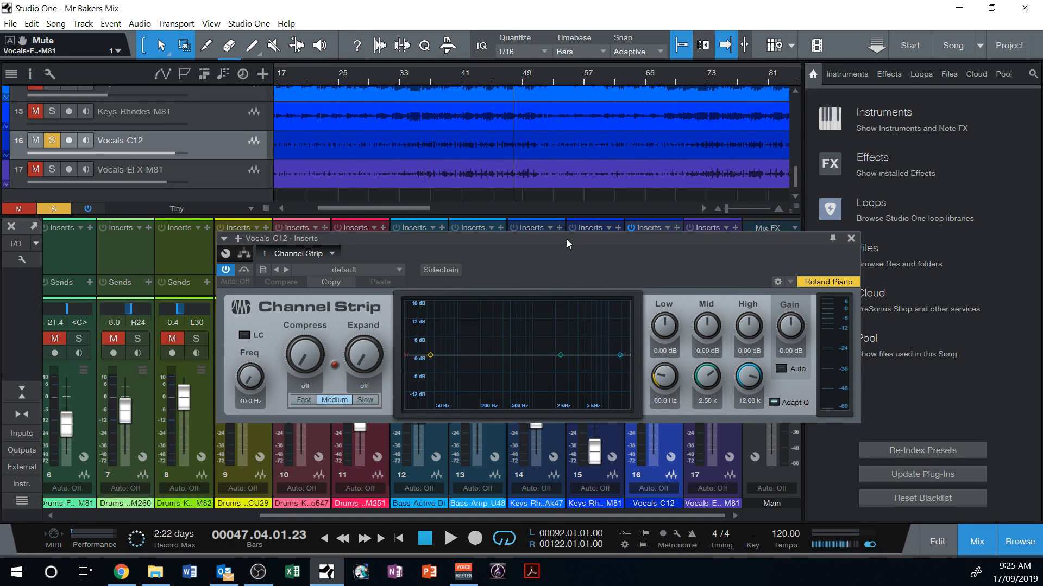
drag(567, 240, 539, 257)
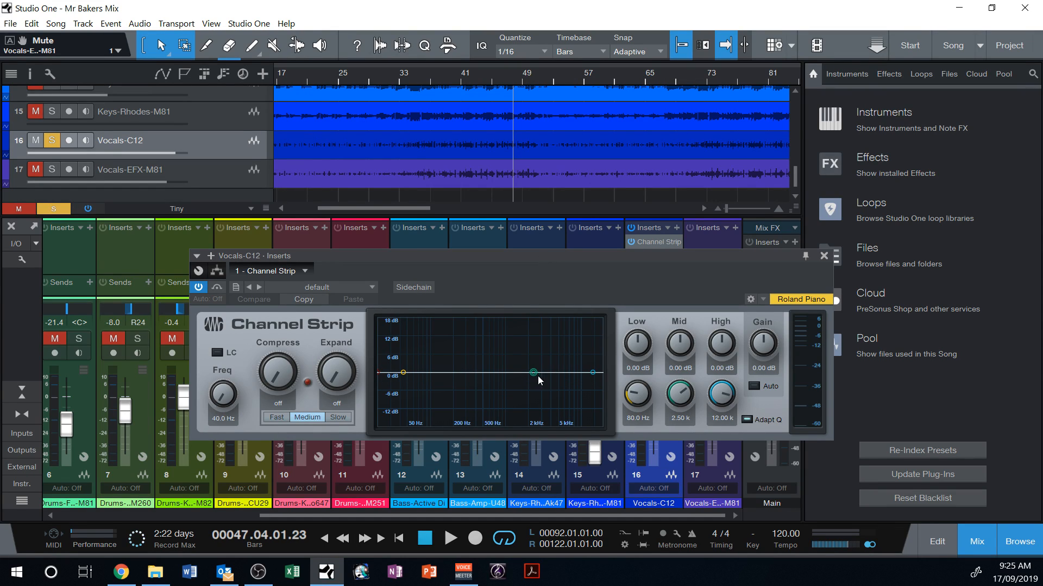
- Try the Channel Strip's low cut at 52 Hz and switch it off again
mouse_move(385, 373)
mouse_down()
mouse_move(480, 381)
mouse_move(382, 374)
mouse_move(398, 374)
mouse_up()
double_click(463, 374)
double_click(390, 374)
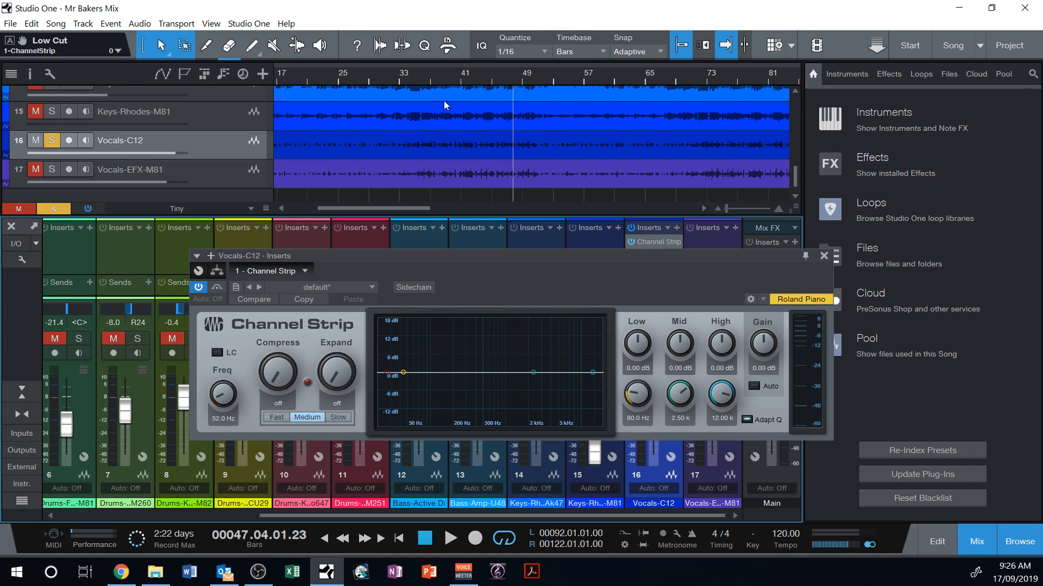
- Set the loop range from bar 29 to bar 52, and briefly play the soloed vocal from its start
drag(371, 64, 545, 68)
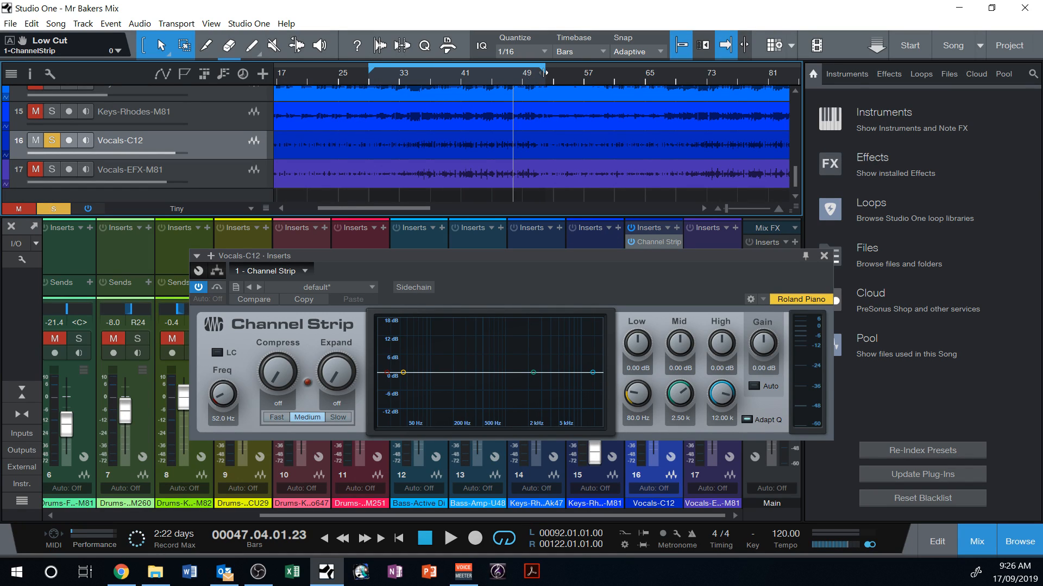
right_click(495, 69)
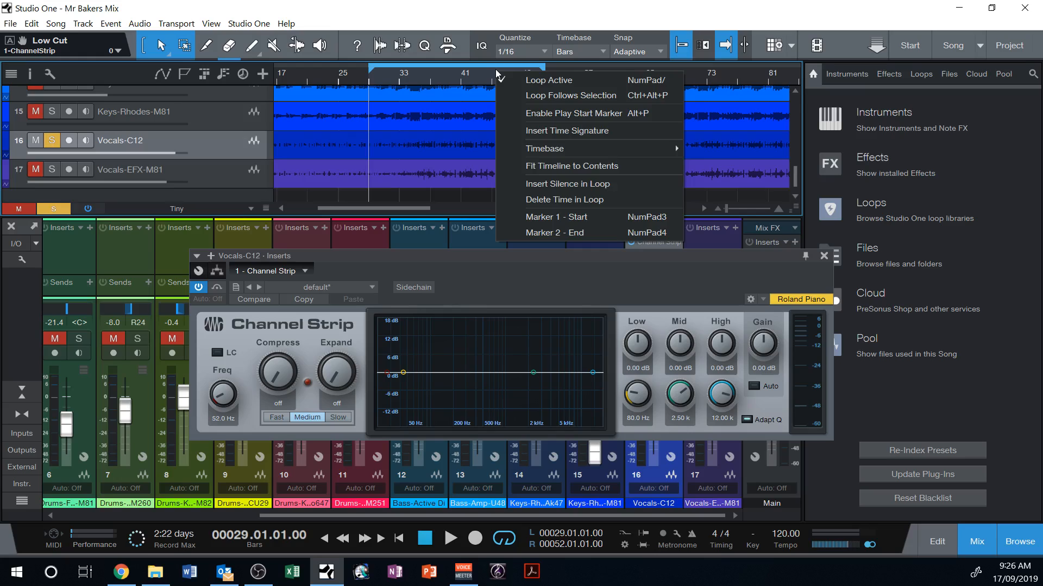
click(534, 18)
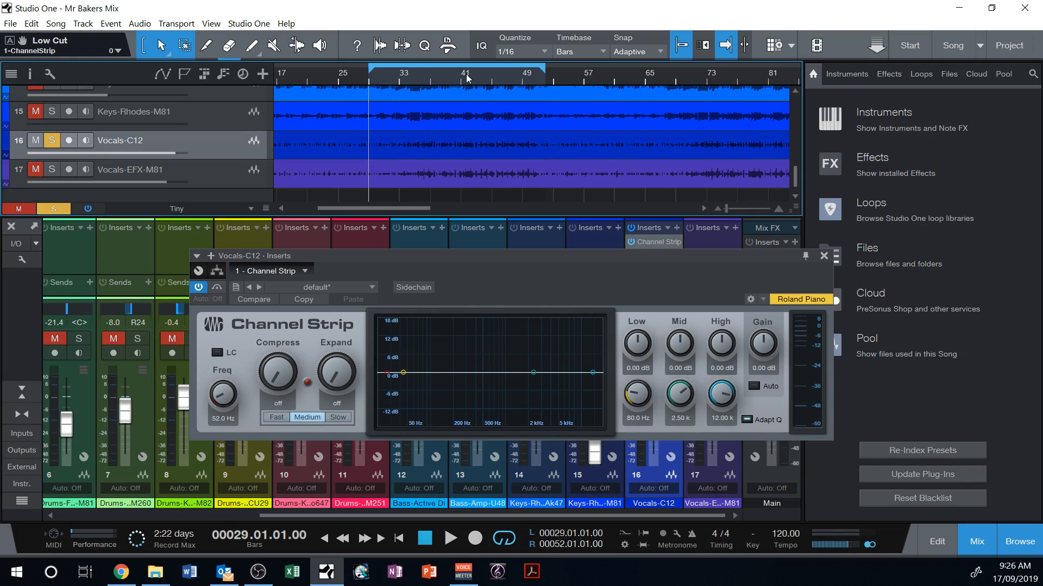
key(space)
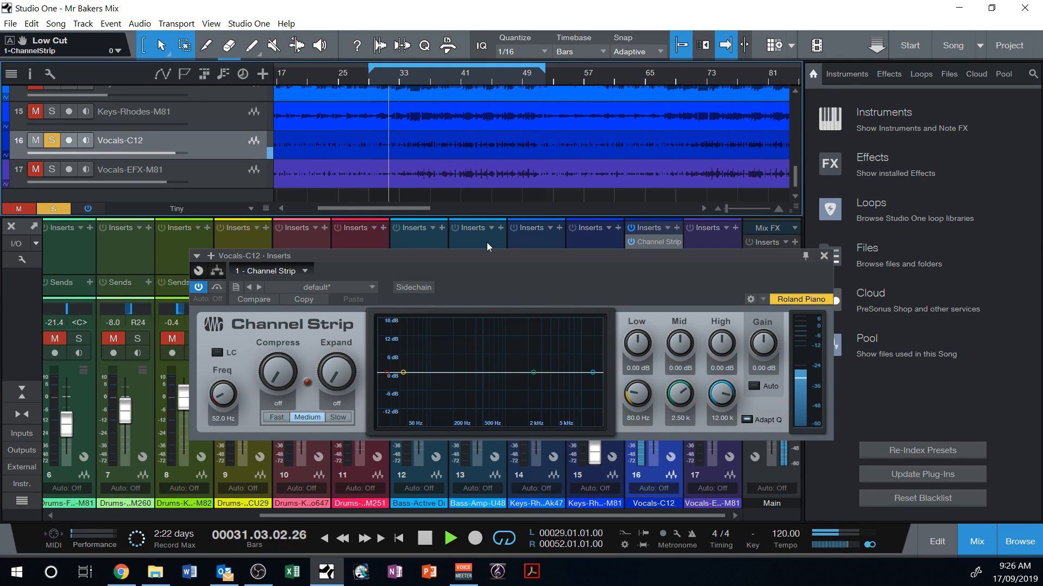
key(space)
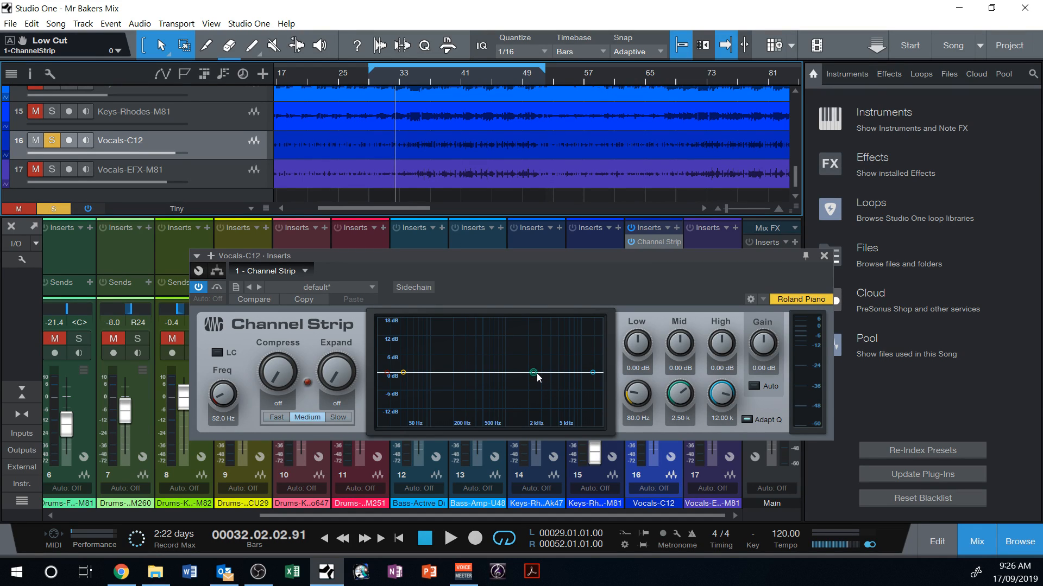
- Sweep the mid EQ band, leave it at -0.45 dB and 2.86 kHz, and set the low band's frequency to 260 Hz
drag(536, 373, 574, 374)
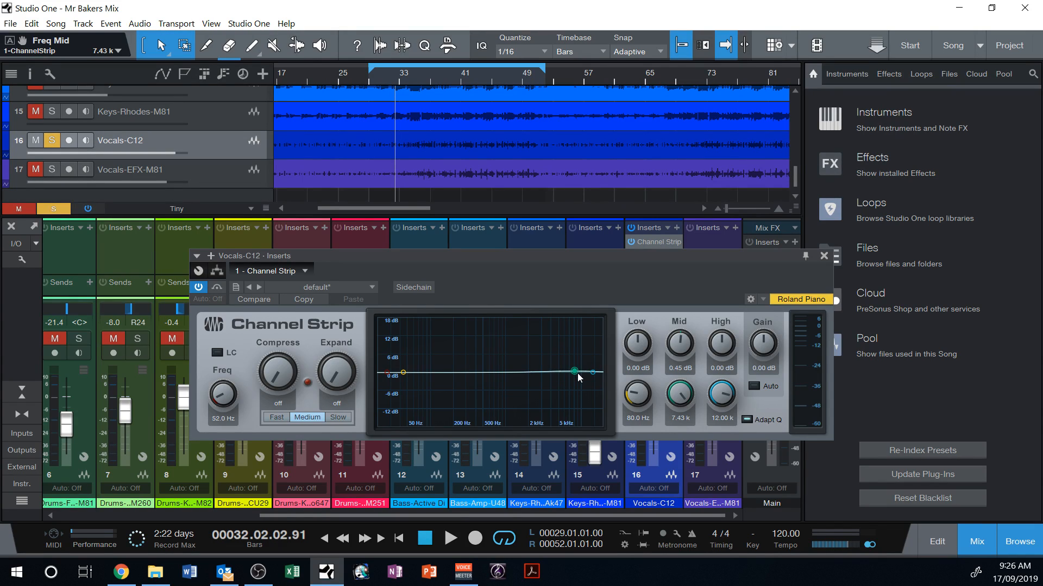
drag(576, 371, 529, 366)
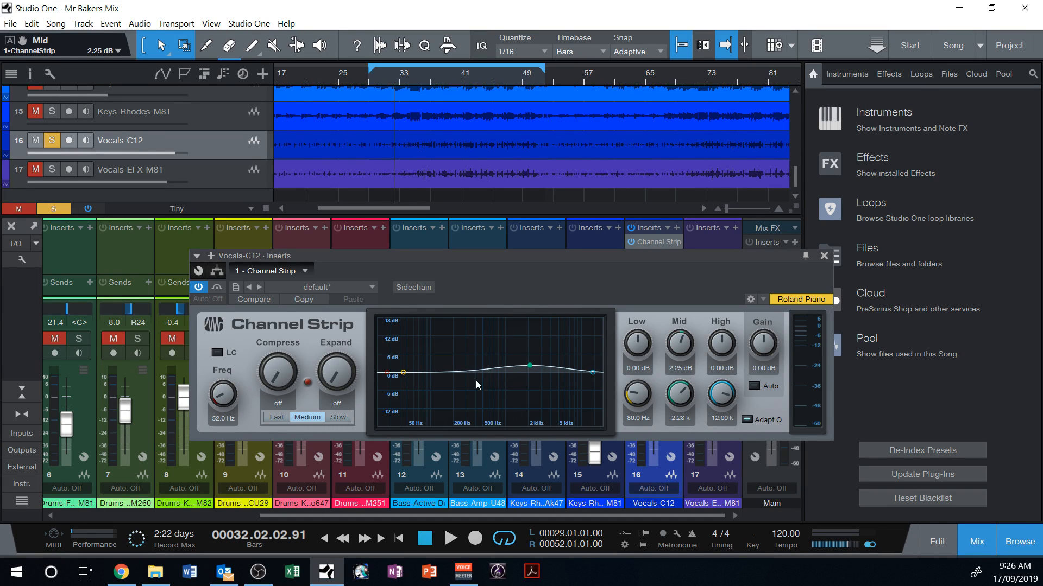
mouse_move(524, 369)
mouse_down()
mouse_move(415, 363)
mouse_move(395, 329)
mouse_move(416, 367)
mouse_move(537, 374)
mouse_up()
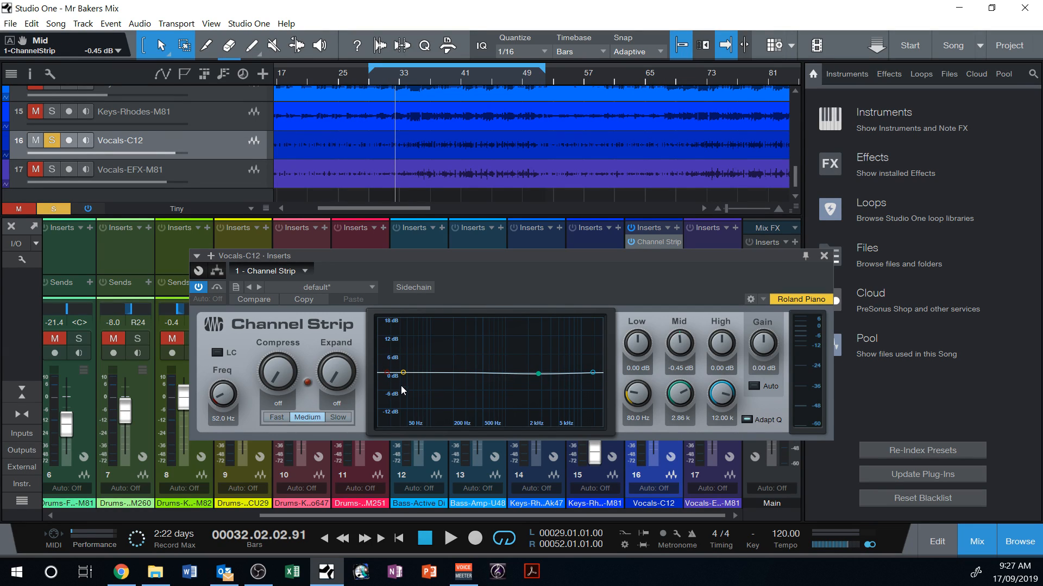
drag(404, 378, 424, 360)
- Audition the vocal with the high EQ band boosted to 15.98 dB at 3.58 kHz, and return the band to 0.23 dB at 11.64 kHz
key(space)
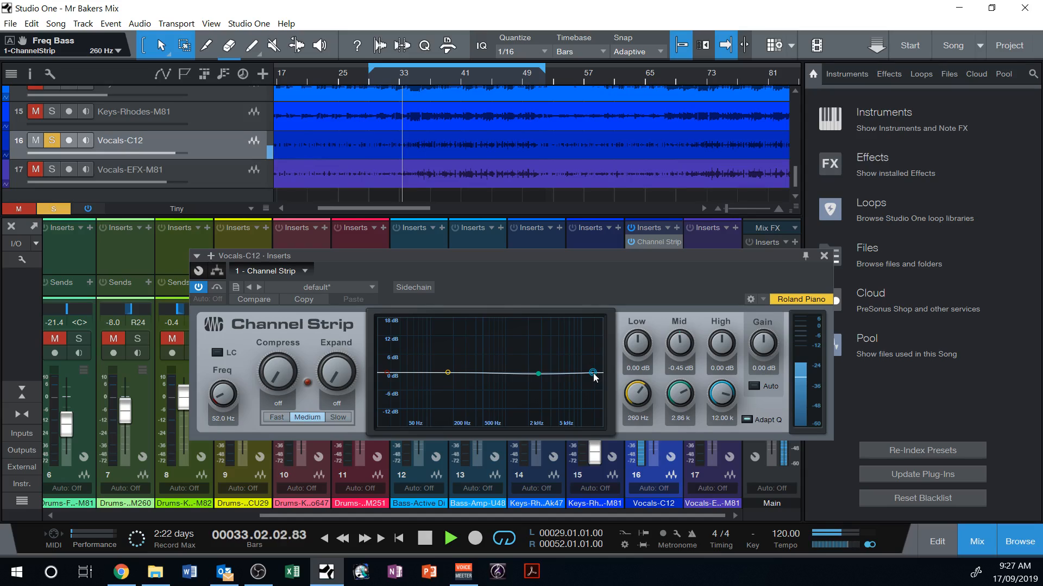
drag(589, 371, 547, 323)
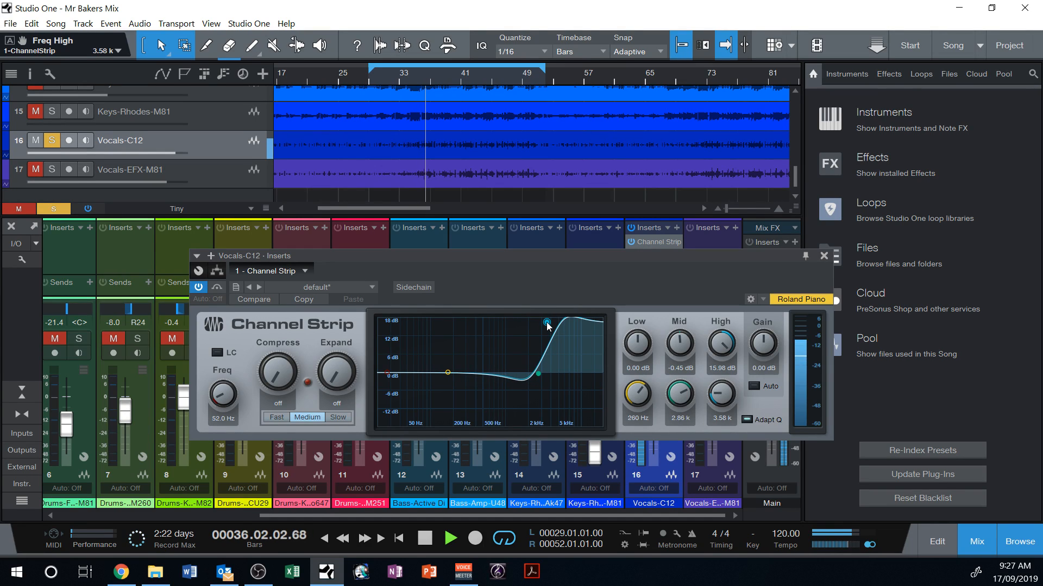
key(space)
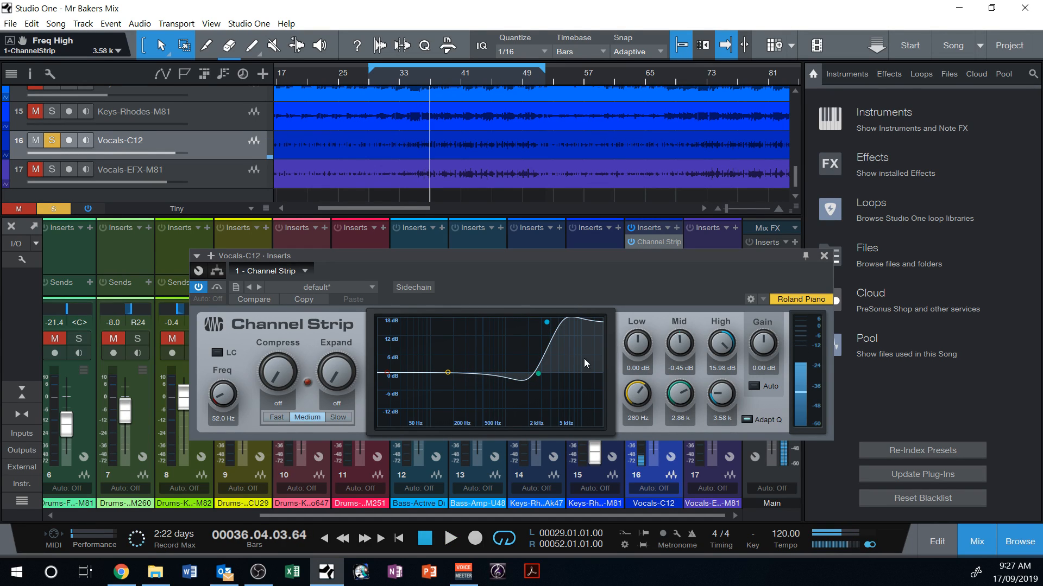
key(space)
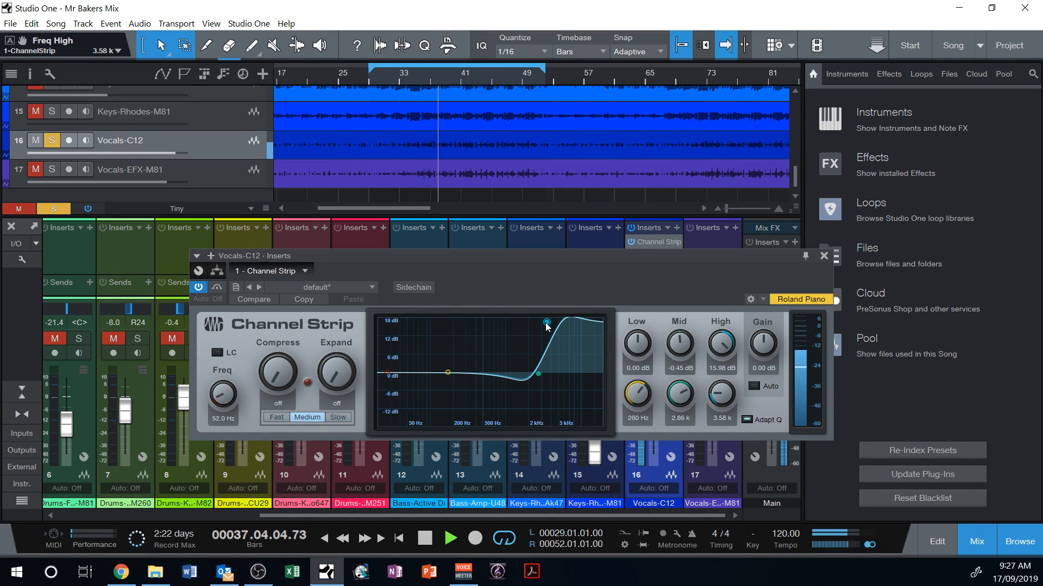
key(space)
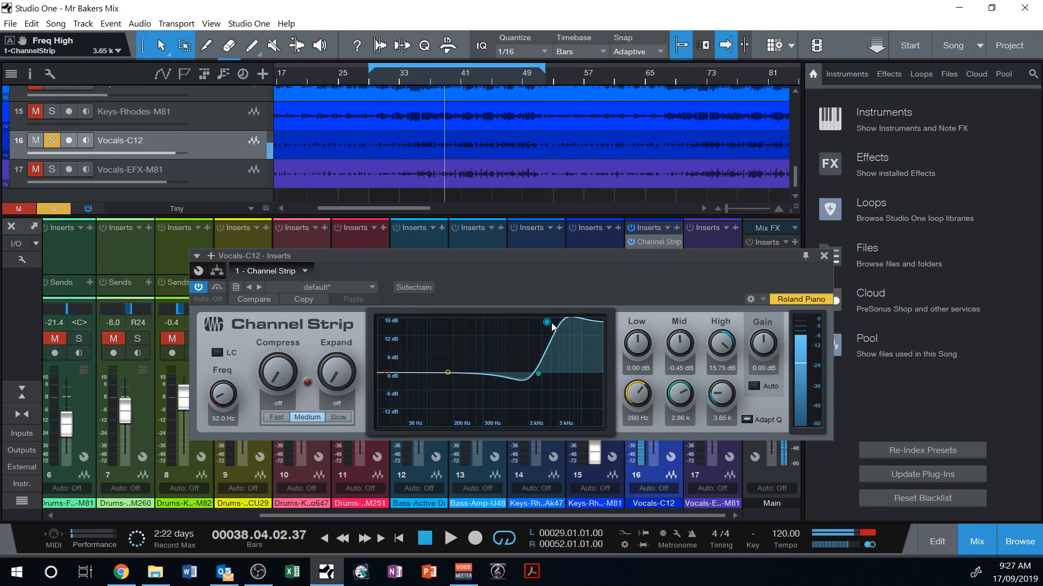
drag(547, 326, 592, 372)
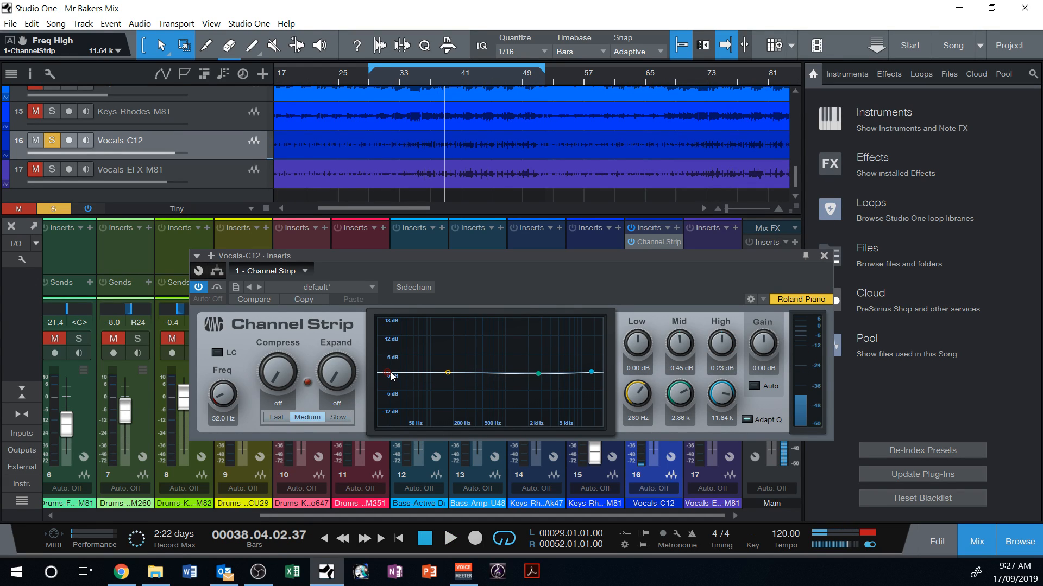
- Audition the vocal with the low EQ band boosted to 13.95 dB at 364 Hz, and return the band to 0.23 dB at 154 Hz
key(space)
drag(389, 372, 461, 329)
double_click(394, 374)
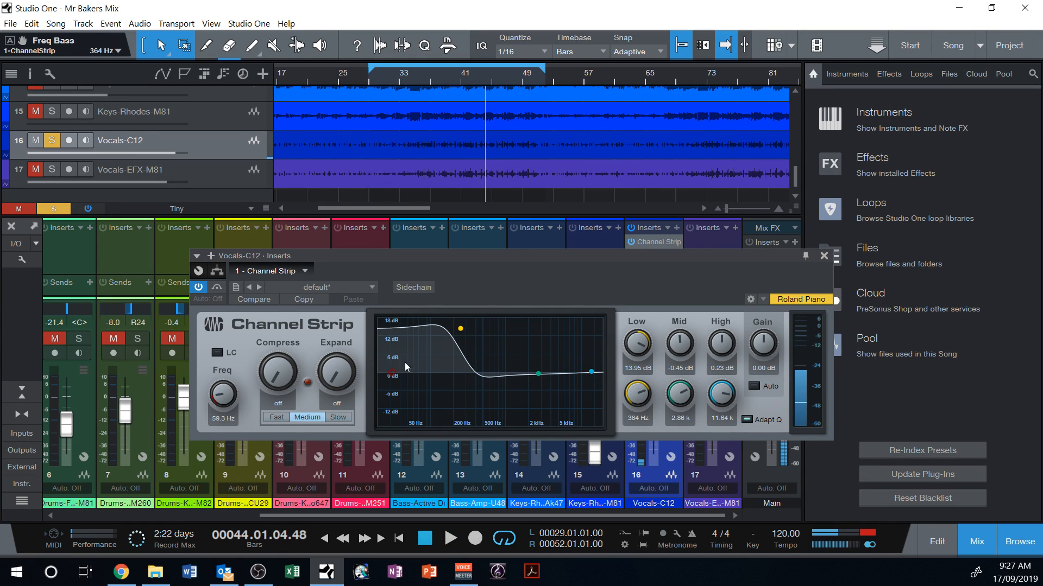
drag(461, 329, 430, 377)
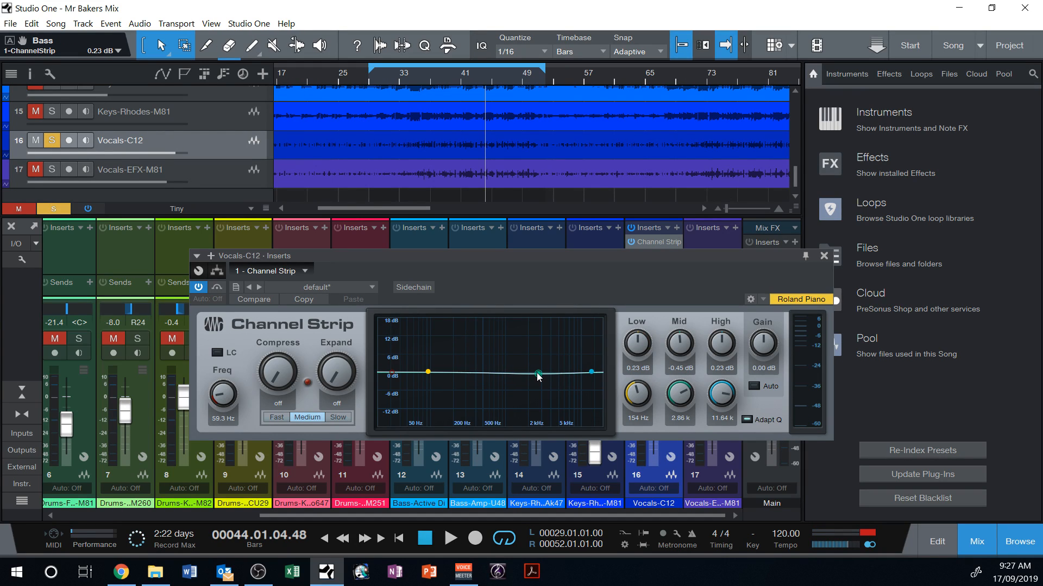
- Set the EQ's mid band to -0.90 dB at 3.38 kHz, low band to 0.00 dB at 314 Hz, and high frequency to 9.83 kHz
mouse_move(538, 375)
mouse_down()
mouse_move(533, 327)
mouse_move(392, 324)
mouse_move(589, 310)
mouse_move(598, 403)
mouse_move(592, 373)
mouse_move(572, 428)
mouse_move(516, 448)
mouse_move(543, 413)
mouse_move(584, 392)
mouse_move(586, 373)
mouse_move(545, 376)
mouse_up()
key(space)
mouse_move(428, 371)
mouse_down()
mouse_move(456, 373)
mouse_move(410, 379)
mouse_up()
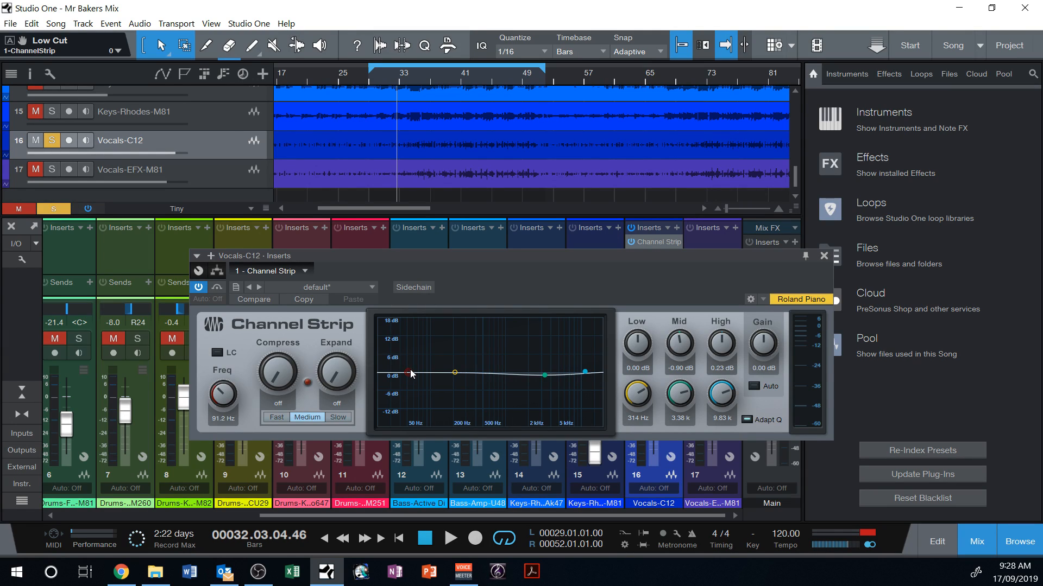
- Enable the low cut, raise its frequency to 176 Hz, and toggle it off and on to compare
double_click(409, 374)
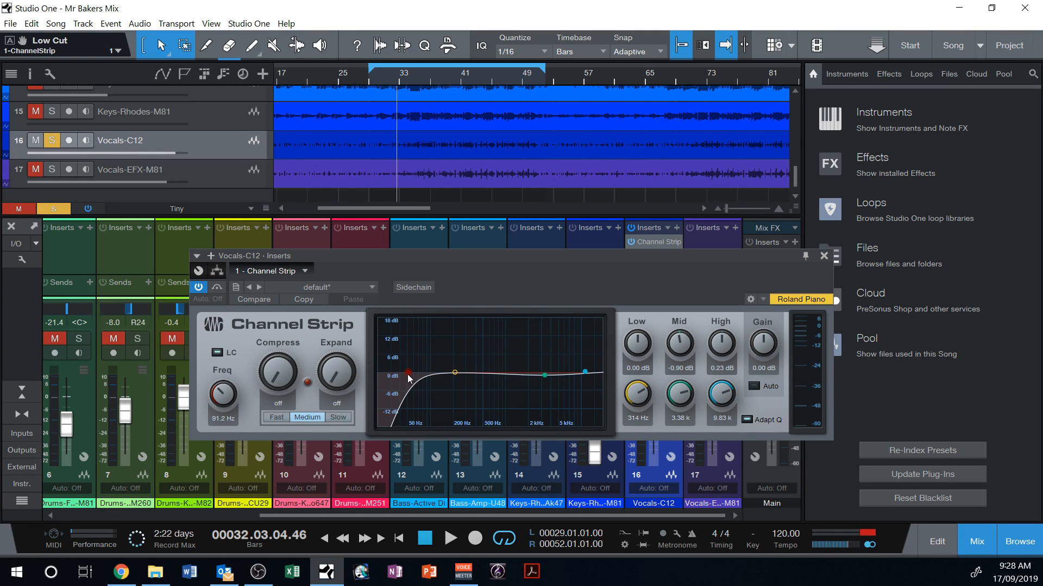
drag(410, 377, 437, 383)
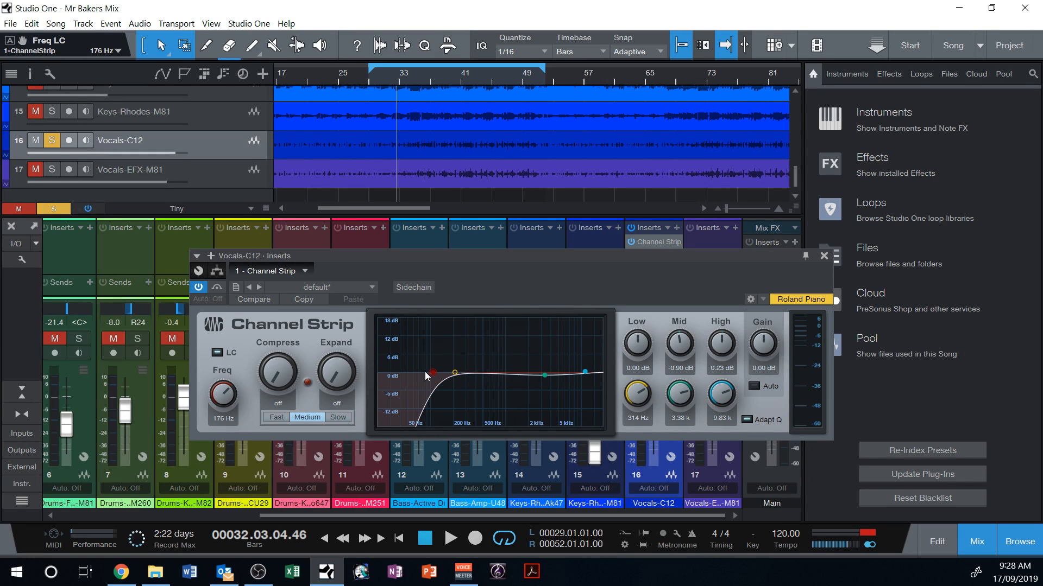
double_click(432, 373)
double_click(432, 373)
- Lower the low cut frequency to 87.8 Hz, leave the low cut switched off, and move the Channel Strip window higher
drag(432, 373, 410, 376)
double_click(410, 373)
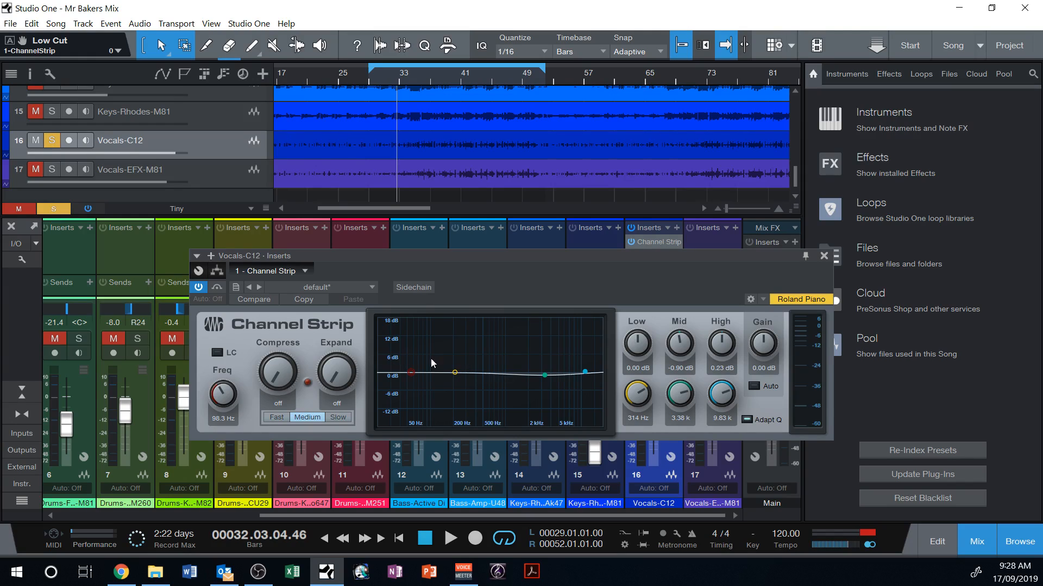
click(399, 379)
mouse_move(410, 376)
mouse_down()
mouse_move(395, 375)
mouse_move(406, 375)
mouse_up()
double_click(407, 375)
drag(489, 259, 465, 245)
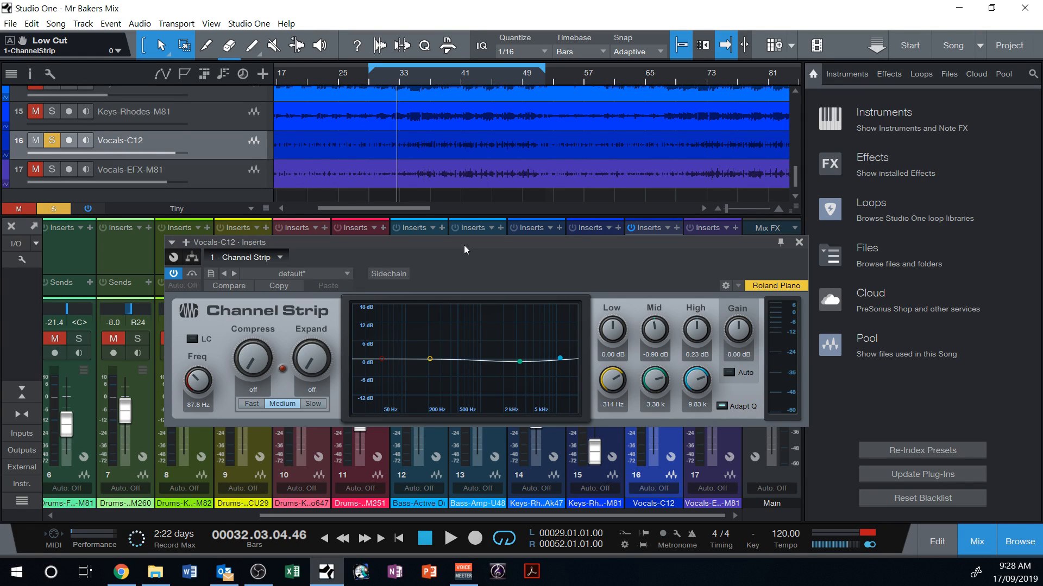
drag(464, 245, 388, 204)
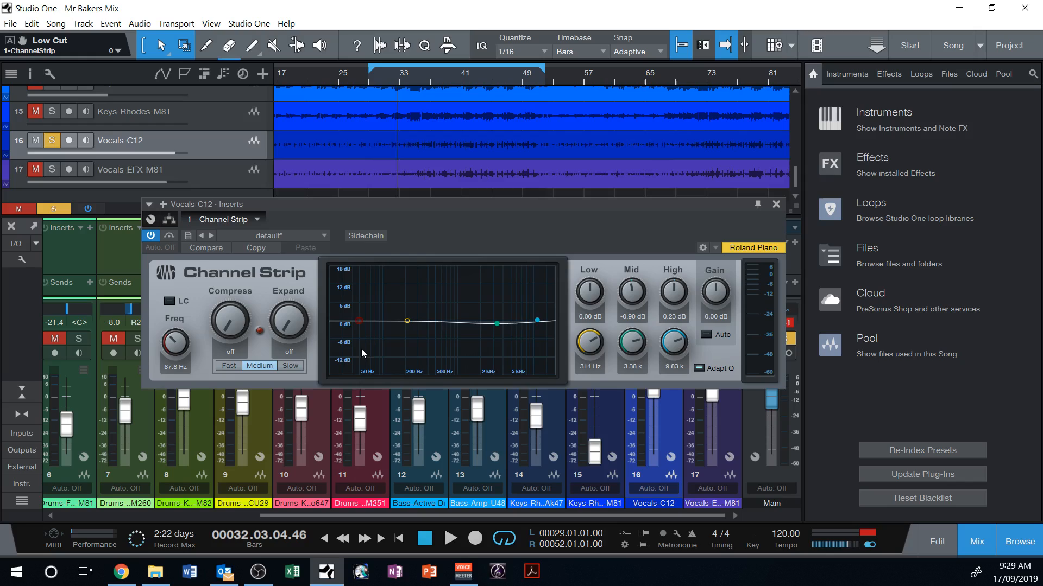
- Load the Channel Strip's Female Vocal 1 preset on Vocals-C12 and play the track with it
click(324, 235)
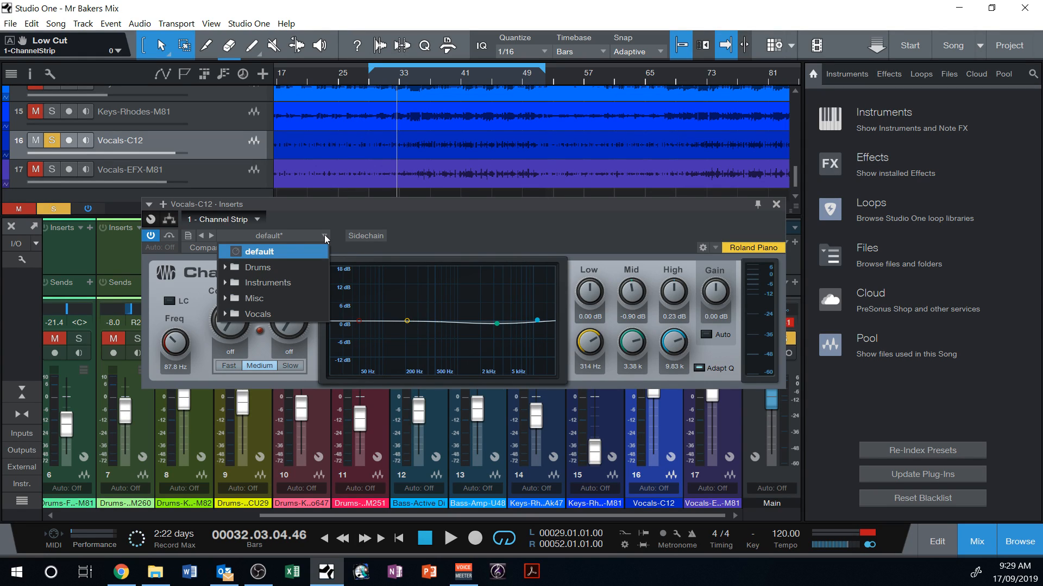
click(267, 315)
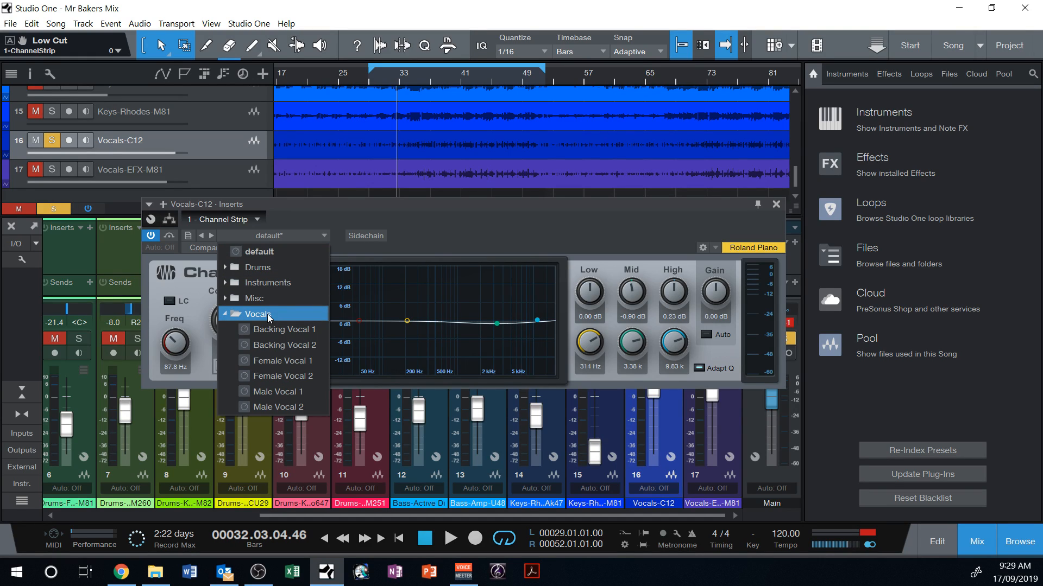
click(307, 362)
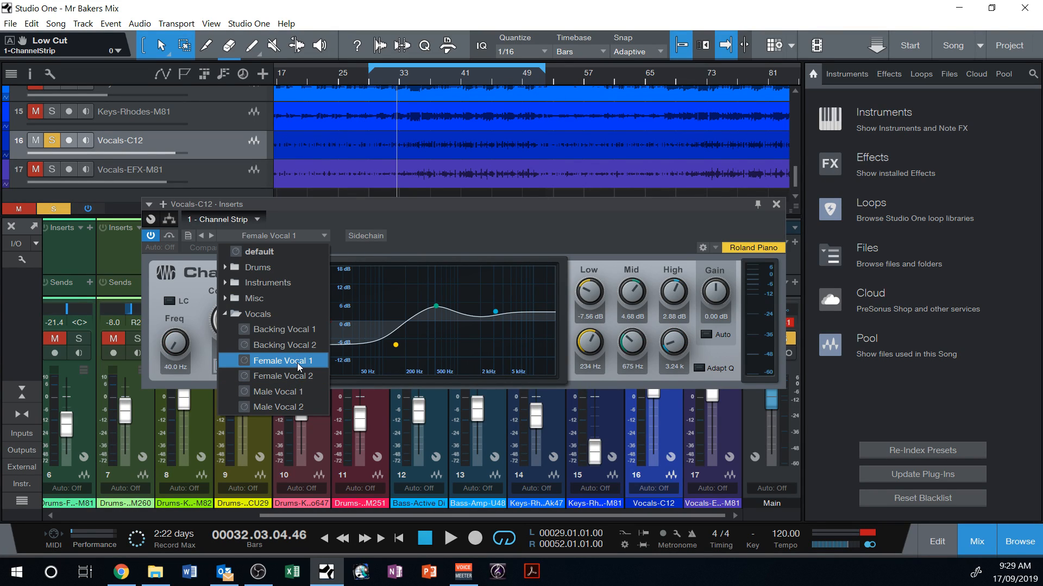
click(442, 212)
key(space)
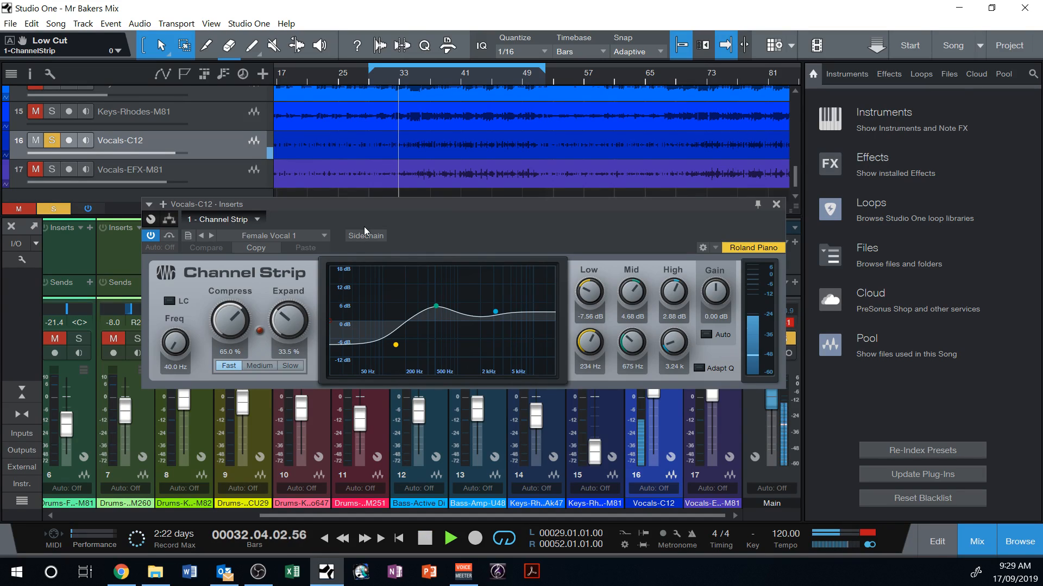
- Compare the Female Vocal 2 preset with Female Vocal 1 during playback, ending on Female Vocal 1 with playback stopped
click(324, 236)
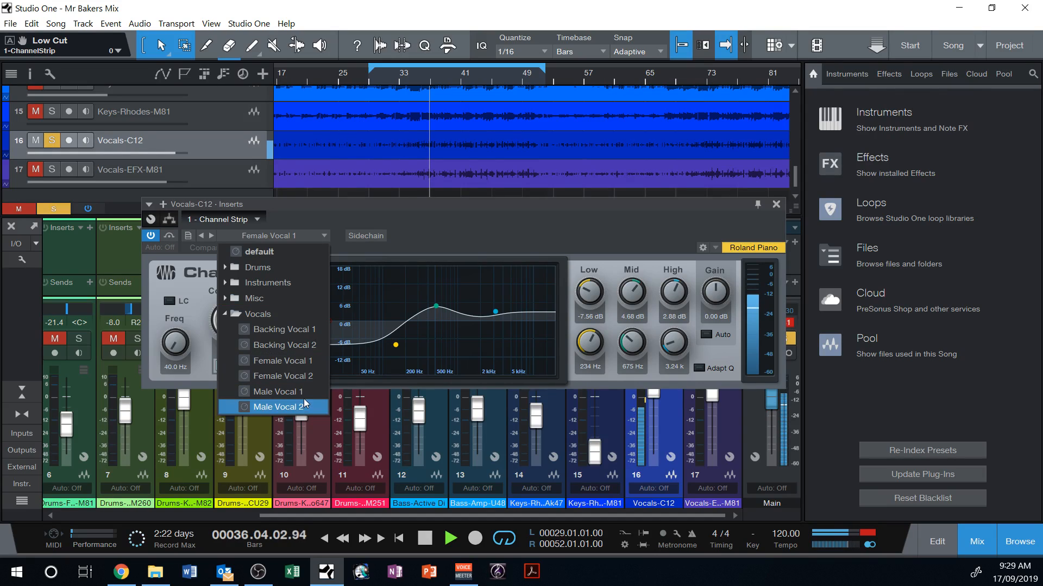
click(304, 379)
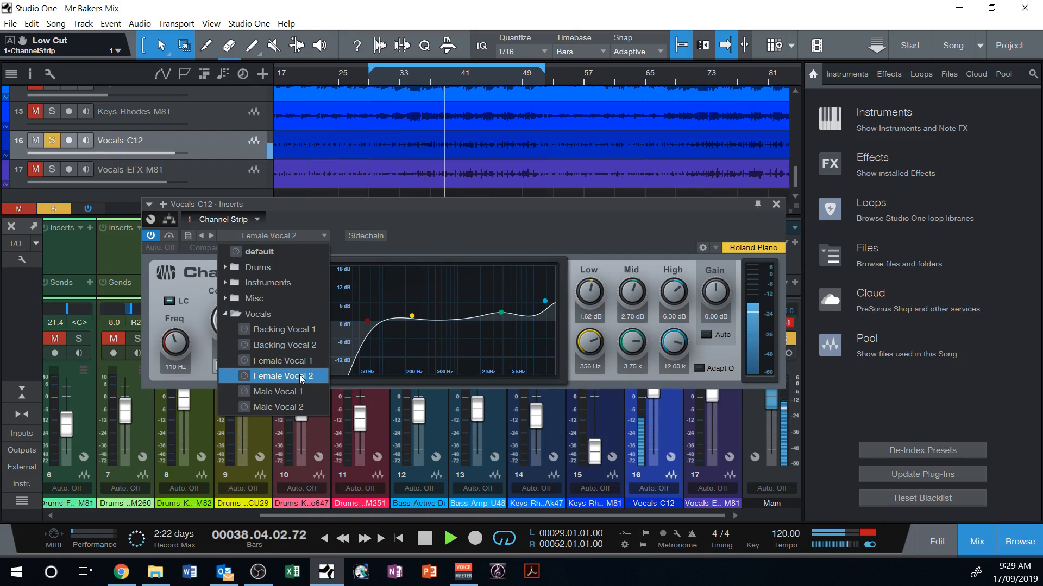
click(303, 362)
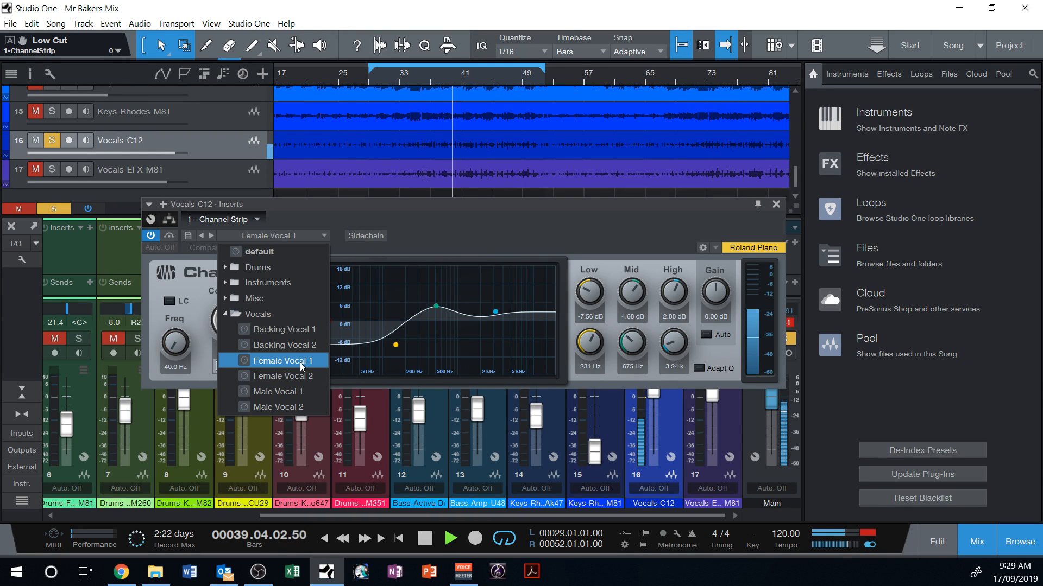
click(453, 237)
key(space)
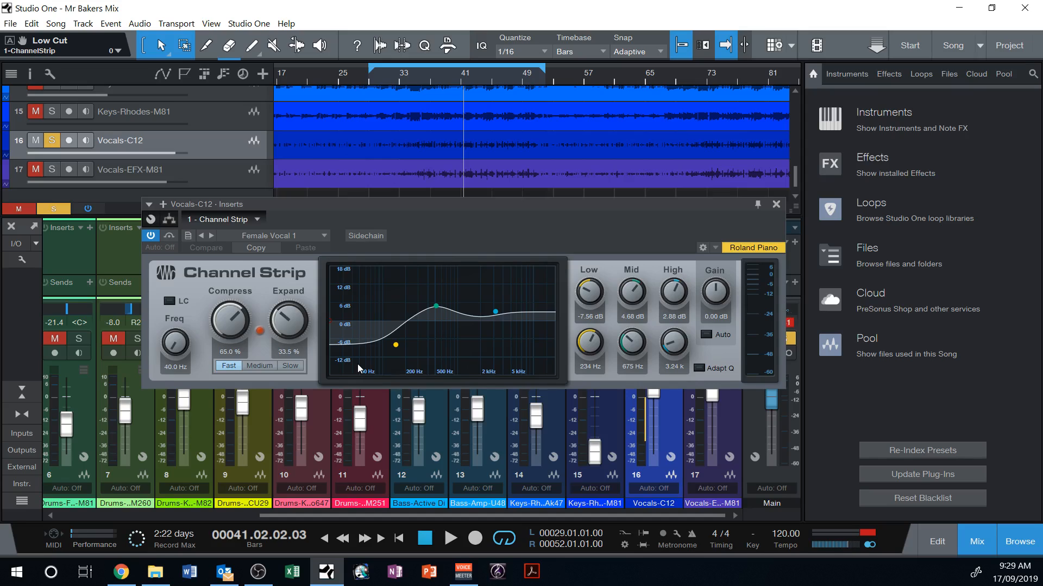
- Switch between the two Female Vocal presets with playback stopped to compare their EQ curves, and keep Female Vocal 2
click(326, 236)
click(297, 376)
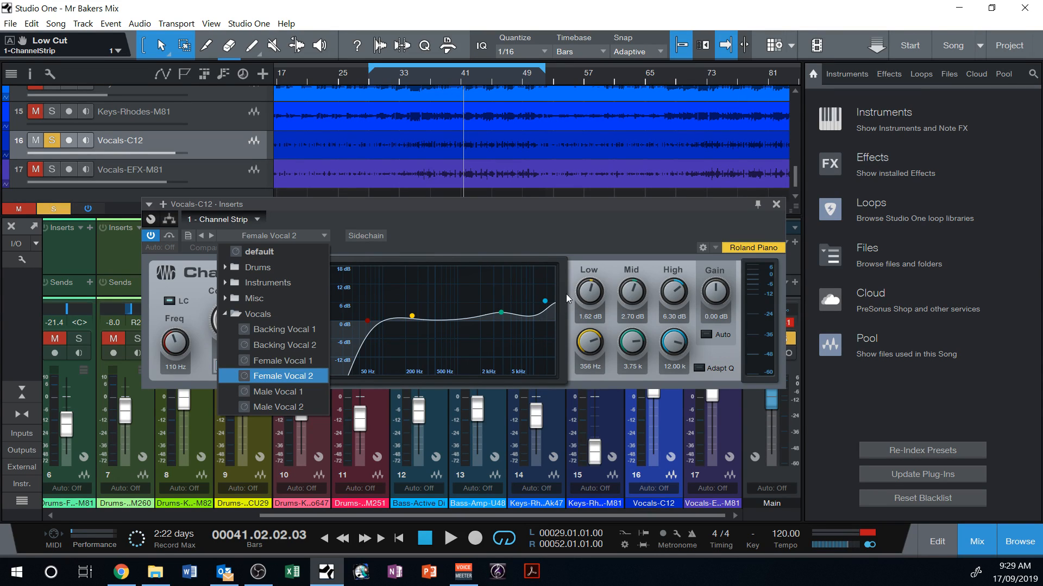
click(304, 362)
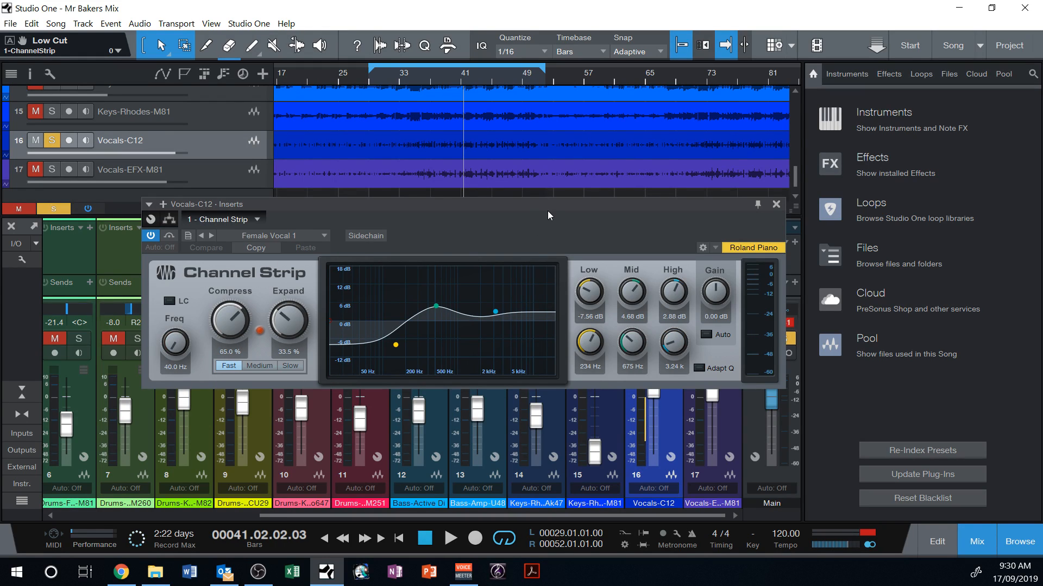
click(301, 237)
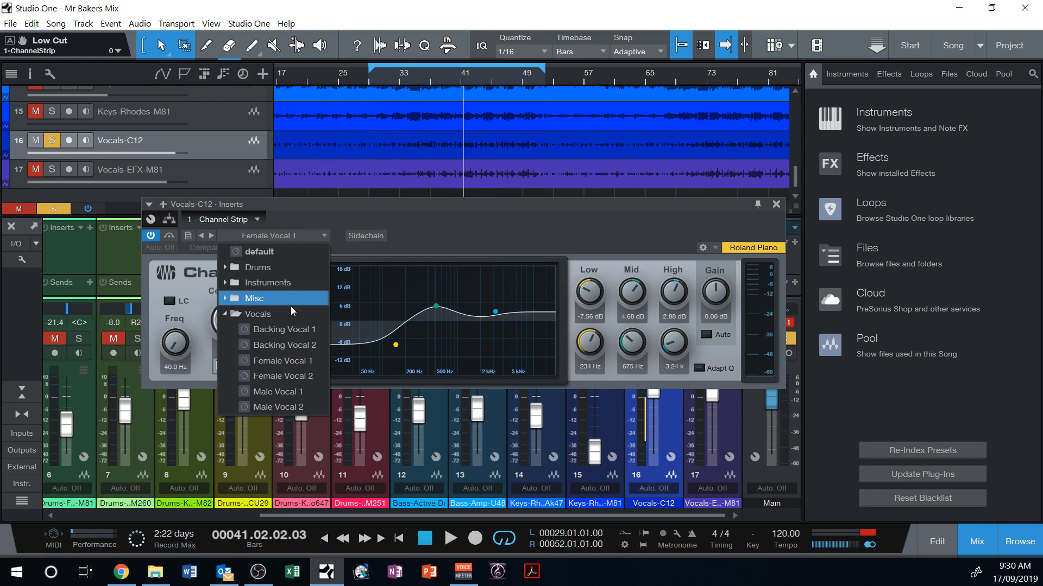
click(295, 376)
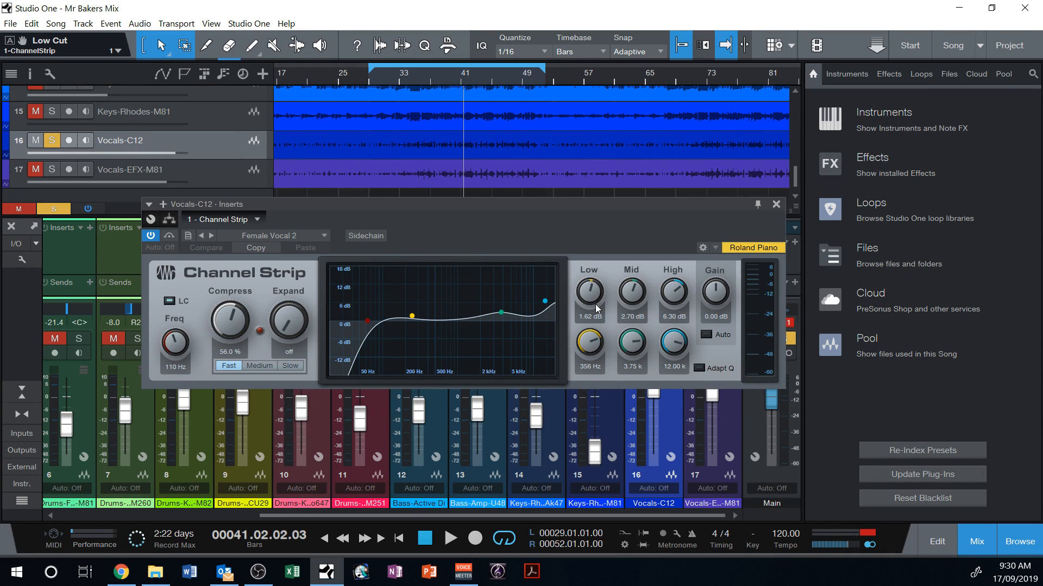
- Audition the vocal with the EQ's high band at -18.00 dB and 9.30 kHz and the mid band at 2.48 dB and 5.01 kHz
drag(545, 300, 532, 398)
key(space)
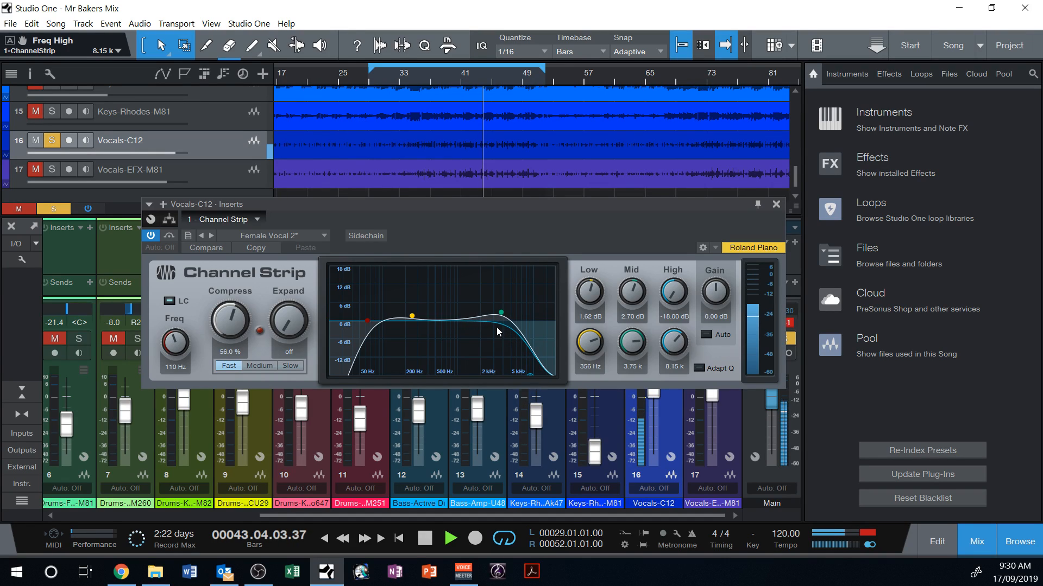
drag(501, 314, 536, 303)
drag(531, 375, 552, 377)
drag(529, 305, 511, 313)
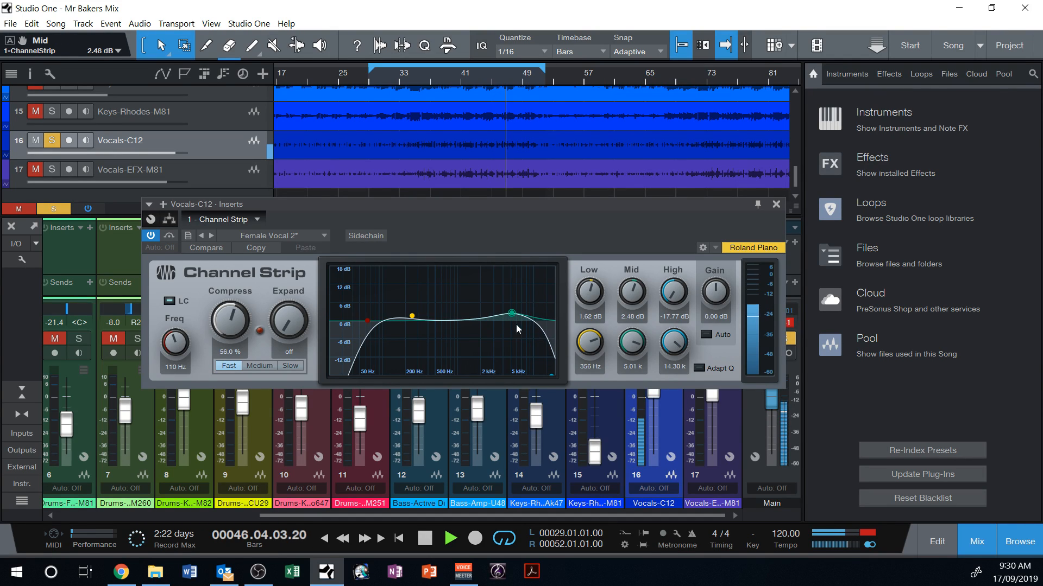
drag(550, 375, 534, 377)
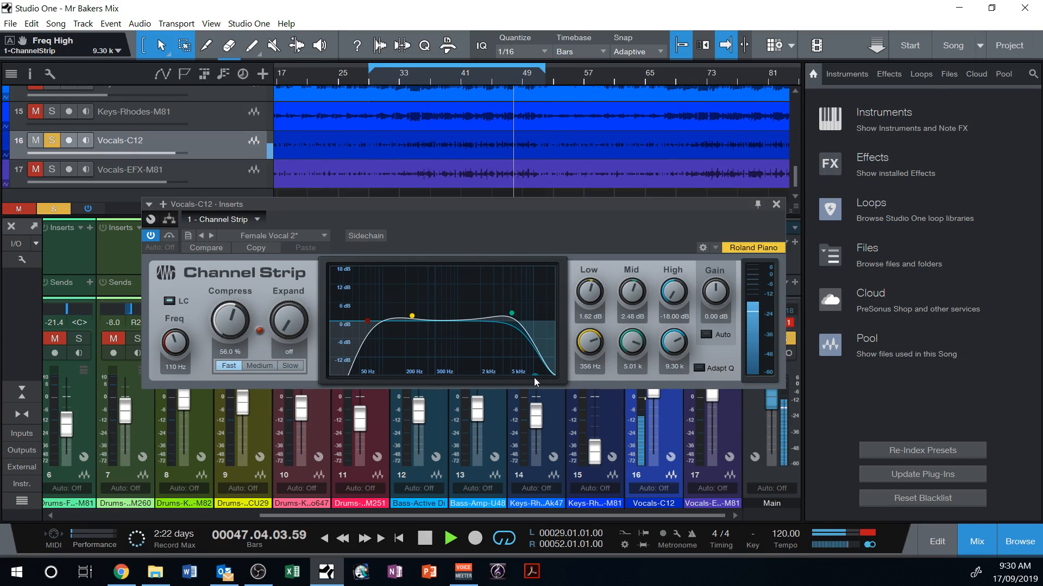
- Set the EQ's low band to -0.23 dB at 540 Hz, mid to 2.48 dB at 2.08 kHz, and high to -13.73 dB at 7.15 kHz
drag(512, 314, 514, 307)
mouse_move(412, 315)
mouse_down()
mouse_move(428, 299)
mouse_move(473, 319)
mouse_move(428, 321)
mouse_up()
drag(514, 307, 466, 314)
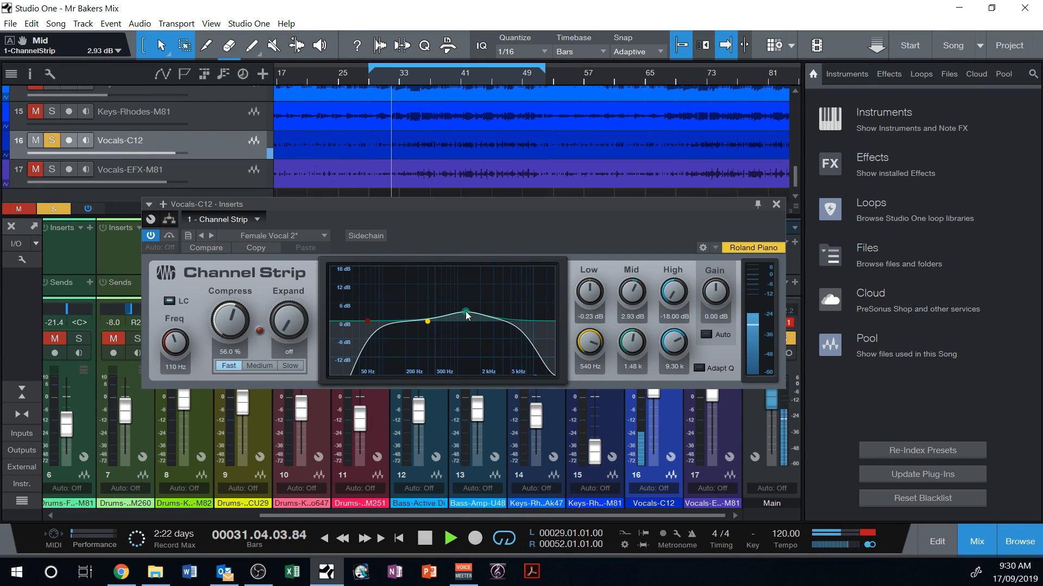
mouse_move(532, 374)
mouse_down()
mouse_move(516, 368)
mouse_move(526, 369)
mouse_up()
drag(467, 316, 470, 314)
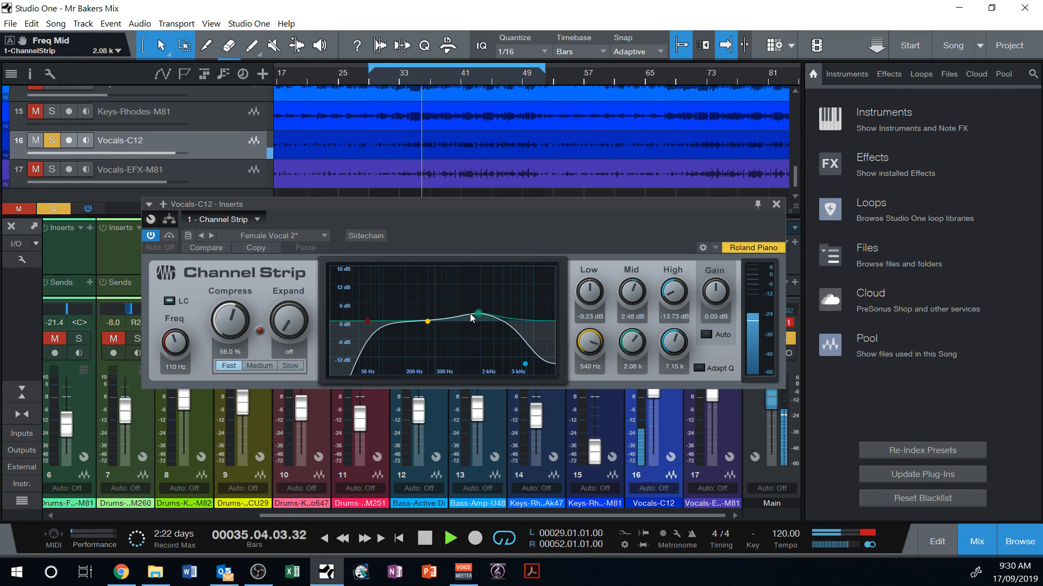
- Close the Vocals-C12 Channel Strip window, mute Vocals-C12, and play Vocals-EFX-M81 soloed
key(space)
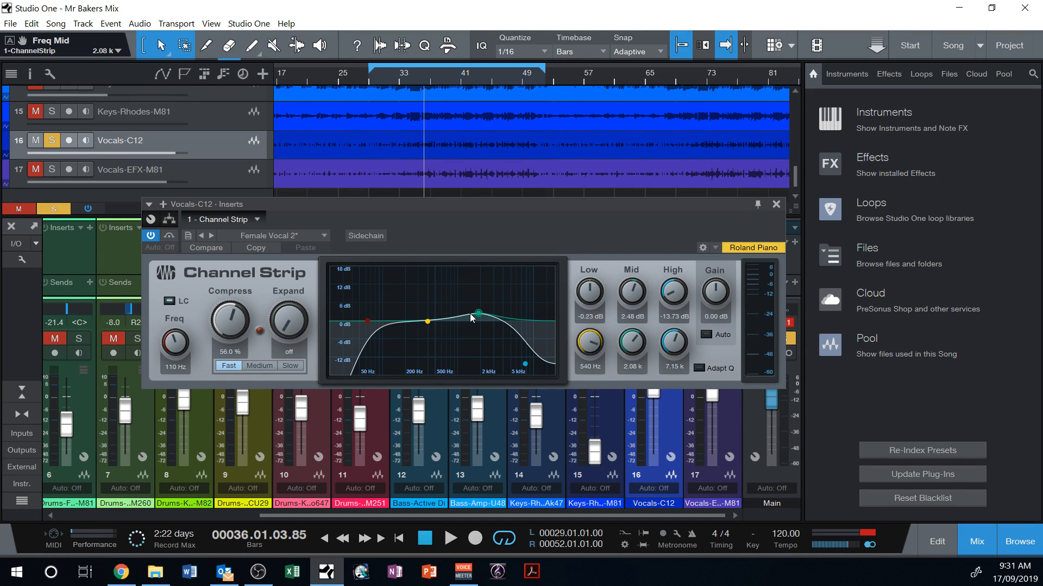
key(space)
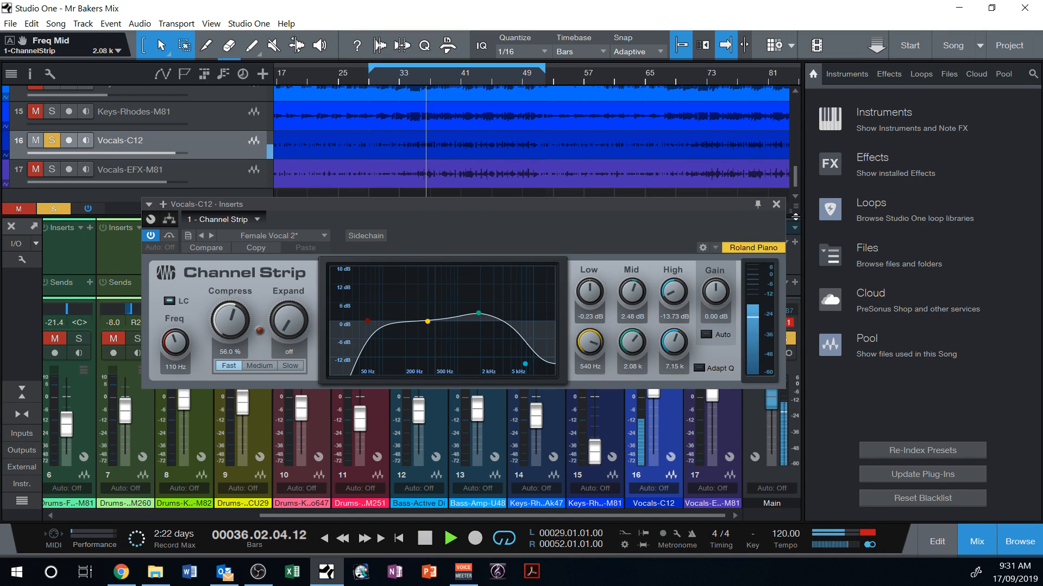
click(775, 204)
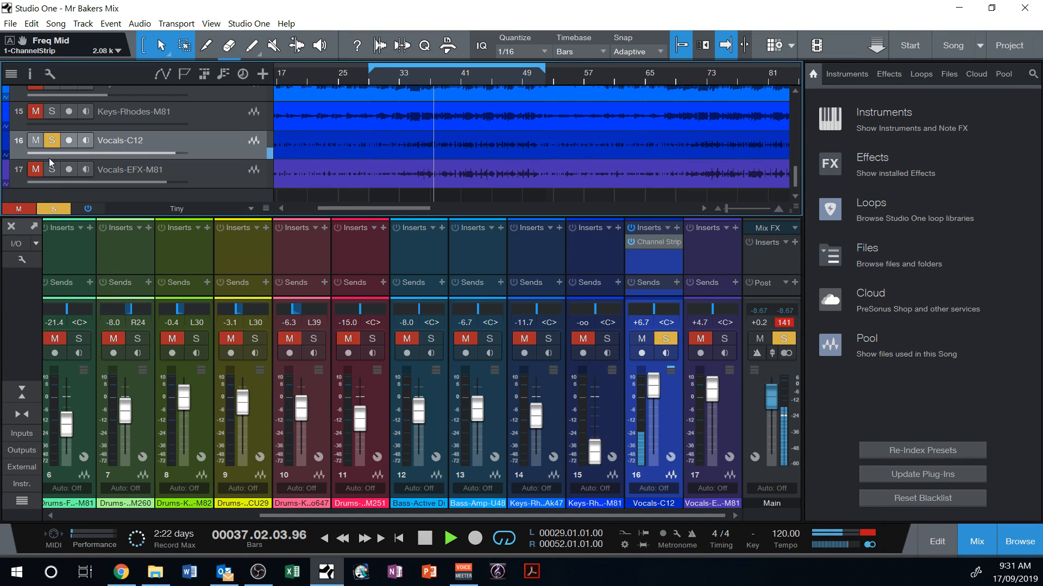
key(space)
click(41, 144)
click(54, 170)
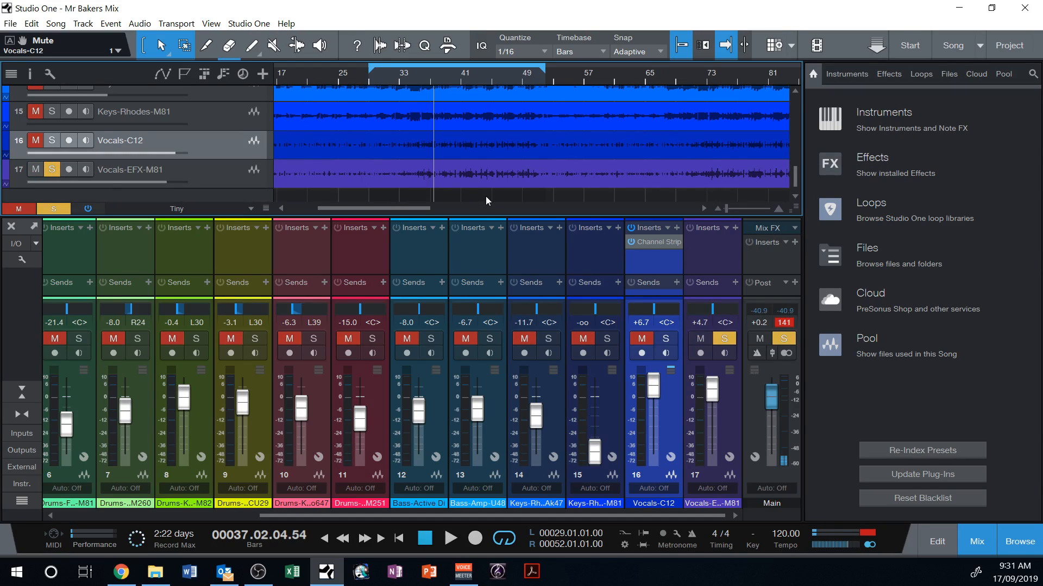
key(space)
- Stop playback and insert a PreSonus Channel Strip on the Vocals-EFX-M81 channel
click(735, 228)
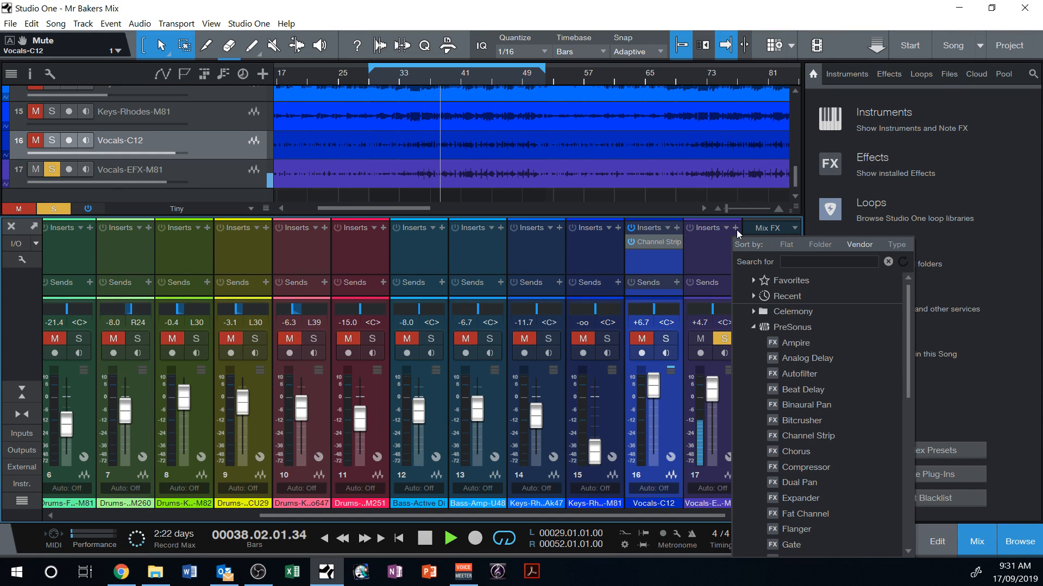
click(597, 8)
key(space)
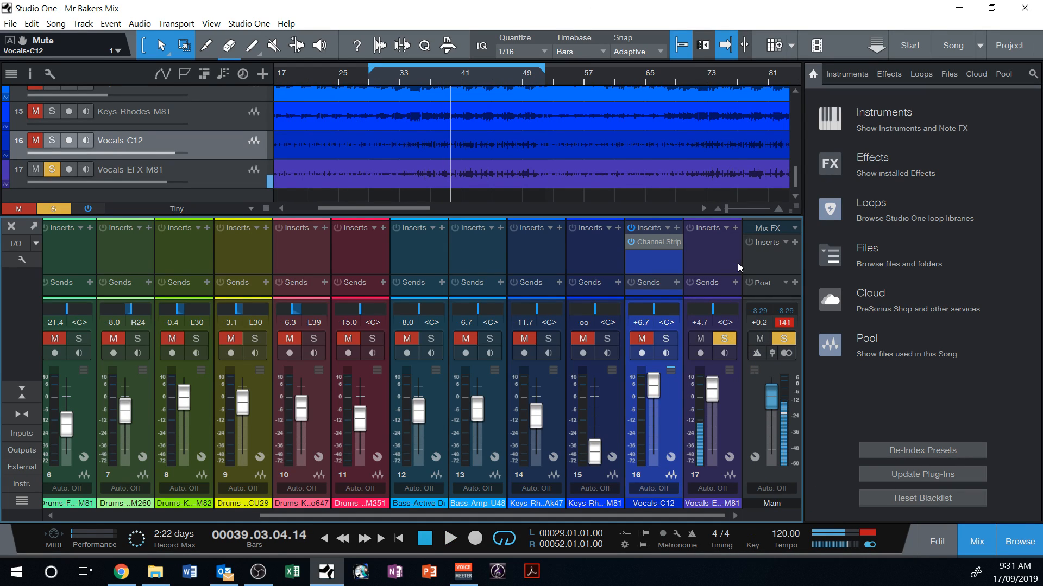
click(735, 227)
click(729, 228)
click(735, 228)
scroll(844, 386, down, 1)
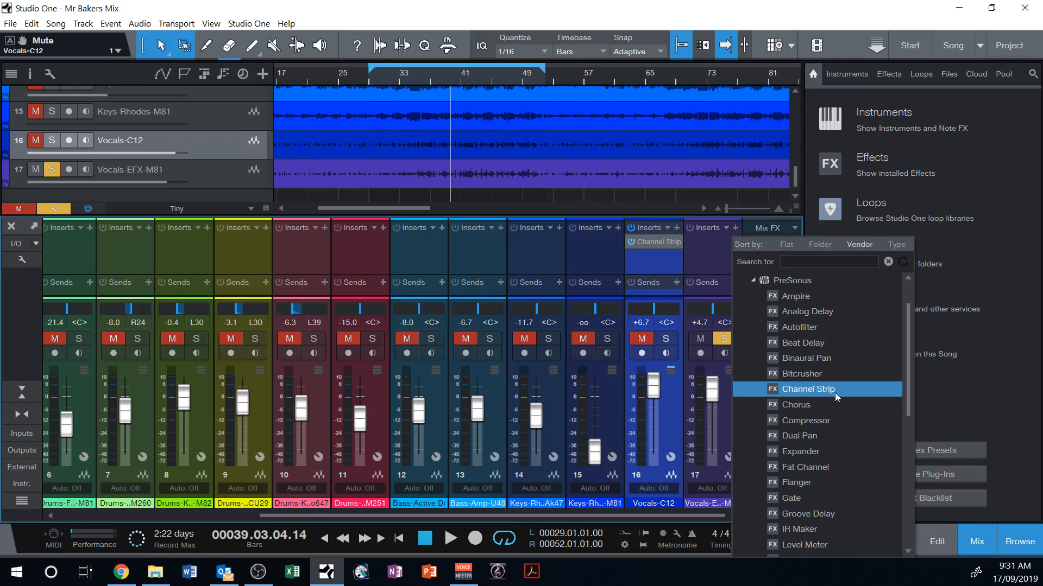
click(835, 391)
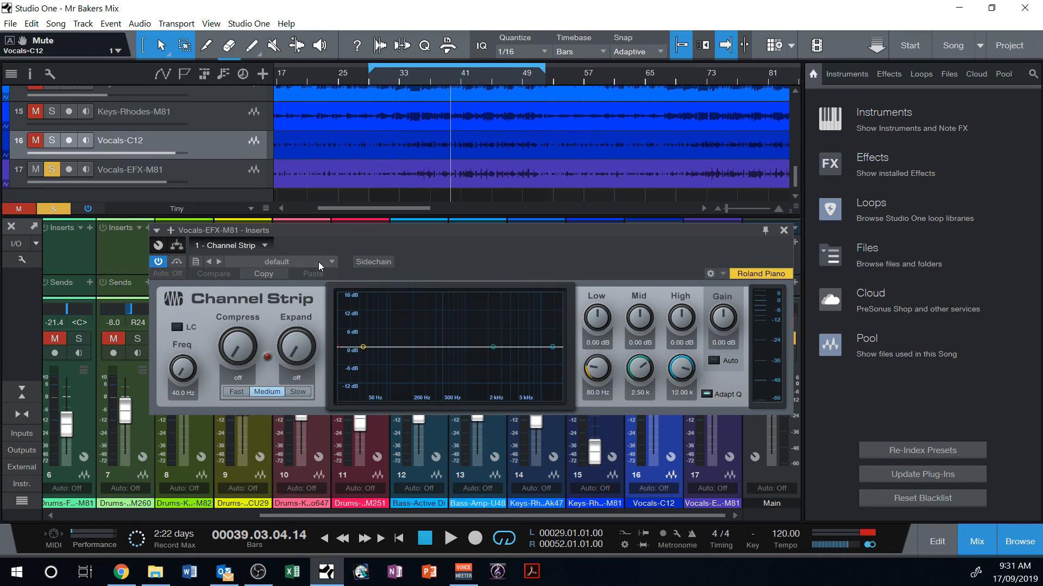
- Audition Vocals-EFX-M81 with the Female Vocal 1 preset, and switch its Channel Strip to Female Vocal 2
click(318, 261)
click(247, 341)
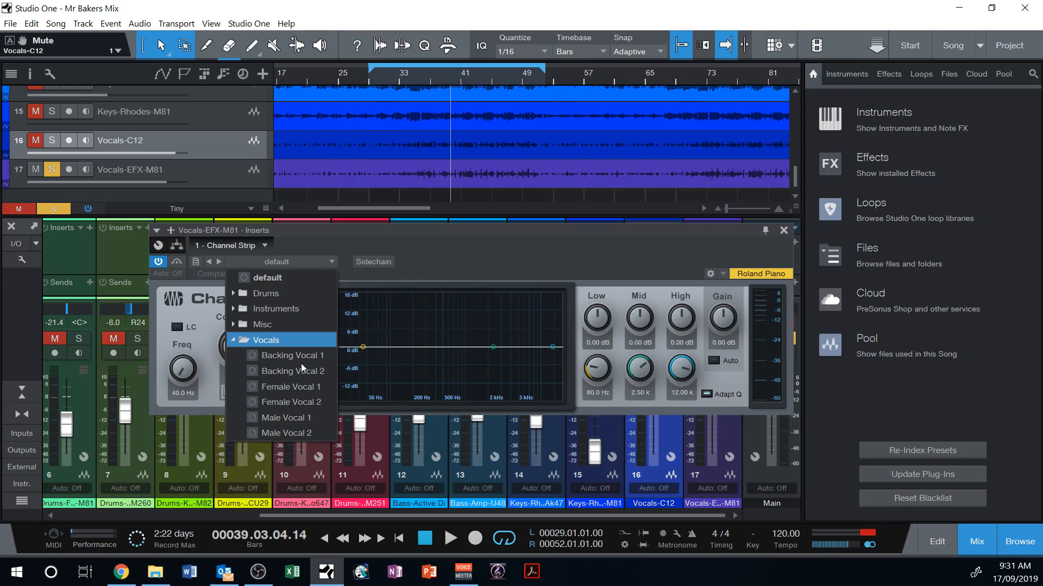
click(292, 386)
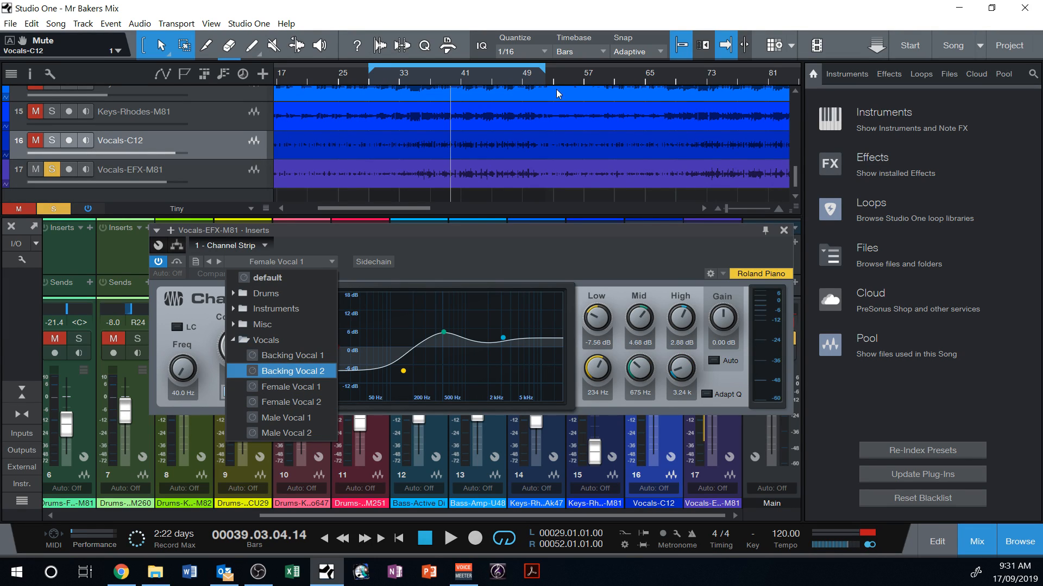
key(space)
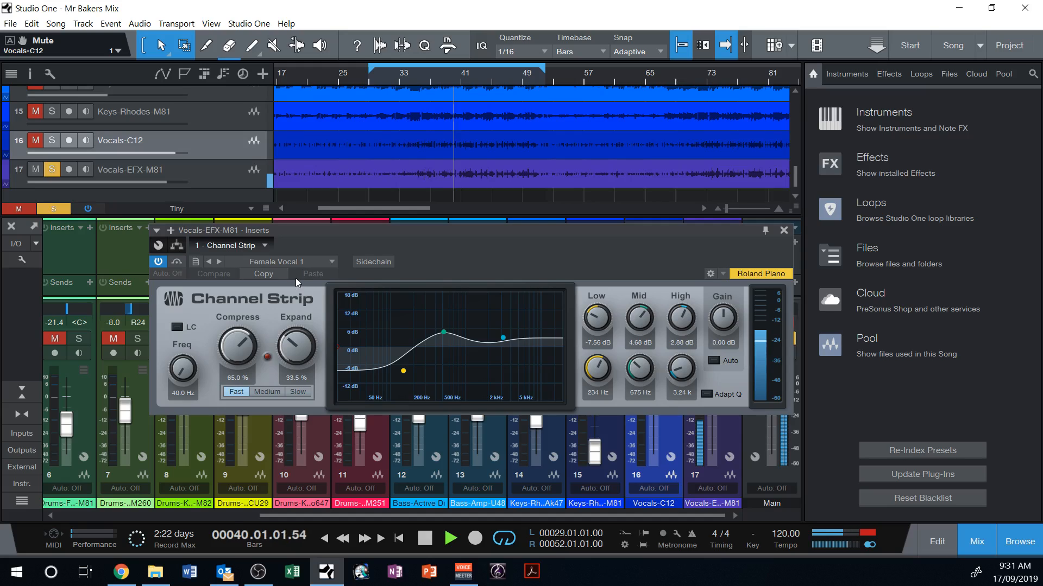
click(328, 263)
click(292, 402)
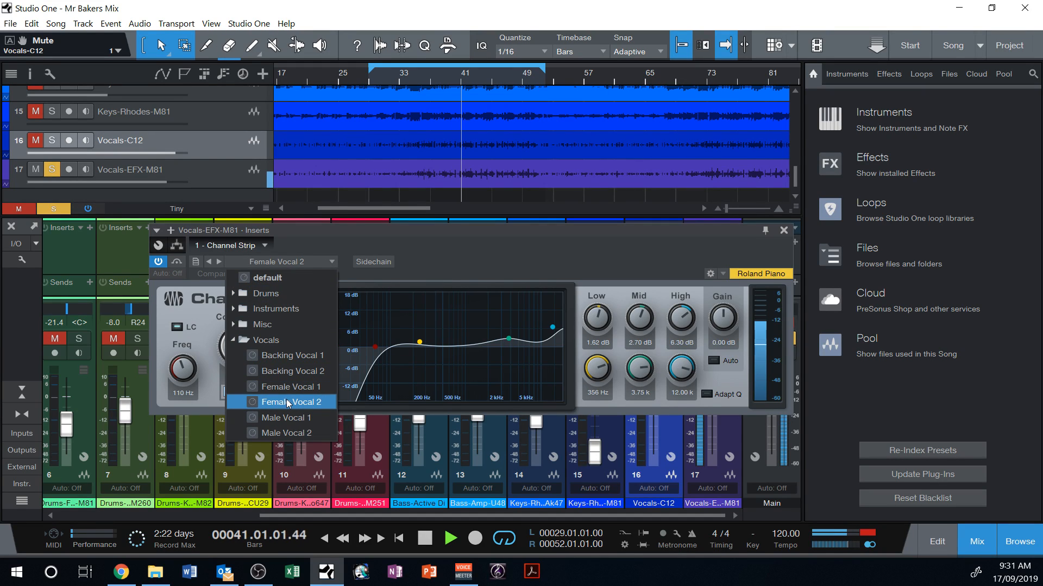
- Set the Vocals-EFX-M81 EQ's high band to -18.00 dB at 6.27 kHz and mid band to 2.93 dB at 3.78 kHz
click(554, 327)
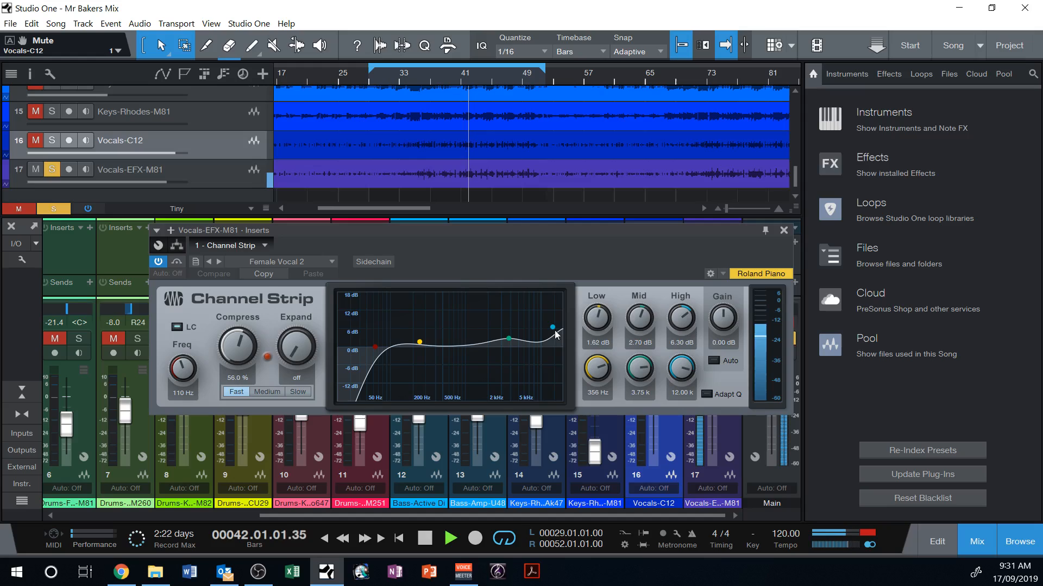
drag(553, 333, 528, 411)
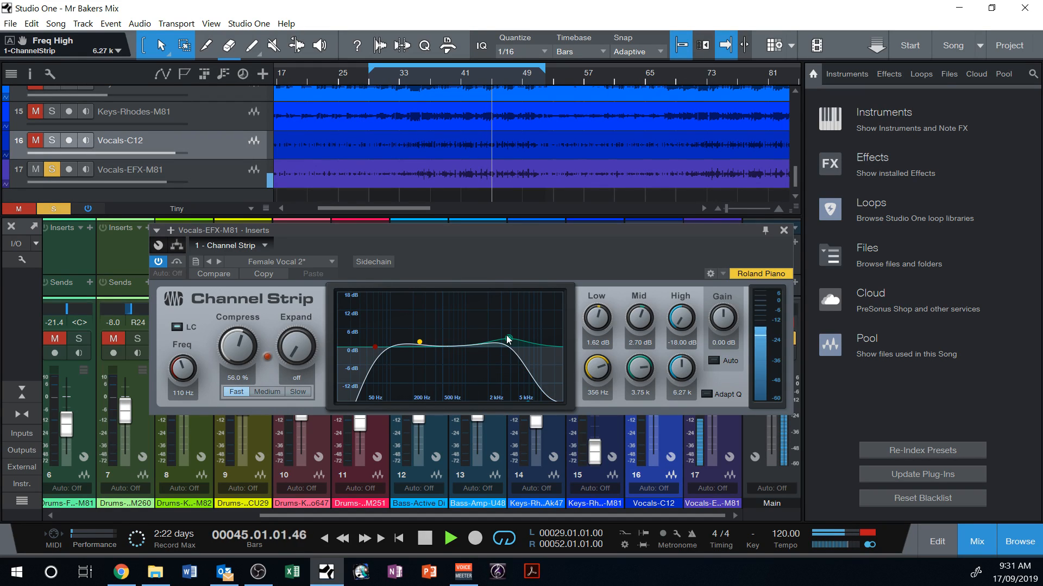
mouse_move(508, 341)
mouse_down()
mouse_move(514, 375)
mouse_move(510, 341)
mouse_up()
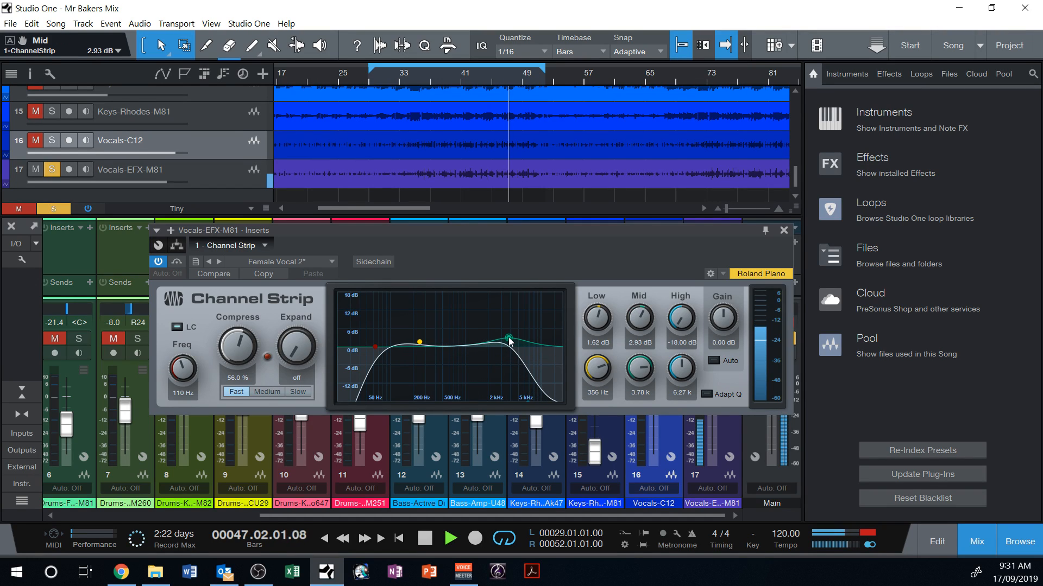
- Unmute and solo Vocals-C12 alongside Vocals-EFX-M81, close the Channel Strip window, and stop playback
click(51, 140)
click(35, 140)
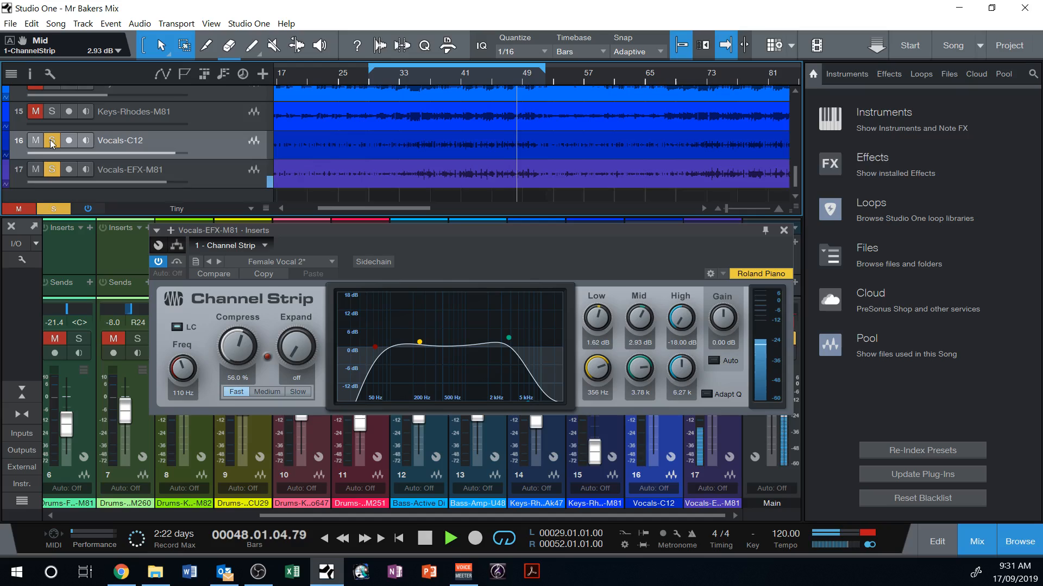
click(784, 231)
key(space)
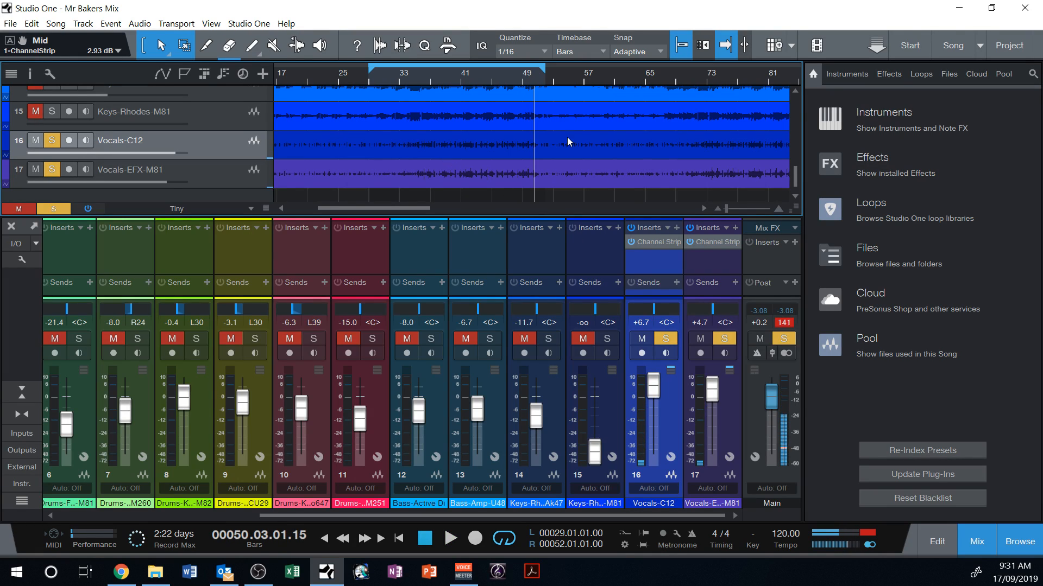
scroll(384, 154, up, 1)
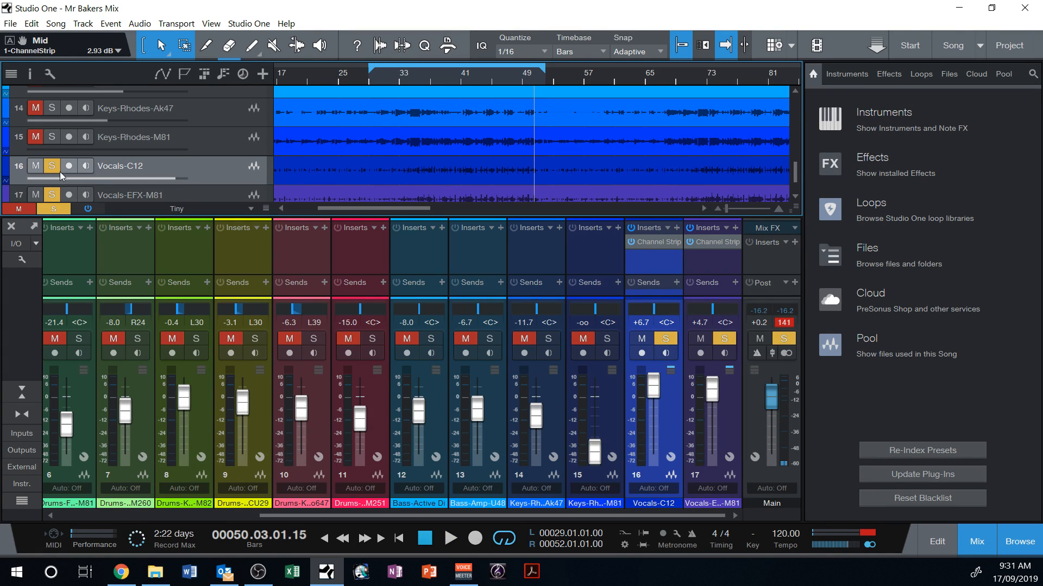
- Mute the Vocals-C12 and Vocals-EFX-M81 tracks
click(36, 165)
click(35, 196)
scroll(226, 163, up, 1)
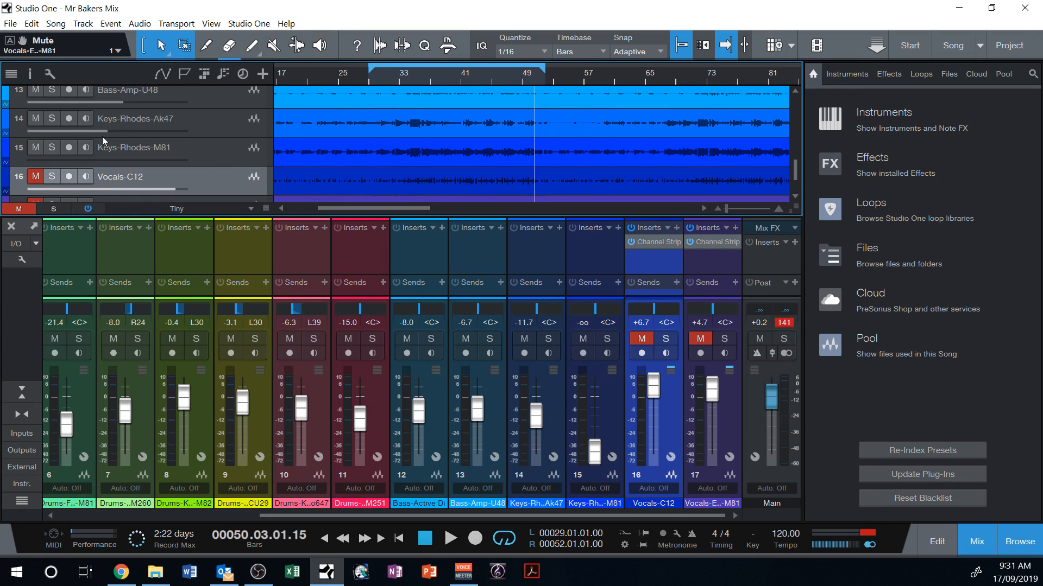
- Solo Keys-Rhodes-Ak47 and Keys-Rhodes-M81 together and start playback from bar 34
click(51, 147)
click(50, 119)
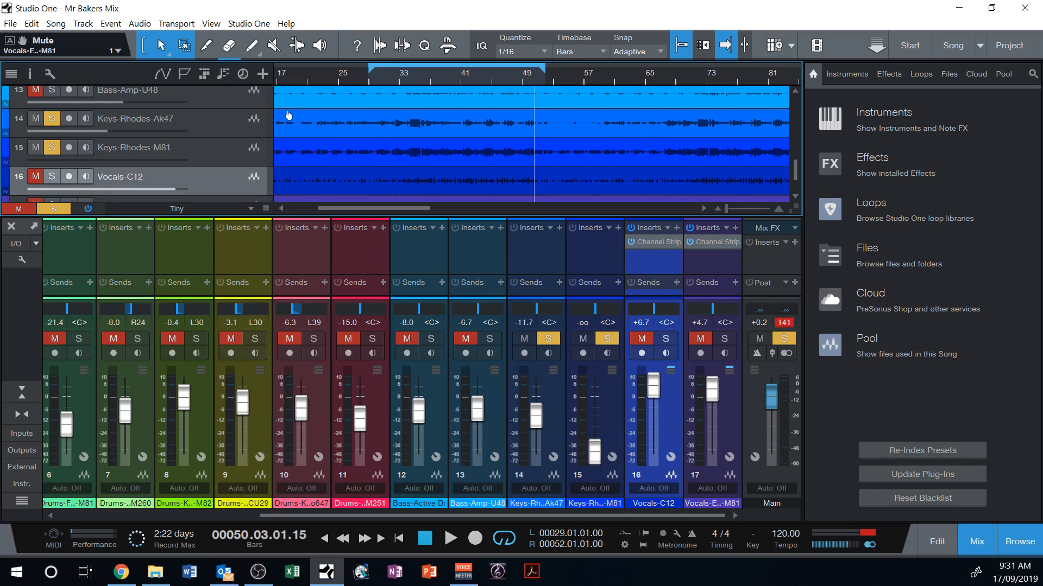
click(406, 82)
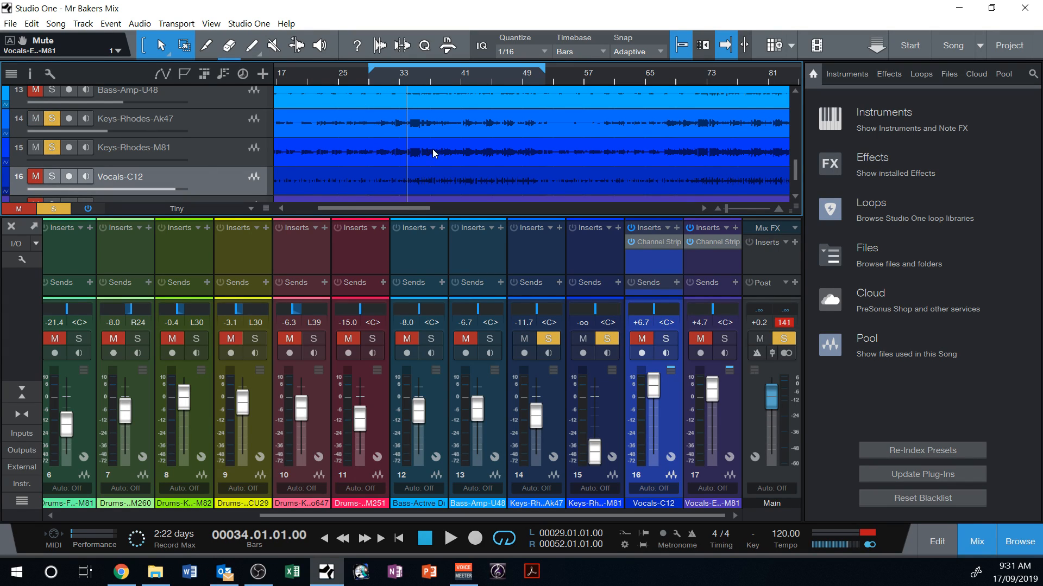
key(space)
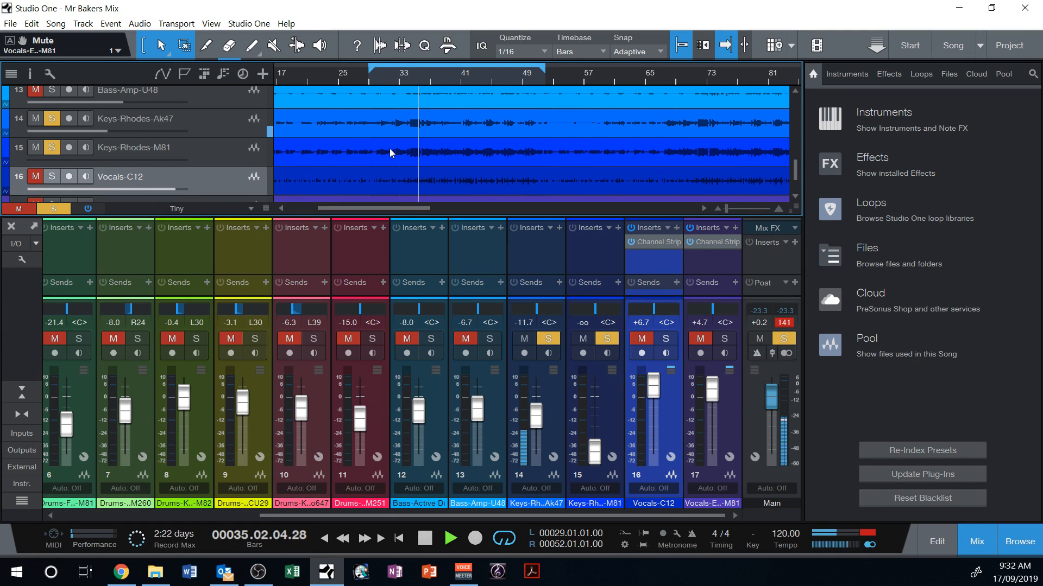
- Audition Keys-Rhodes-M81 alone with its volume at -1.8 dB, and switch the solo to Keys-Rhodes-Ak47
click(35, 120)
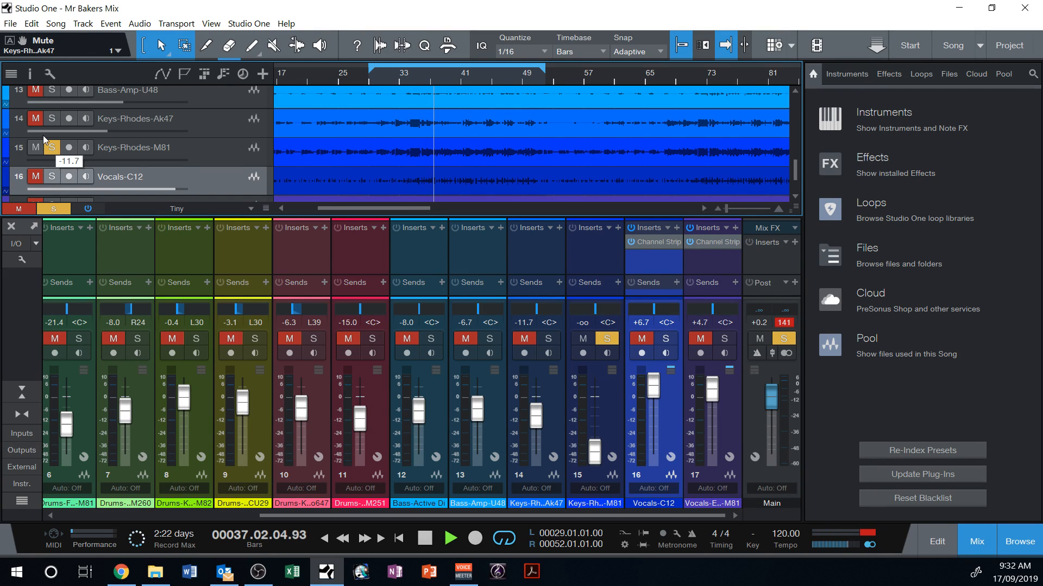
drag(595, 419, 595, 409)
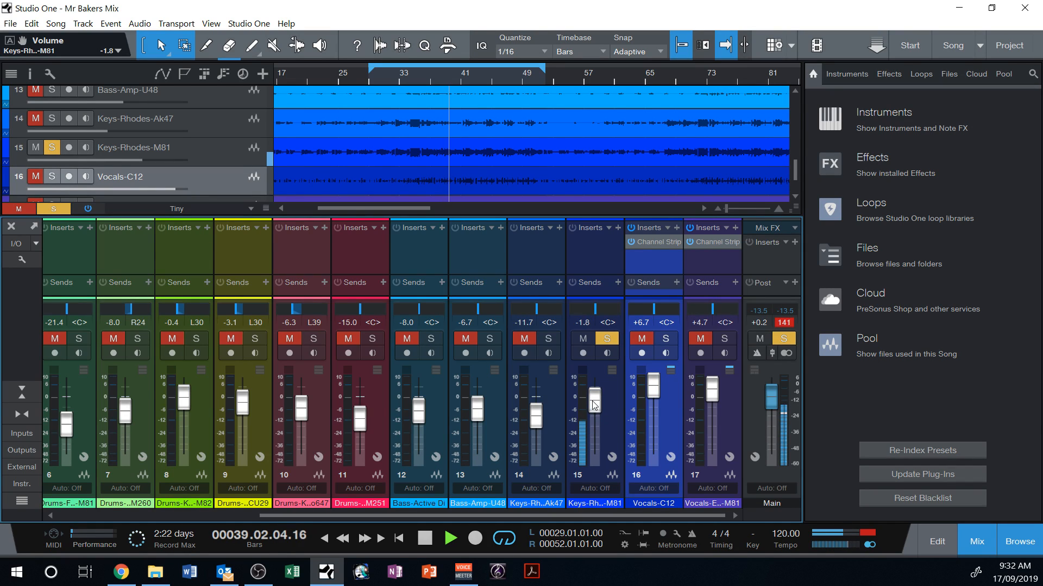
click(57, 120)
click(36, 152)
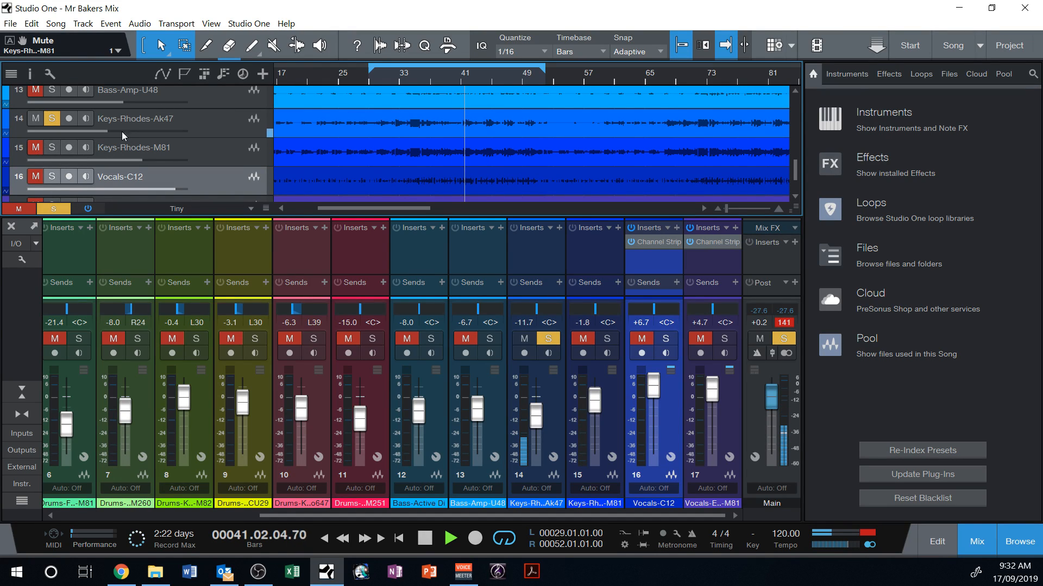
- Set Keys-Rhodes-Ak47's volume to -6.0 dB and solo Keys-Rhodes-M81 alongside it at -5.5 dB
drag(118, 130, 127, 132)
click(36, 147)
click(52, 147)
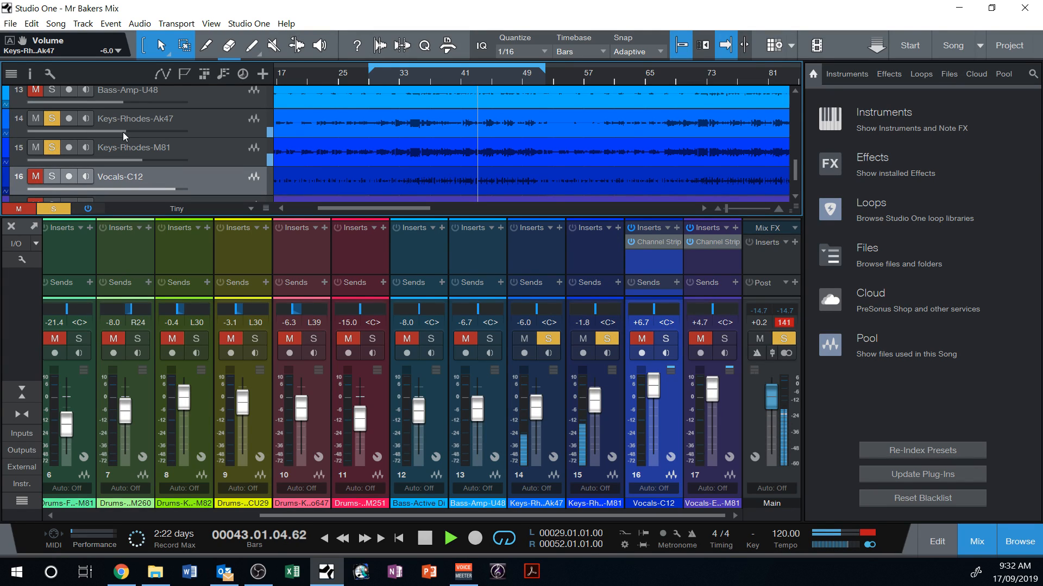
drag(128, 160, 121, 160)
- Mute both Rhodes tracks, solo only Keys-Rhodes-Ak47 to hear it, and stop playback
click(52, 119)
click(39, 118)
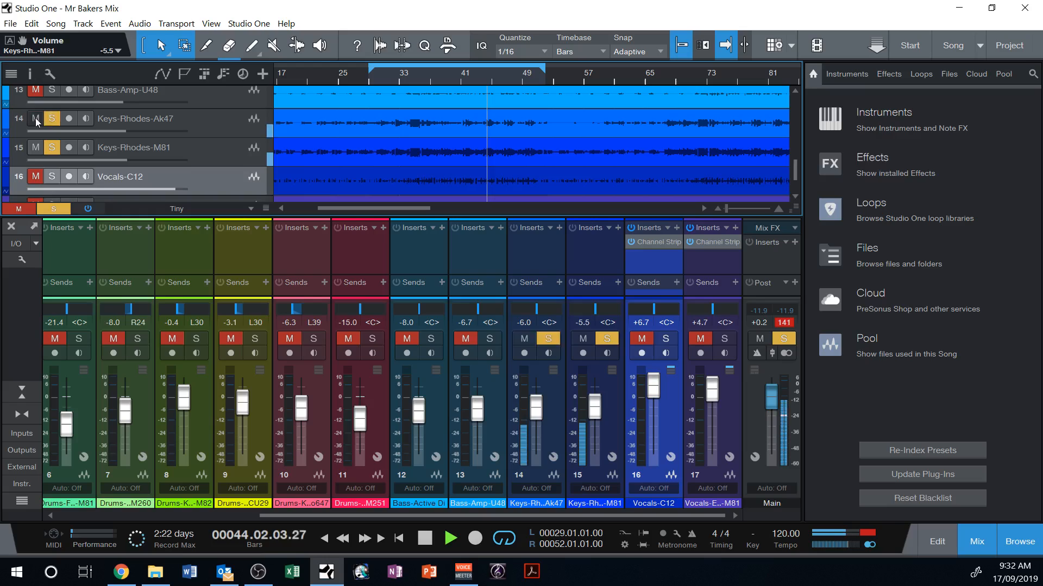
click(39, 147)
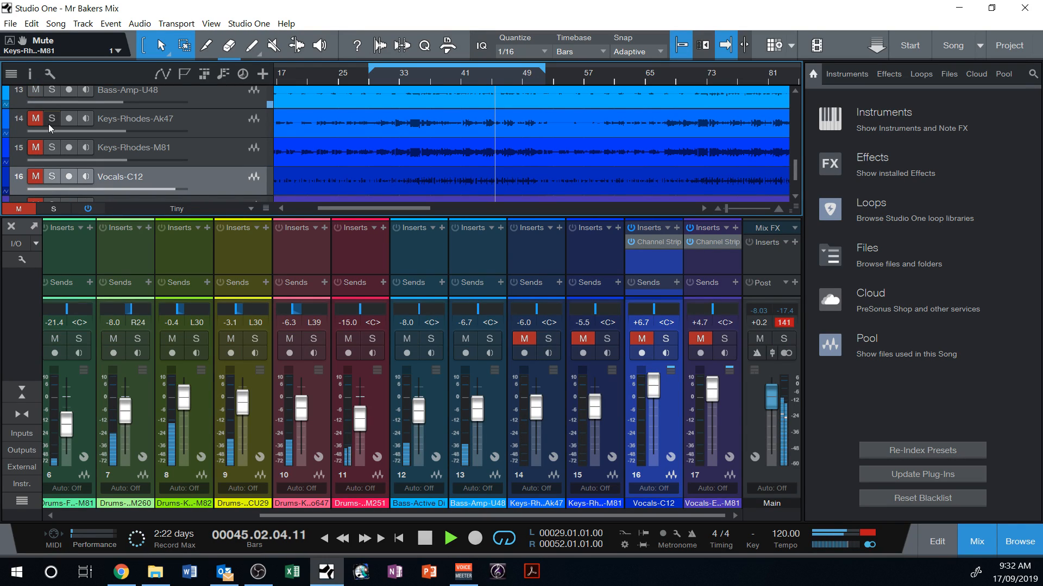
click(50, 121)
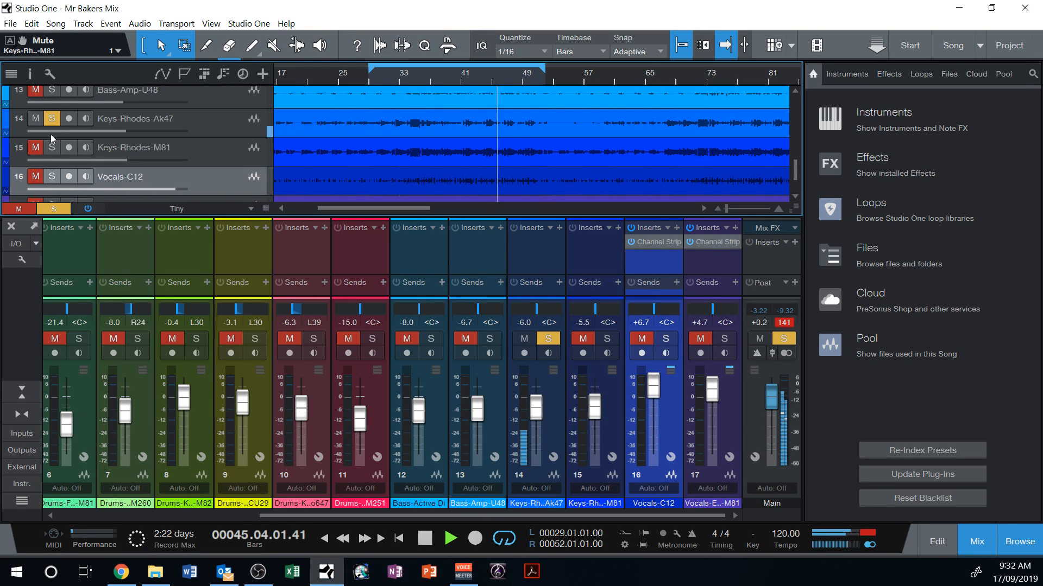
key(space)
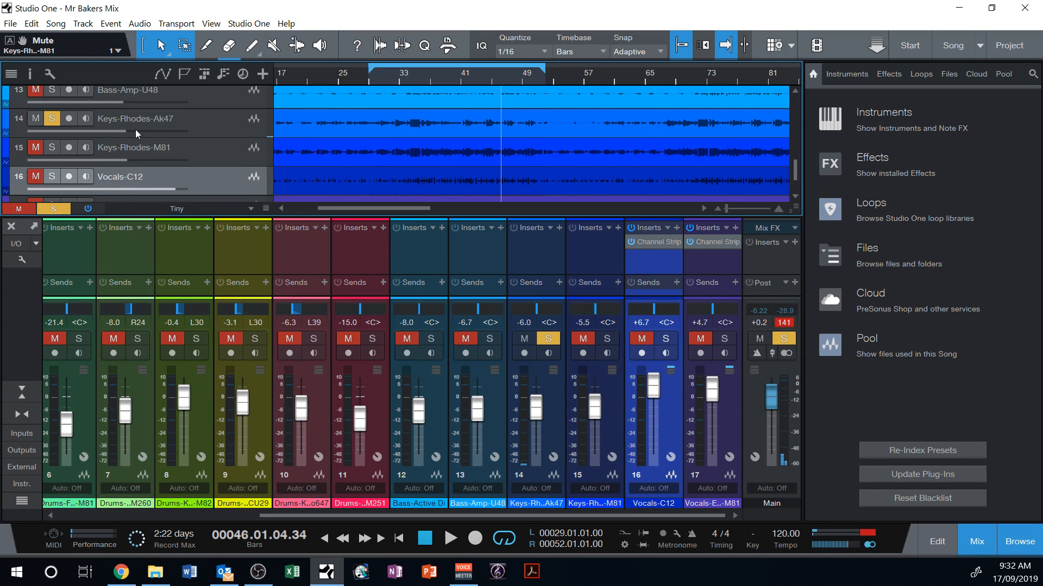
- Solo Keys-Rhodes-M81 alongside Keys-Rhodes-Ak47 and resume playback to hear both together
scroll(136, 129, up, 1)
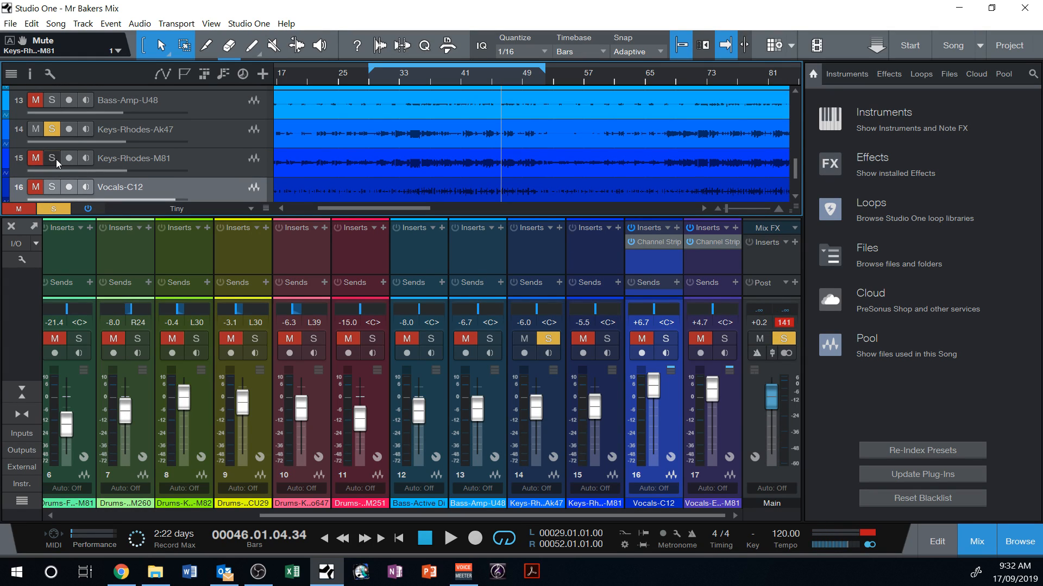
click(52, 158)
click(248, 171)
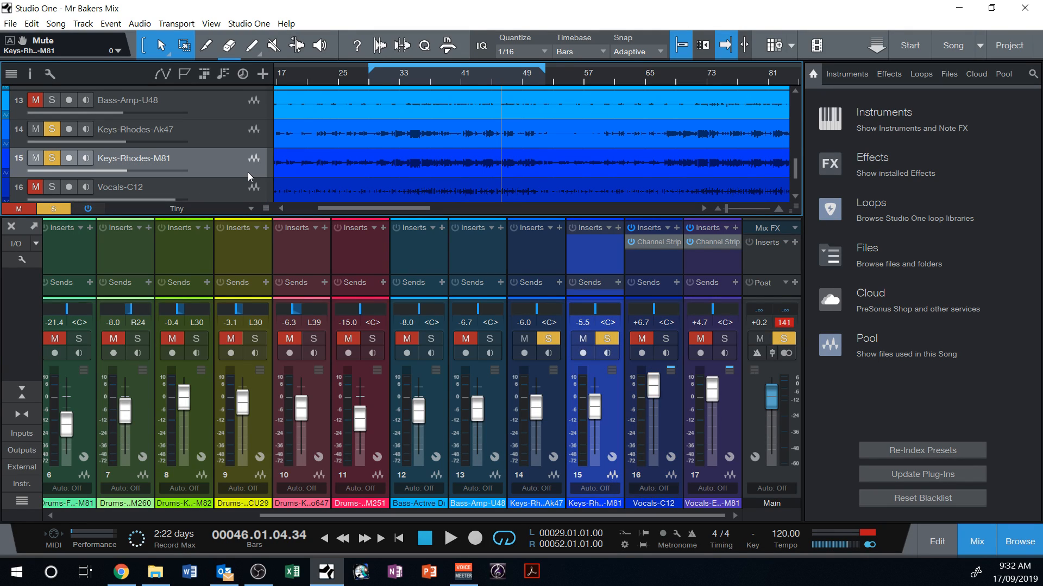
key(space)
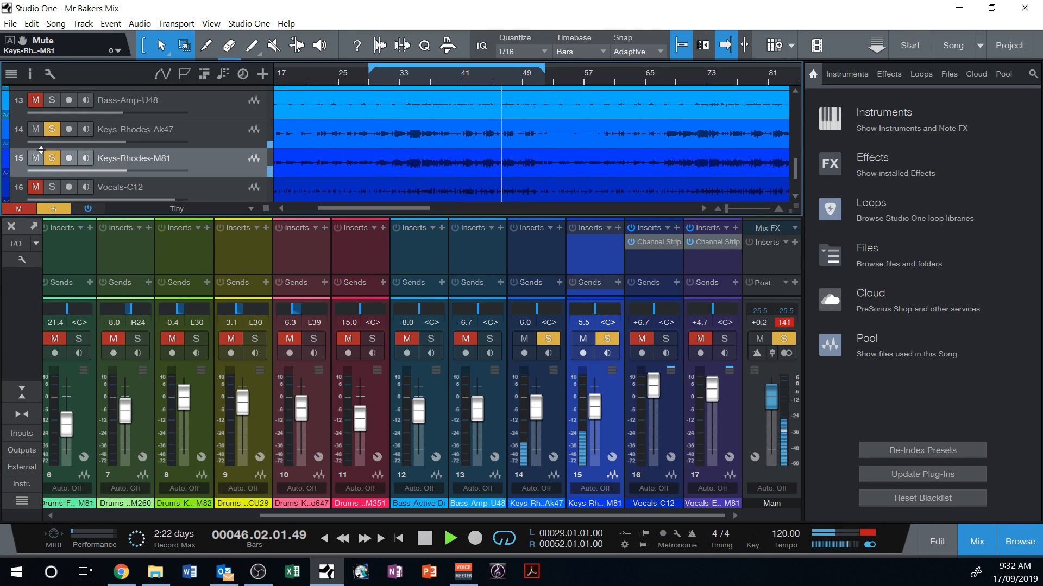
- Compare the Rhodes tracks by soloing first Keys-Rhodes-Ak47 and then Keys-Rhodes-M81, and stop playback
click(52, 129)
key(s)
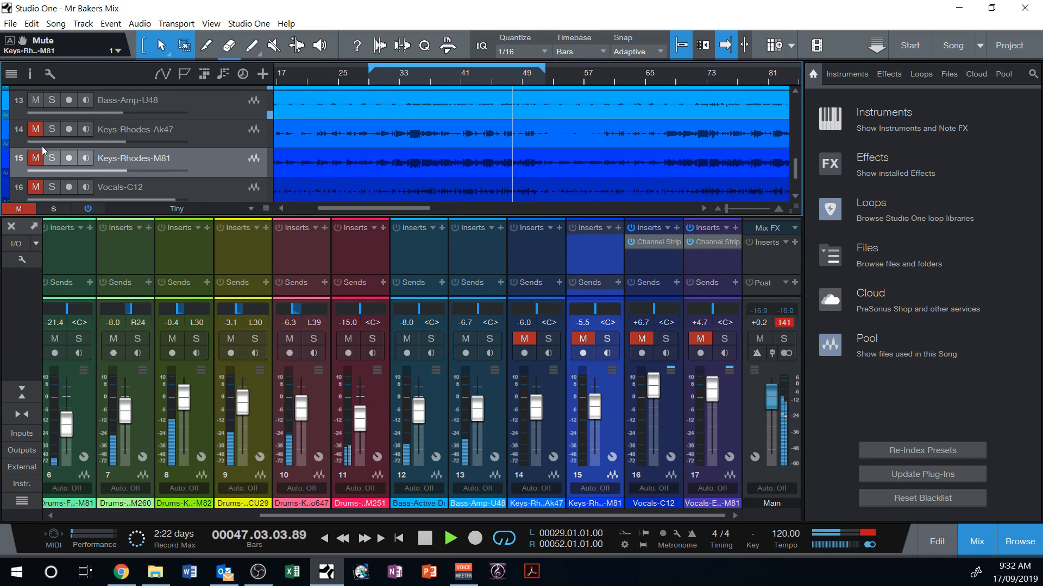
click(51, 129)
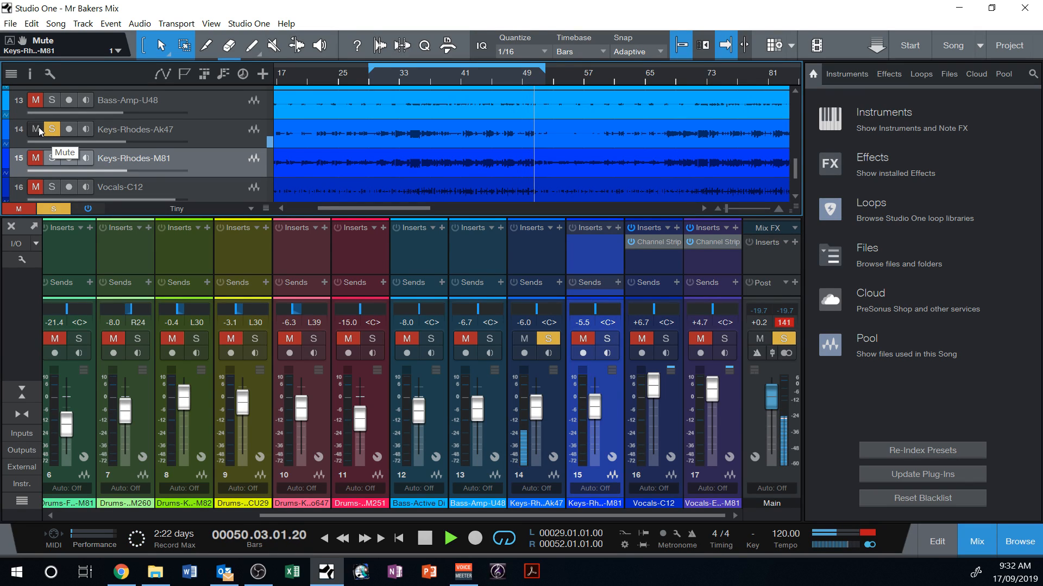
click(52, 129)
click(52, 158)
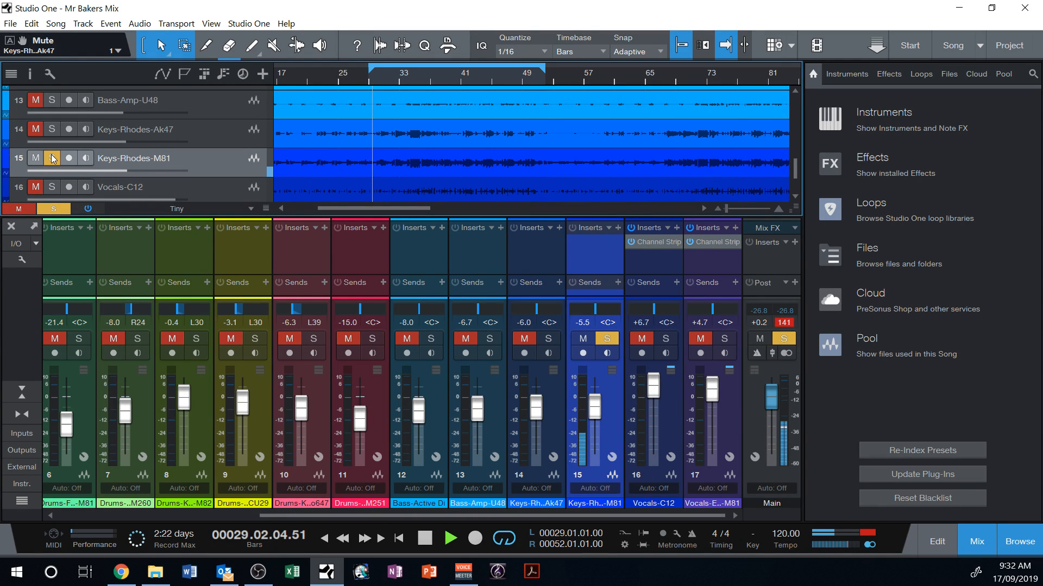
key(space)
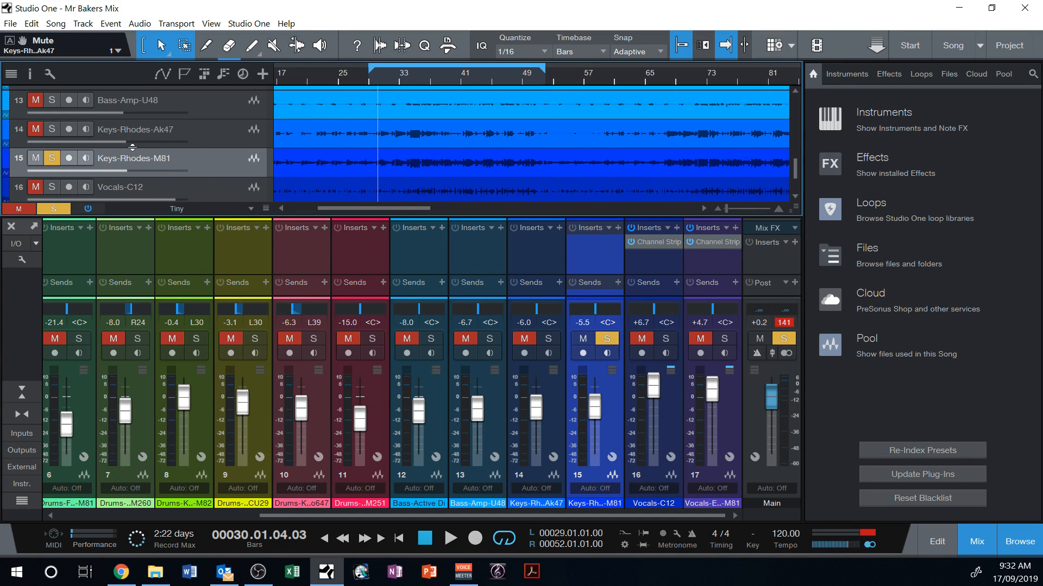
- Mute Keys-Rhodes-M81, solo Keys-Rhodes-Ak47, and play a short passage of it
click(40, 157)
click(197, 132)
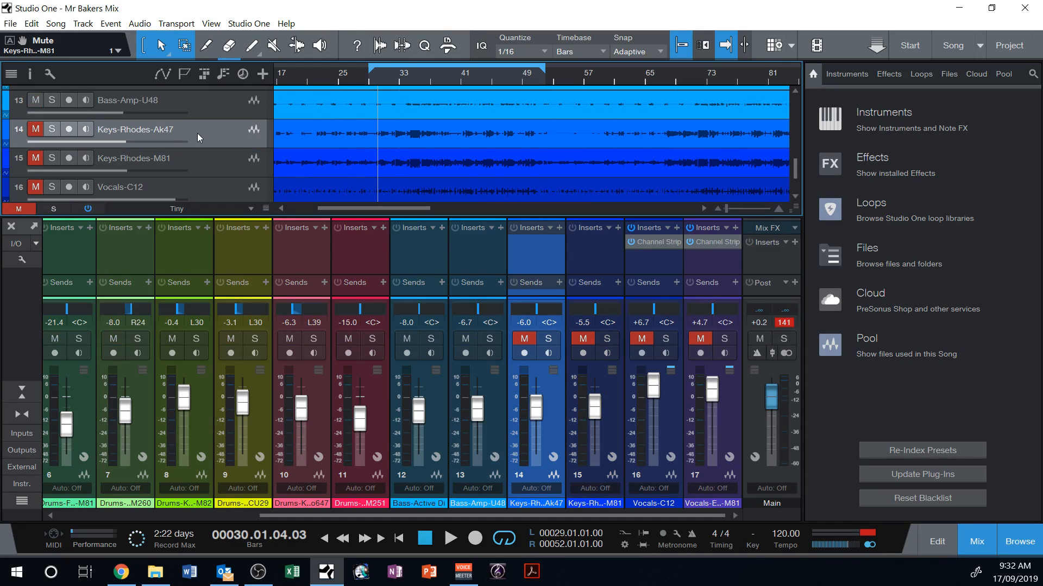
click(54, 131)
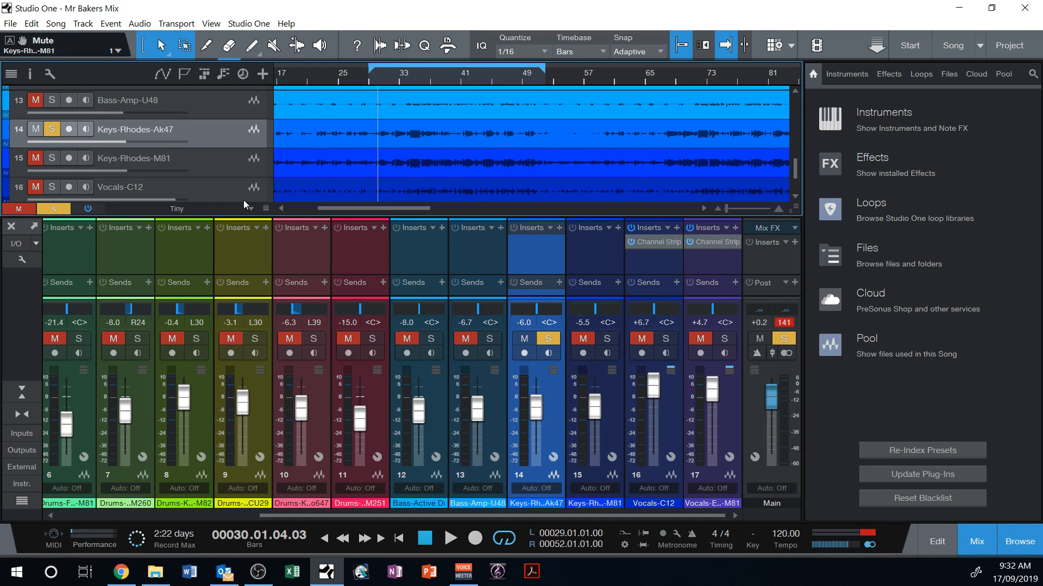
key(space)
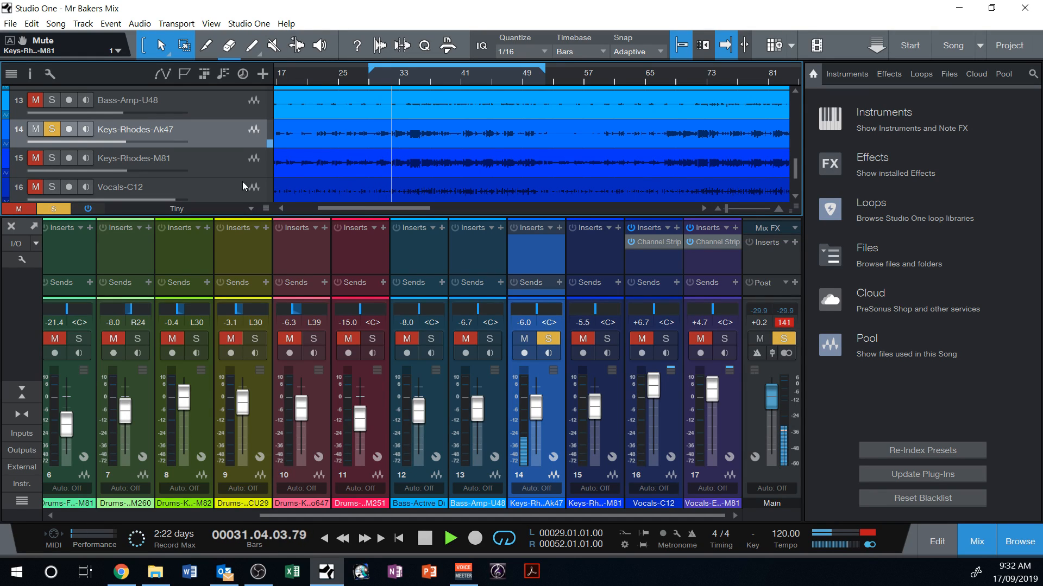
key(space)
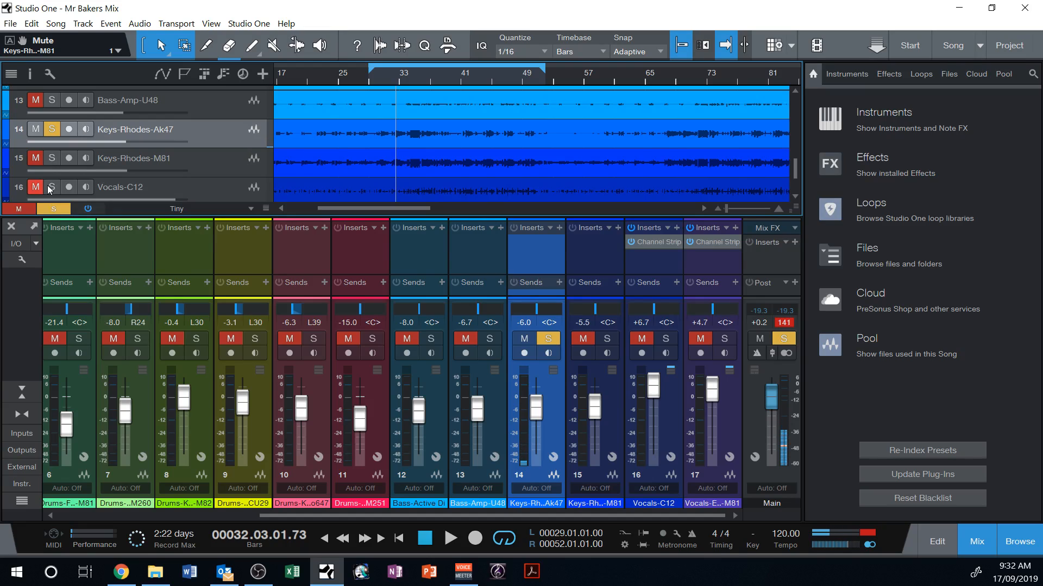
- Remove the Keys-Rhodes-Ak47 track from the song and solo Keys-Rhodes-M81
right_click(229, 132)
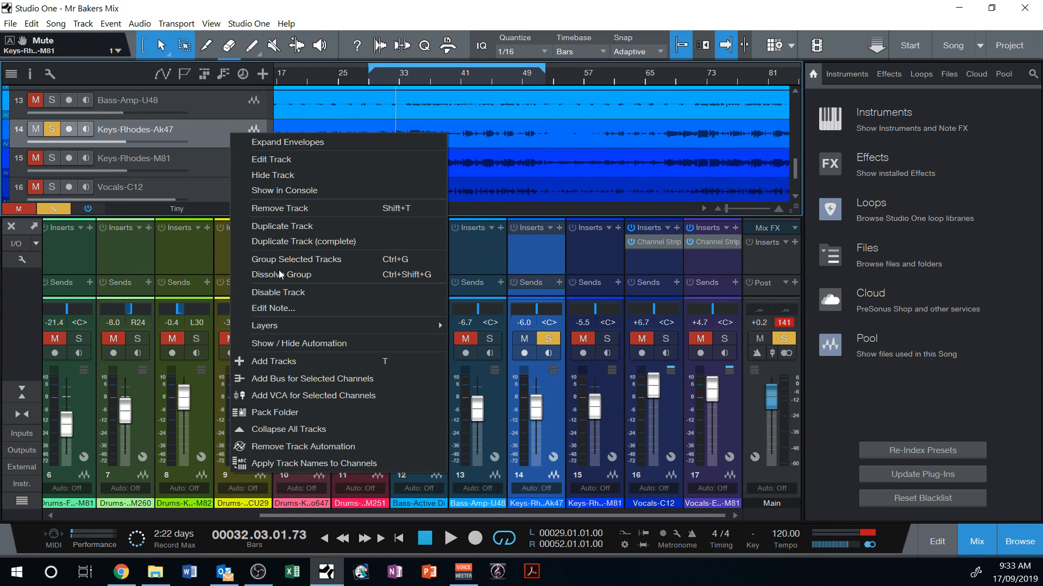
click(308, 211)
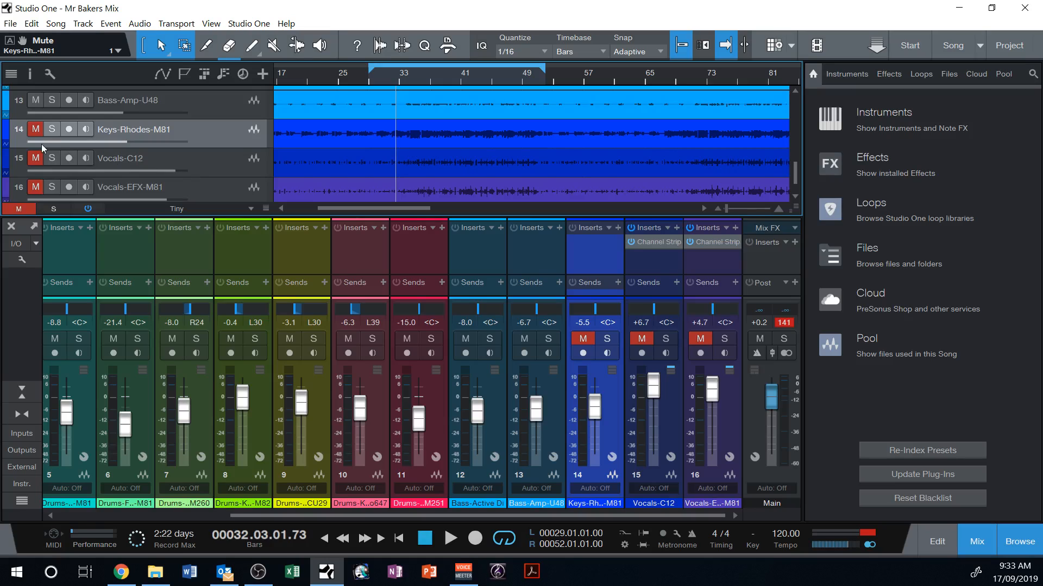
click(49, 130)
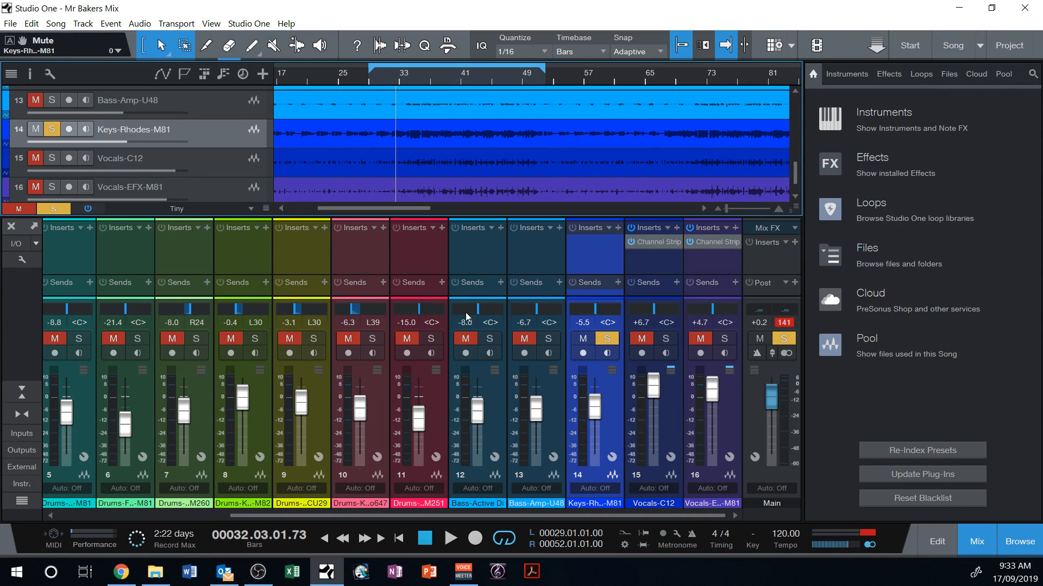
- Insert a PreSonus Channel Strip on the Keys-Rhodes-M81 channel and move its window lower over the mixer
click(617, 228)
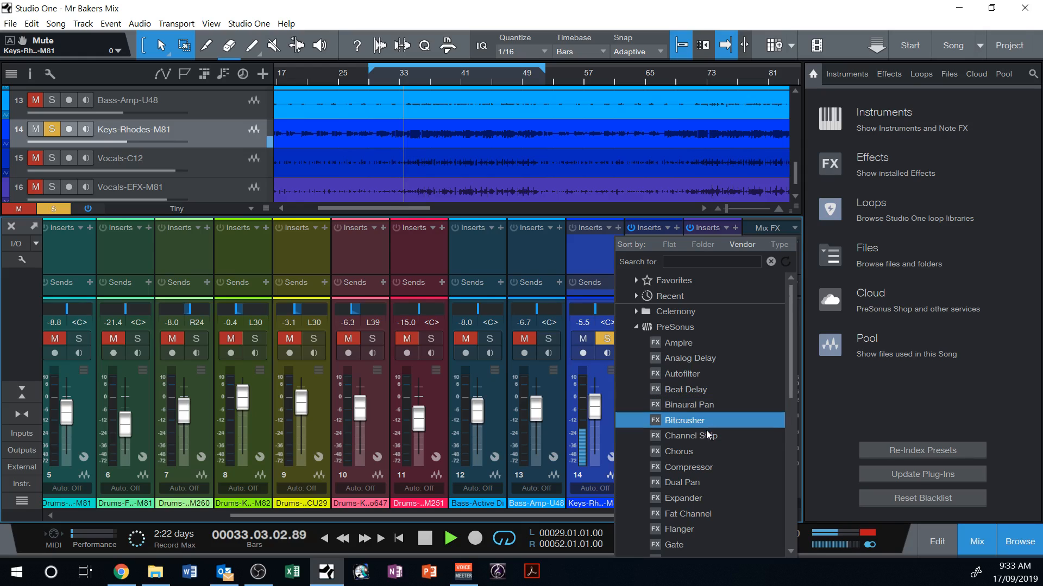
click(686, 436)
drag(516, 236, 492, 283)
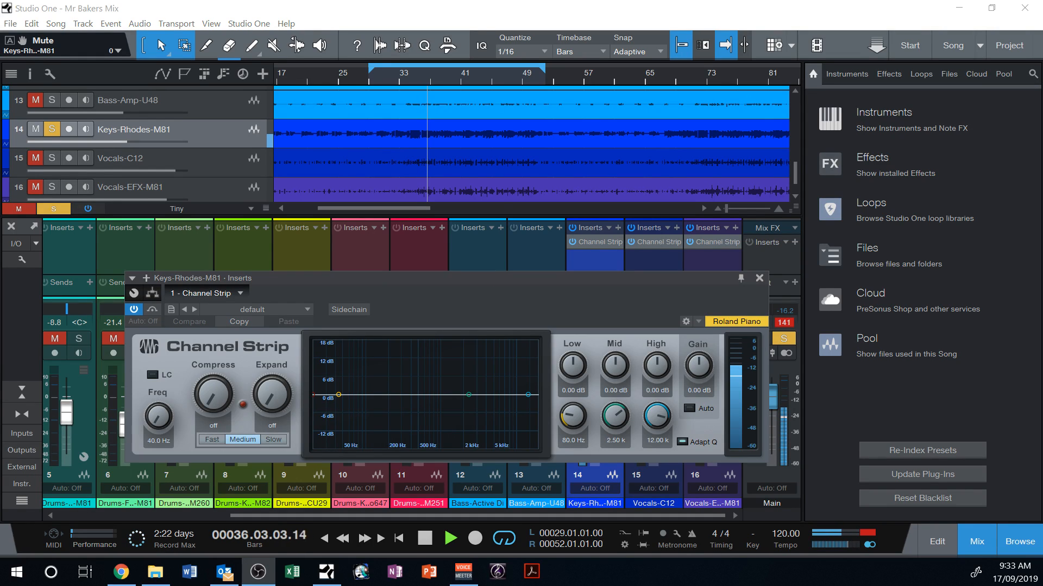
- Stop playback and load the Organ instrument preset in the Keys-Rhodes-M81 Channel Strip
click(253, 310)
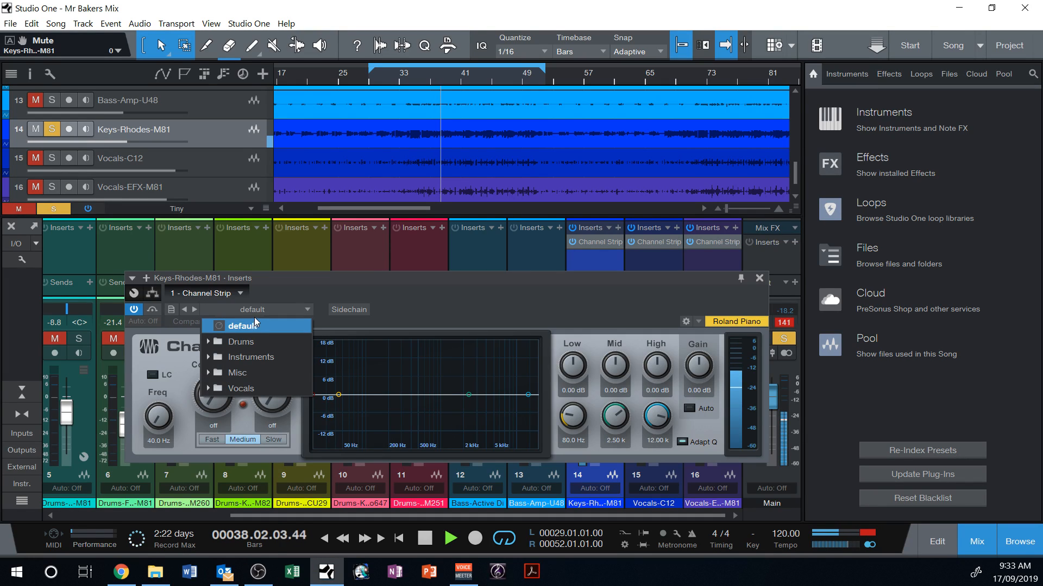
click(487, 277)
key(space)
click(301, 311)
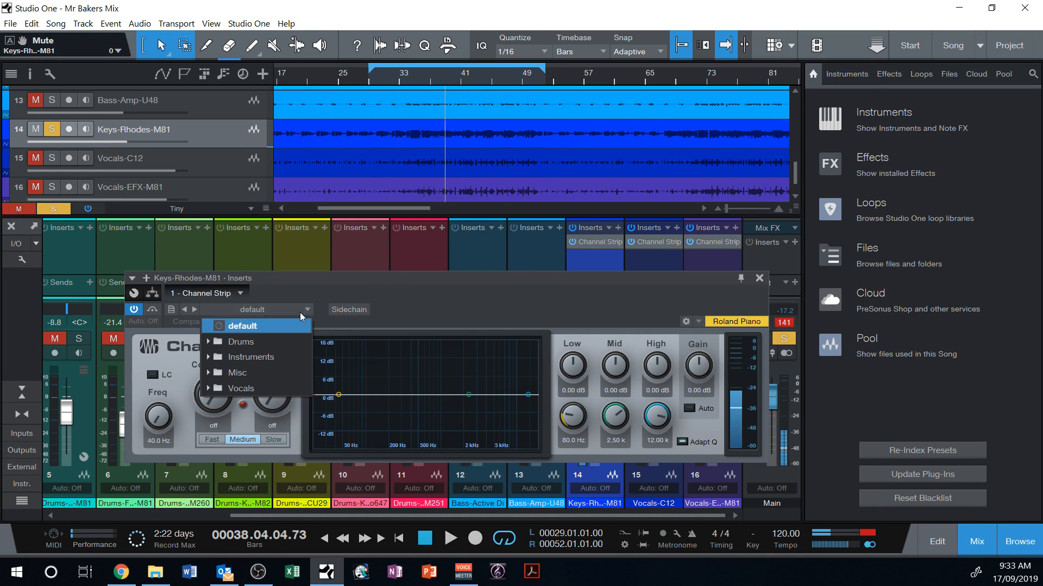
click(278, 356)
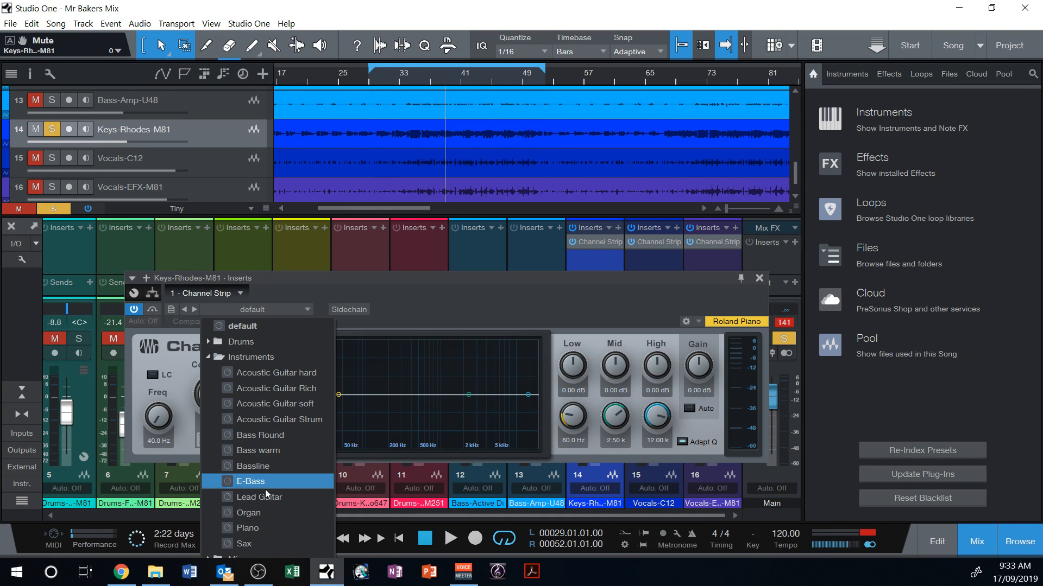
click(261, 511)
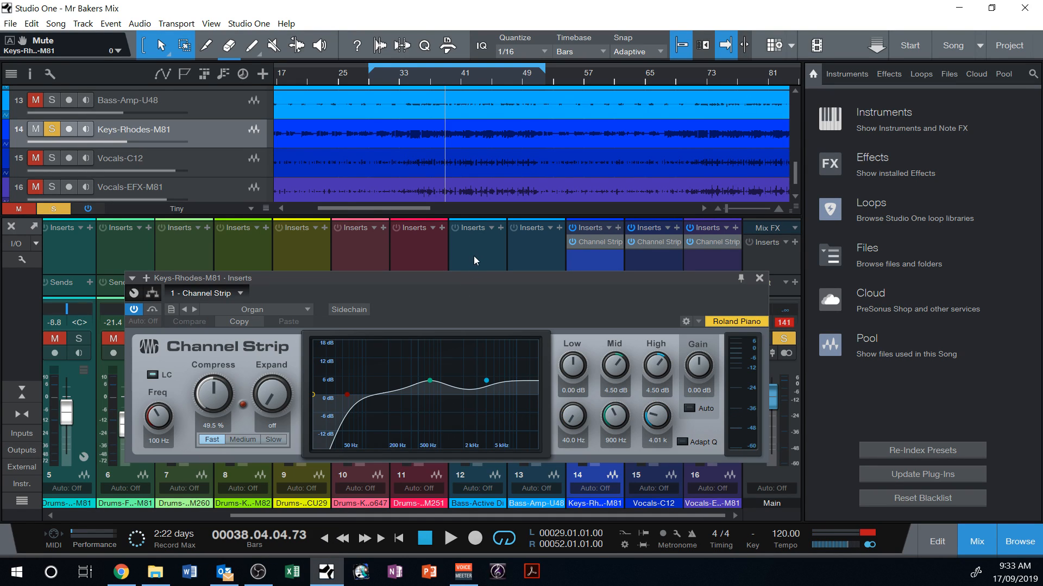
- Resume playback with the Channel Strip window moved up, and switch off the low cut for Keys-Rhodes-M81
drag(474, 281, 480, 221)
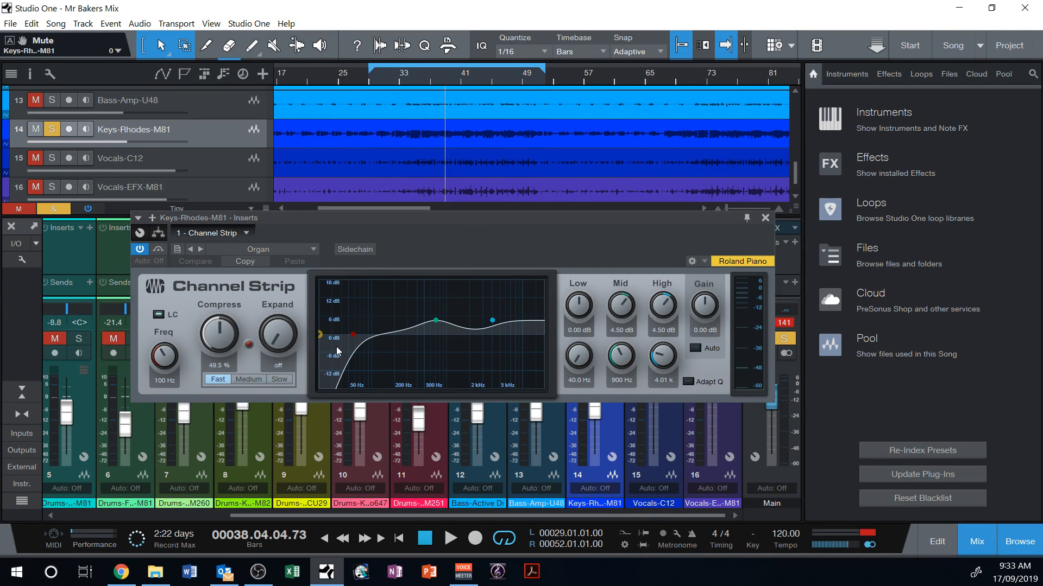
key(space)
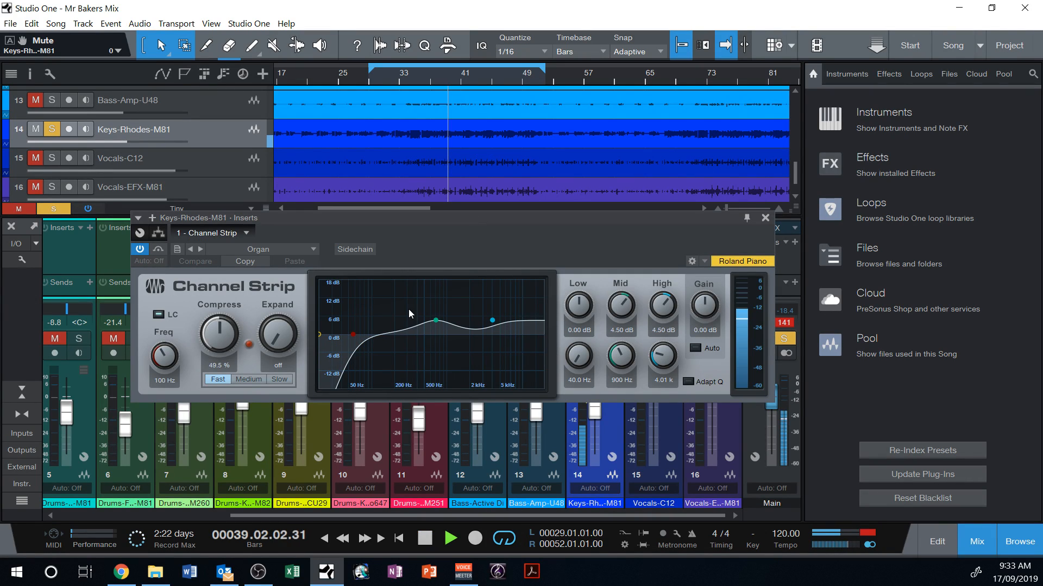
click(353, 335)
click(354, 335)
click(353, 335)
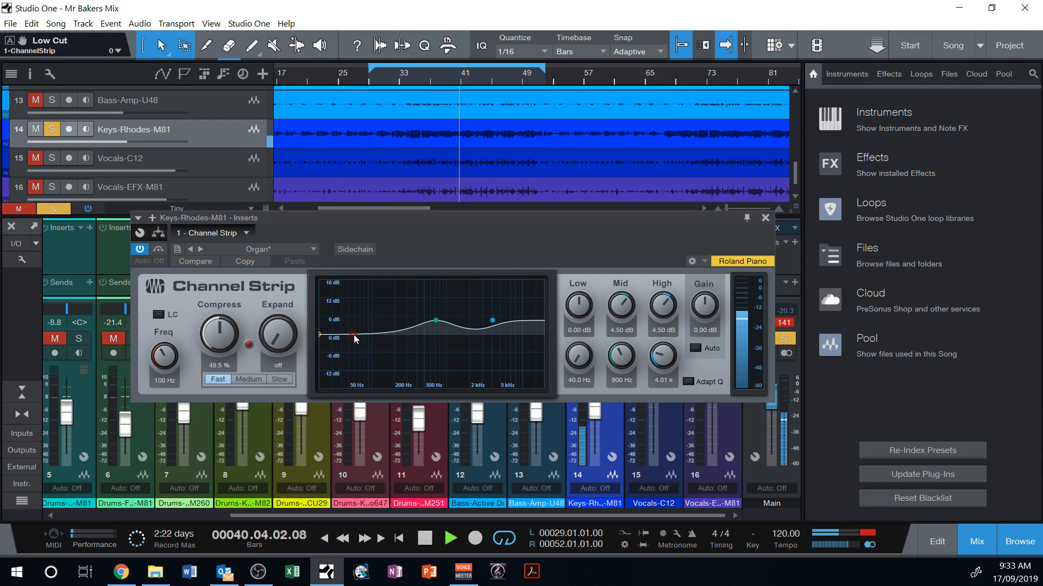
- Set the Rhodes EQ mid band to 378 Hz and 3.60 dB, and lower the high band's boost at 3.93 kHz
click(354, 335)
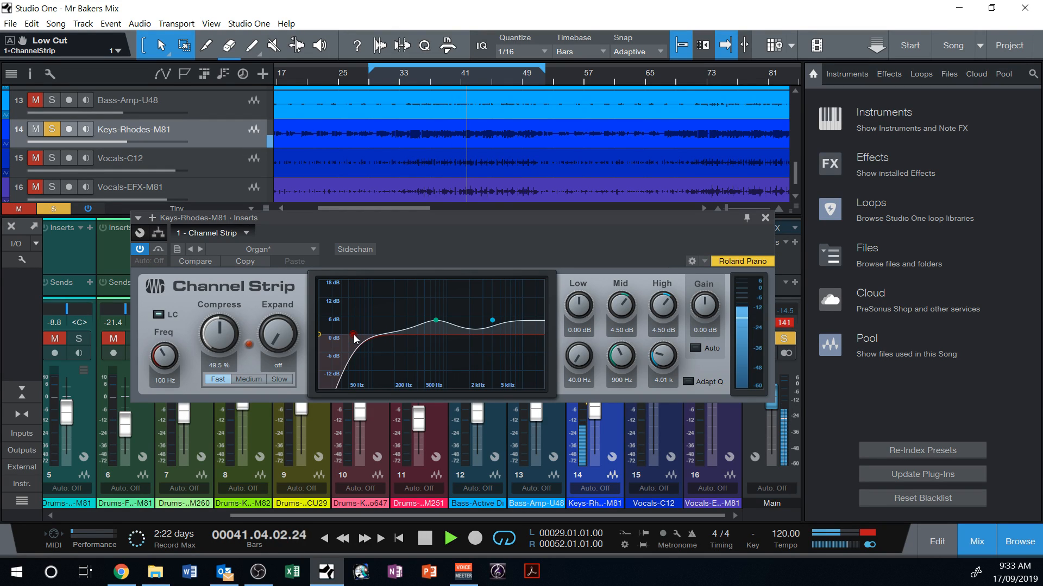
click(354, 335)
drag(436, 320, 403, 323)
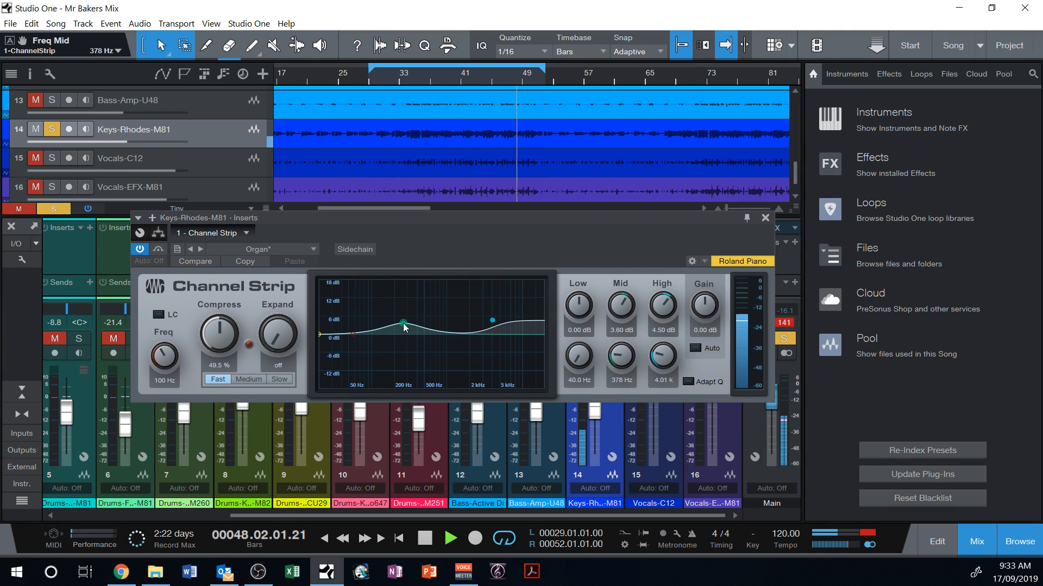
mouse_move(492, 320)
mouse_down()
mouse_move(476, 296)
mouse_move(492, 365)
mouse_move(493, 330)
mouse_up()
click(765, 218)
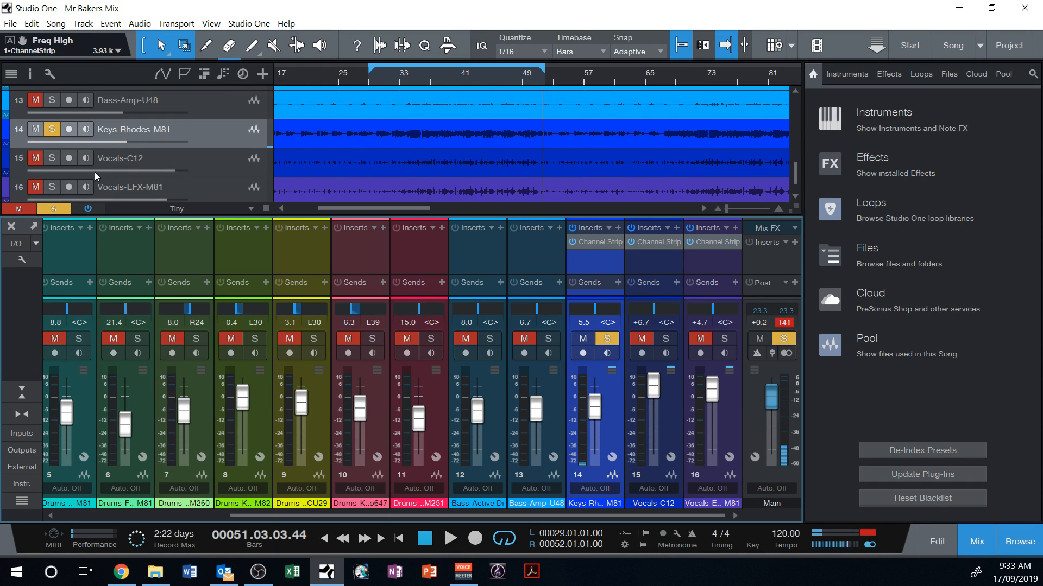
- Mute Keys-Rhodes-M81, solo Bass-Amp-U48 and play it from about bar 32
click(36, 130)
scroll(175, 175, up, 2)
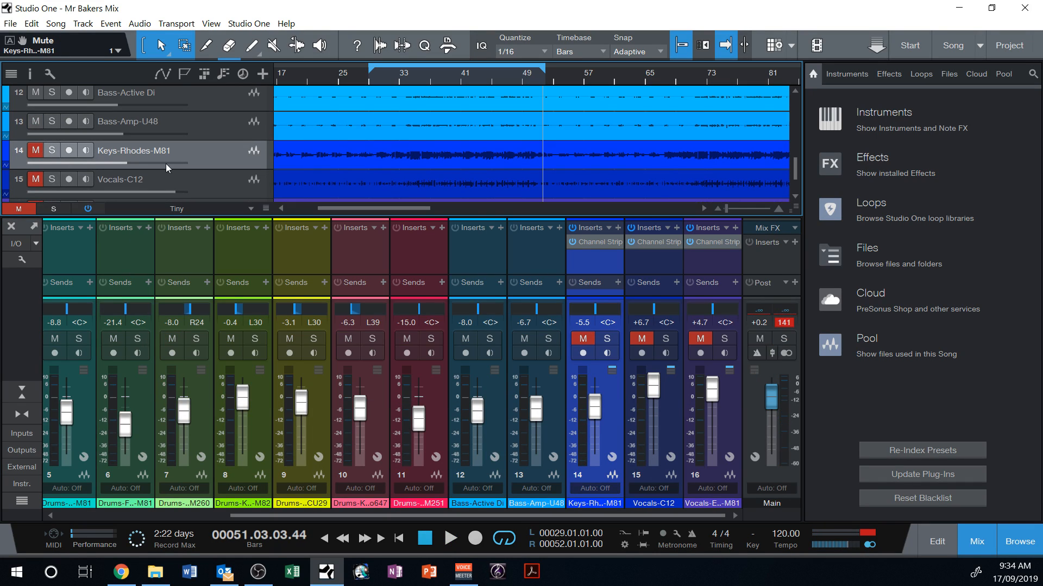
click(244, 124)
click(53, 122)
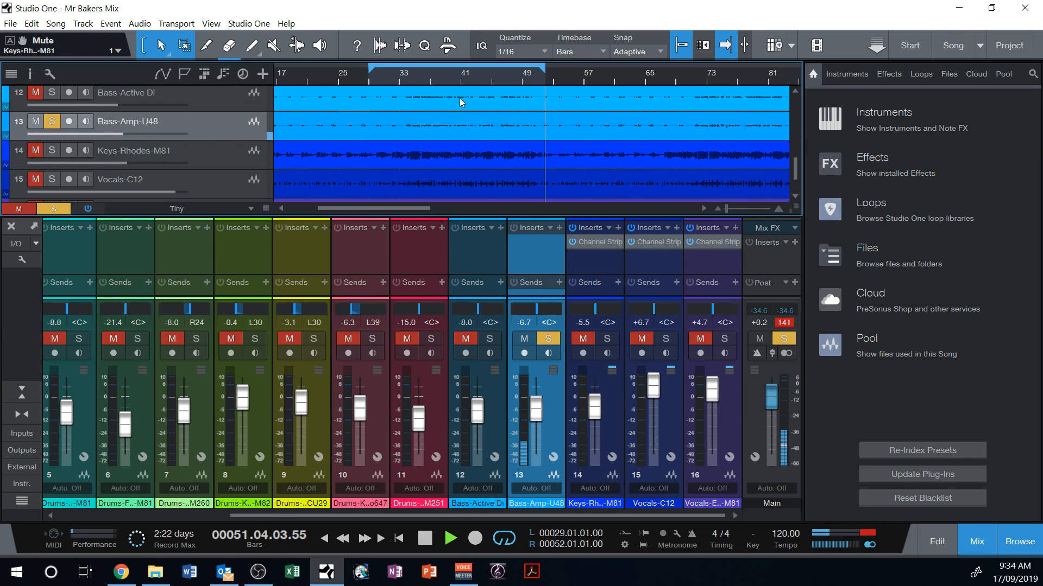
click(390, 79)
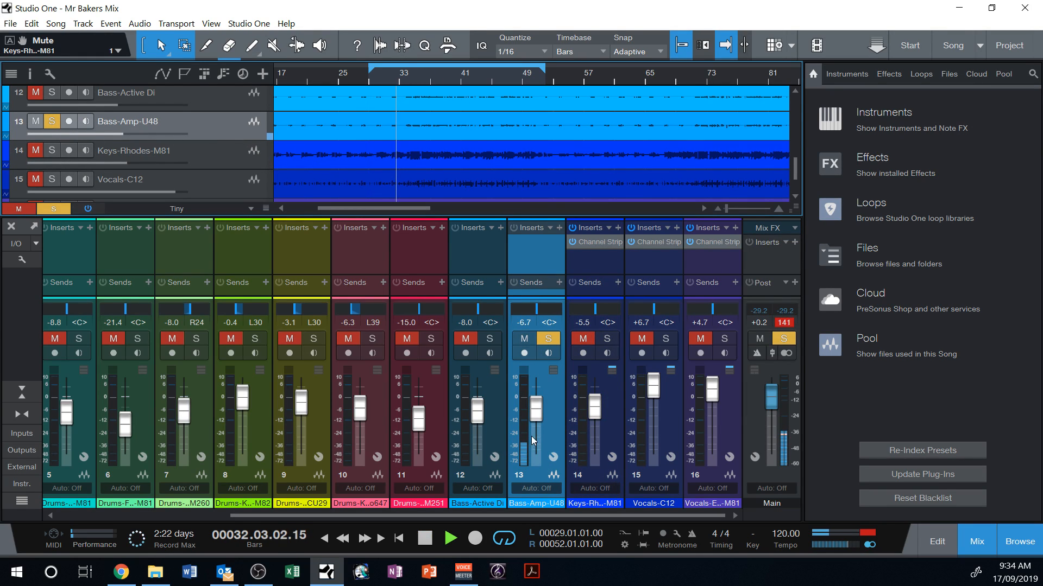
- Raise the Bass-Amp-U48 fader to -0.2 dB and insert a Channel Strip on its channel
drag(536, 410, 537, 399)
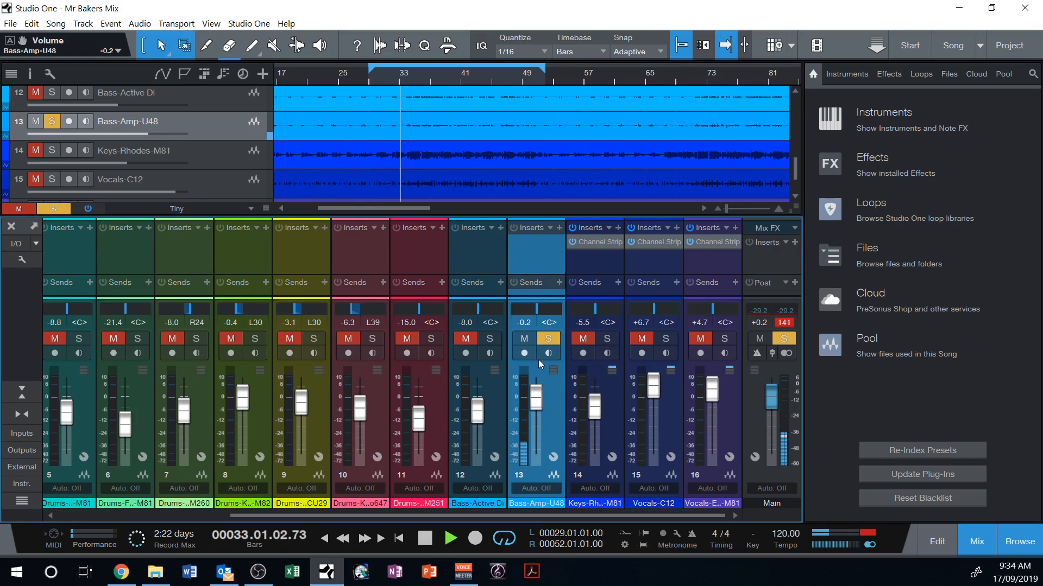
click(556, 229)
click(647, 436)
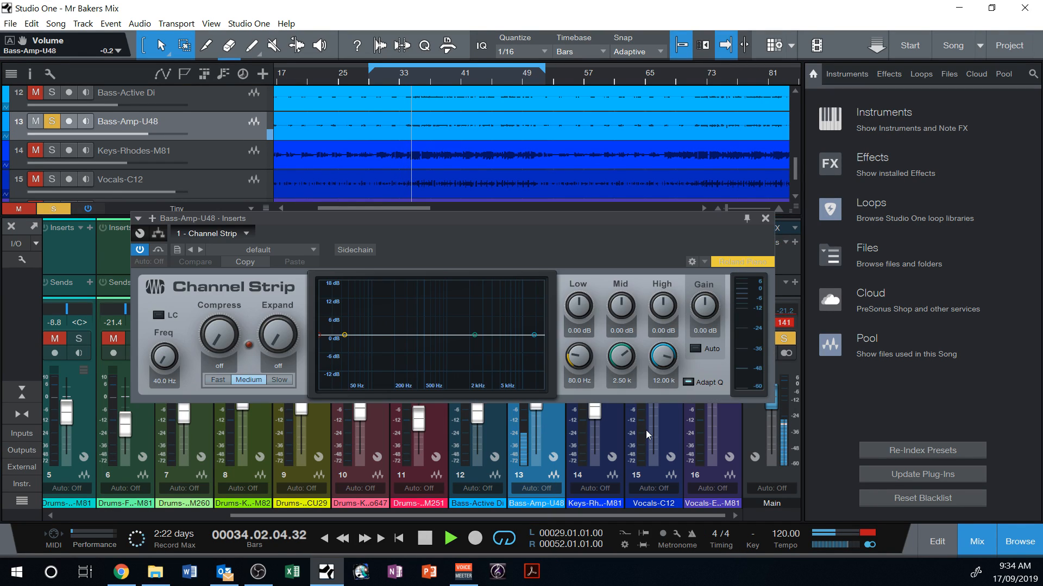
- Audition the Bass Round, Bass warm and Bassline instrument presets in the Bass-Amp-U48 Channel Strip
click(282, 251)
click(274, 297)
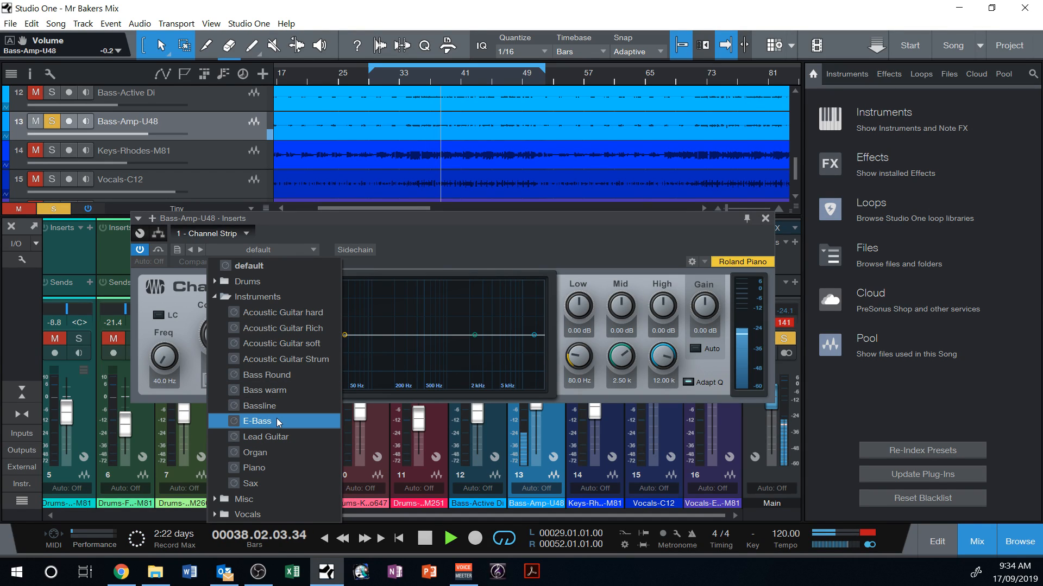
click(282, 377)
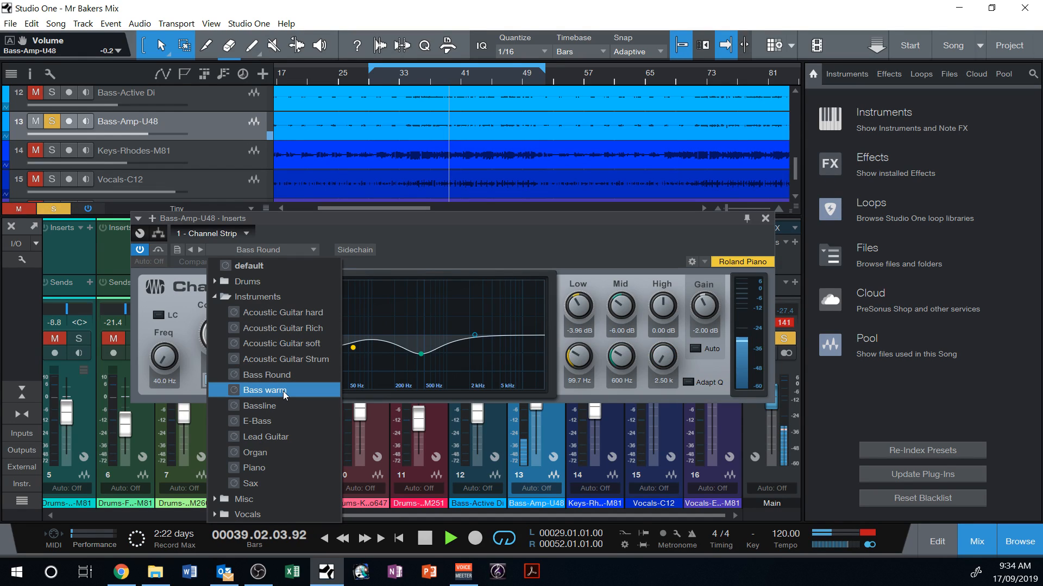
click(283, 390)
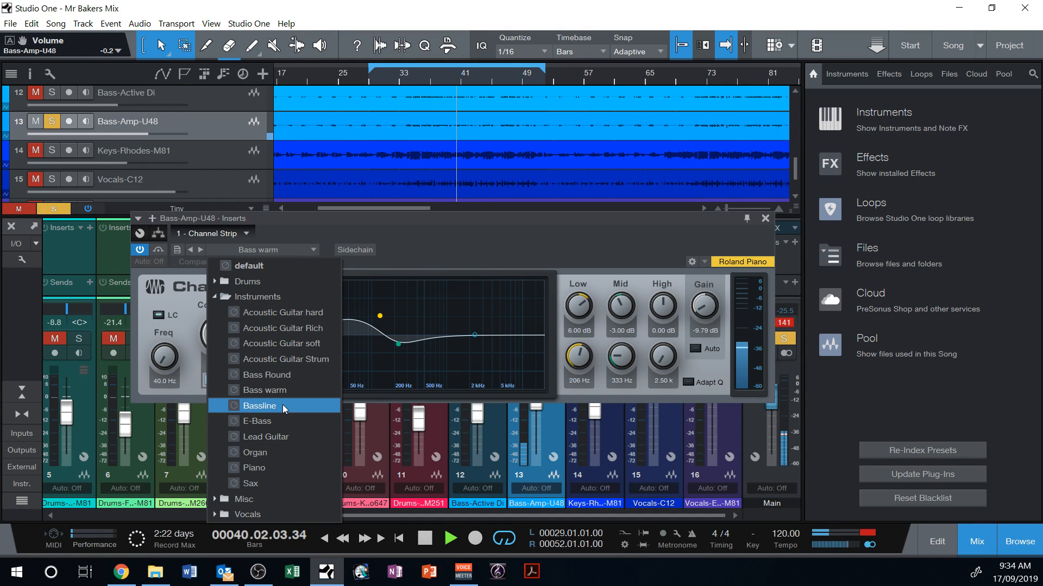
click(282, 405)
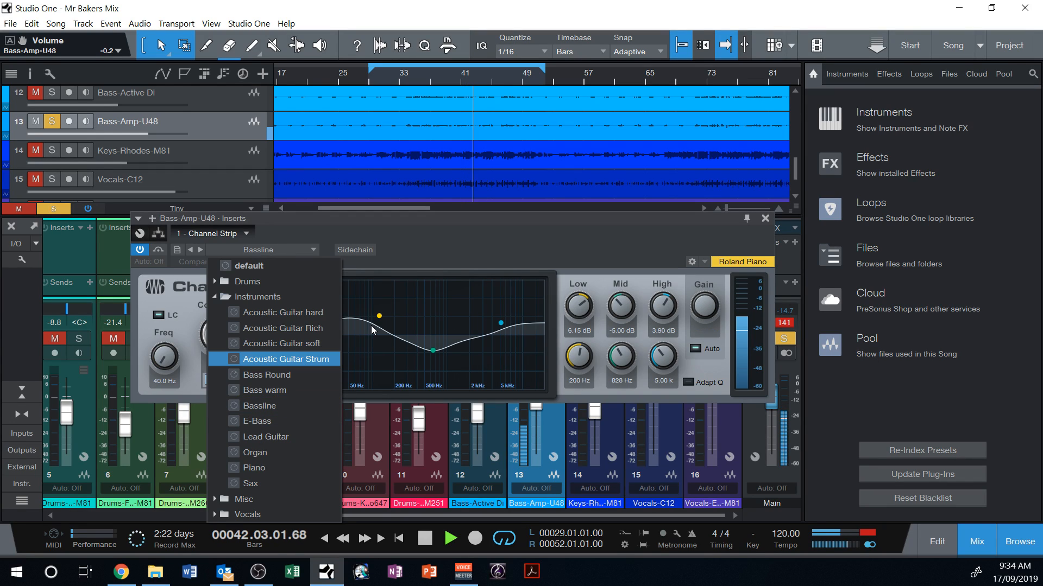
- Move the Channel Strip window clear of the faders, try Bass-Amp-U48 at about +7 dB, and return it to -0.2 dB
drag(490, 214, 482, 152)
drag(540, 406, 539, 393)
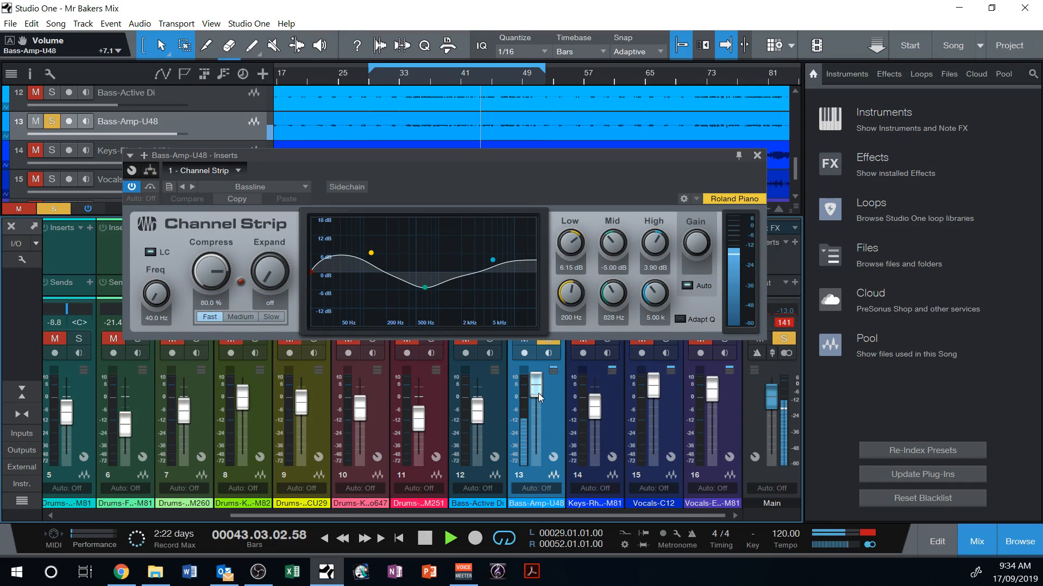
click(277, 186)
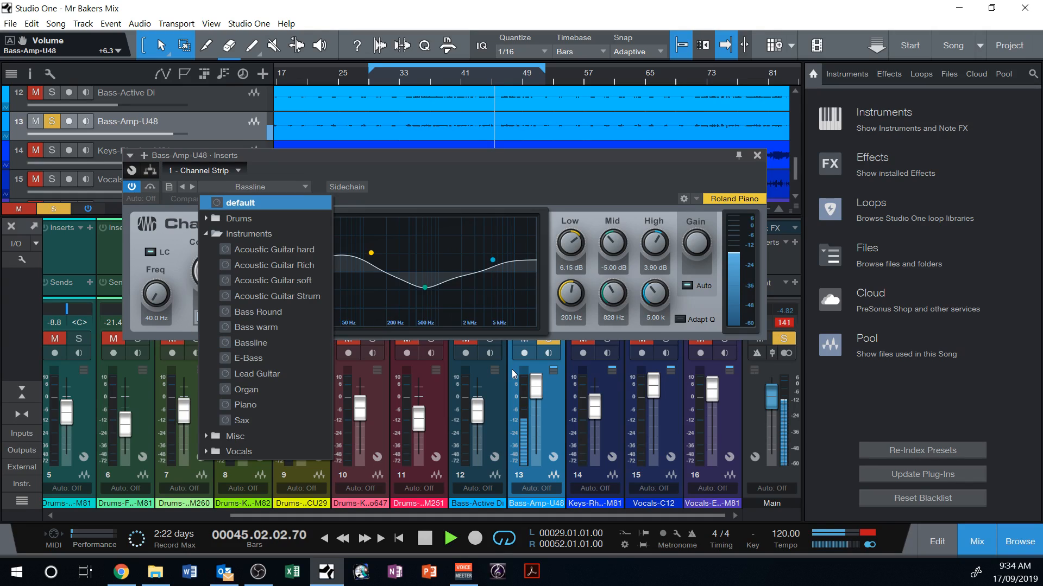
click(537, 392)
drag(537, 392, 535, 405)
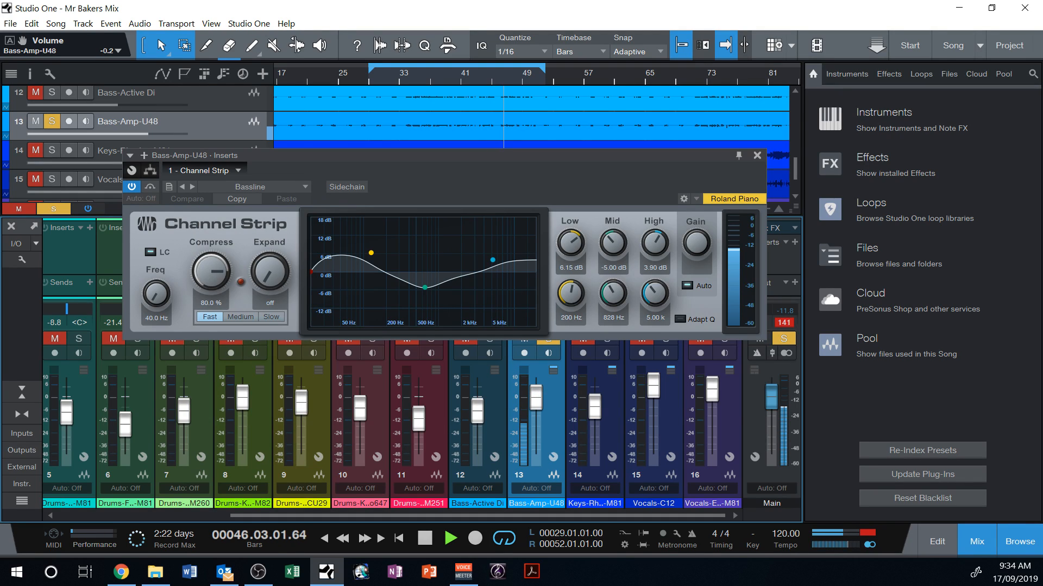
- Compare the Bass warm preset with Bass Round on Bass-Amp-U48, keep Bass Round and close the Channel Strip
key(alt+Tab)
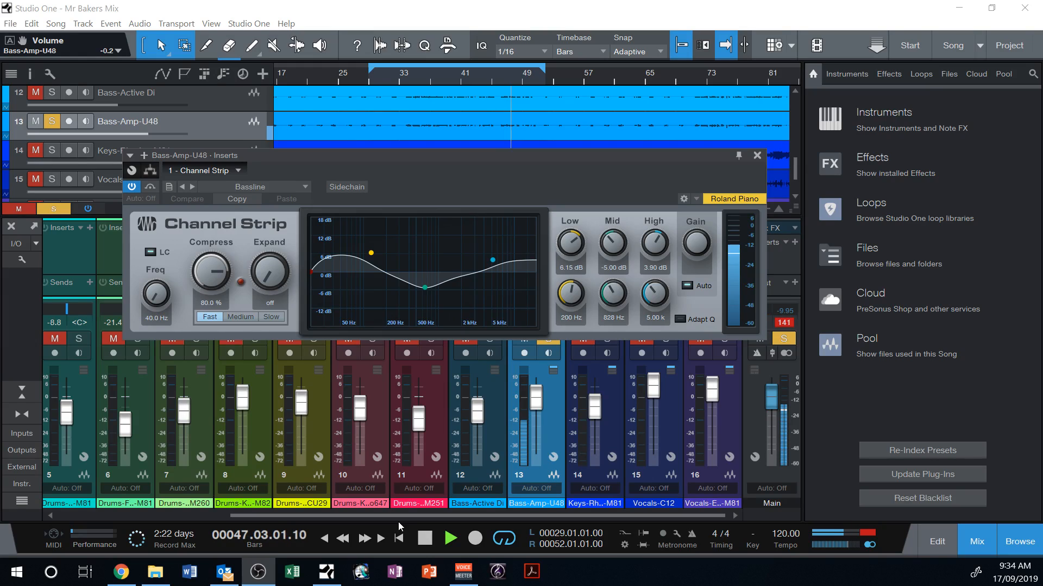
click(353, 171)
click(302, 187)
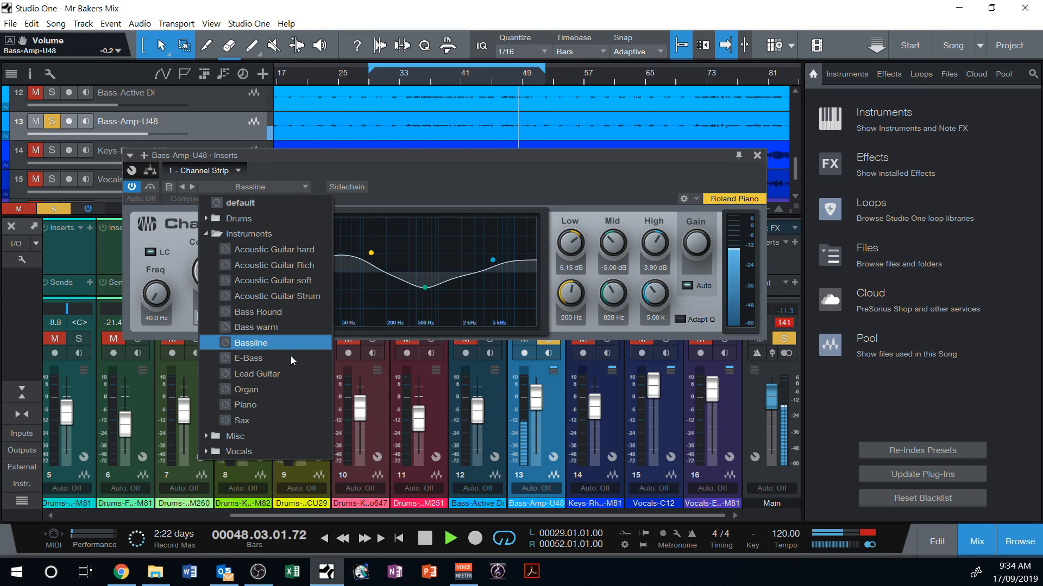
click(284, 328)
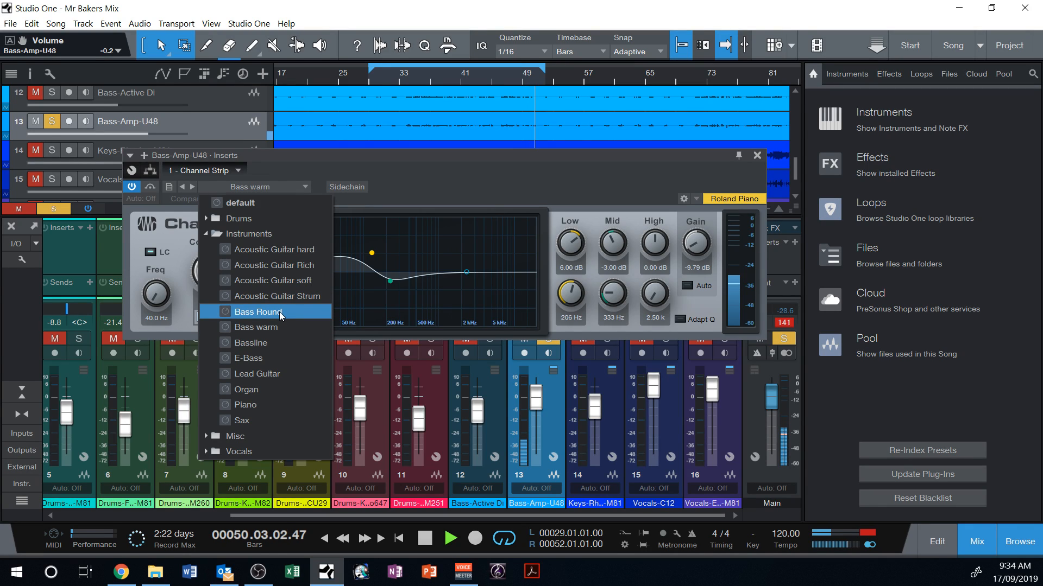
click(282, 311)
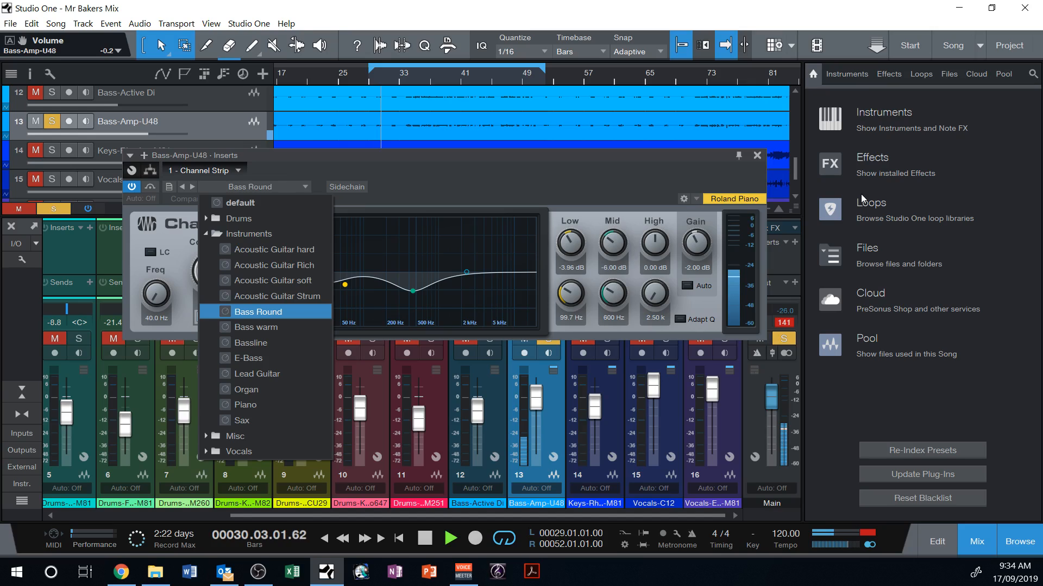
click(679, 172)
click(756, 156)
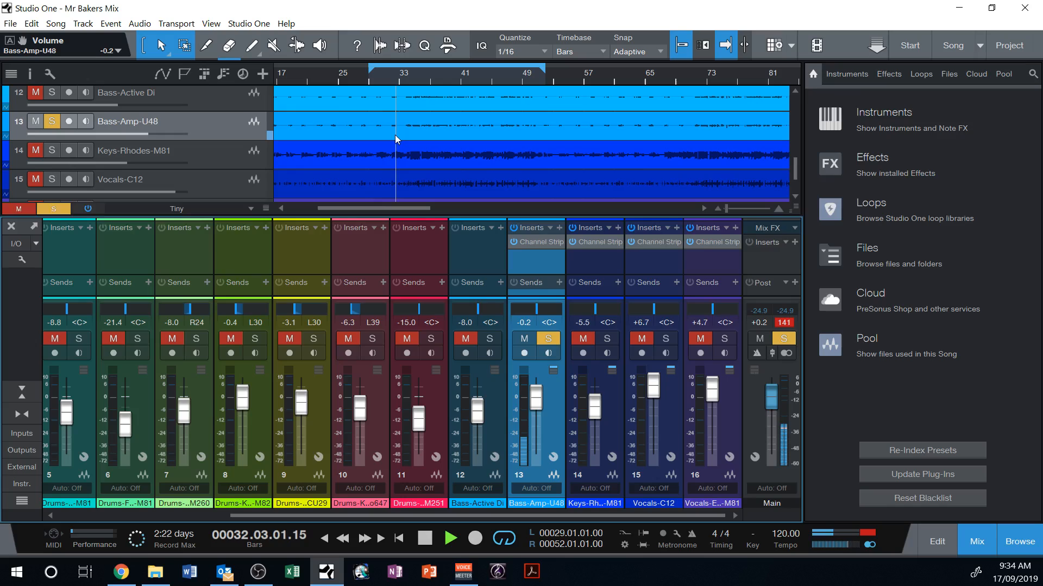
- Raise the clip gain of the Bass-Amp-U48 event, and finish by muting the track and stopping playback
scroll(485, 197, up, 2)
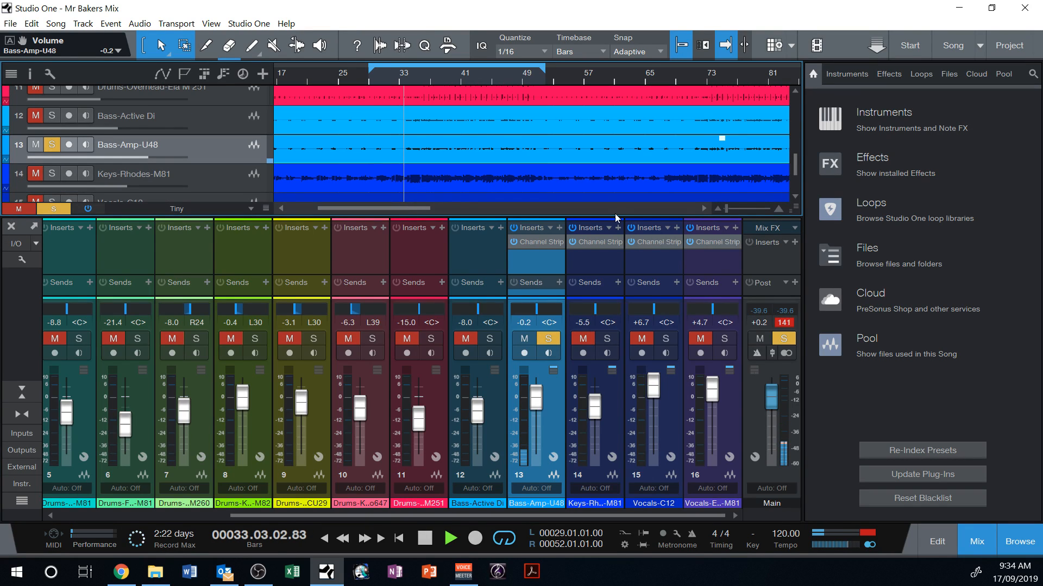
click(718, 207)
click(718, 207)
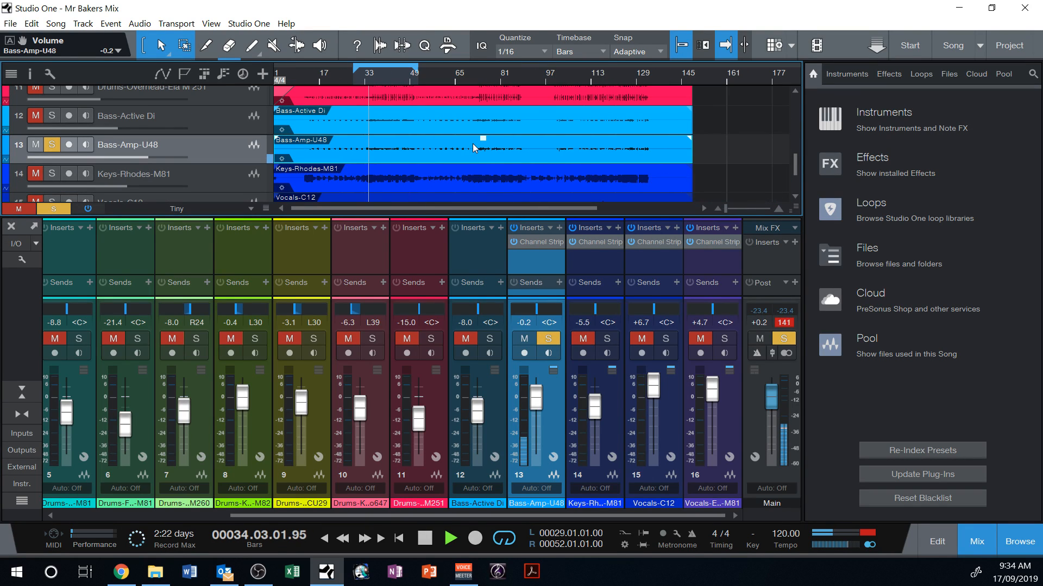
drag(483, 139, 484, 134)
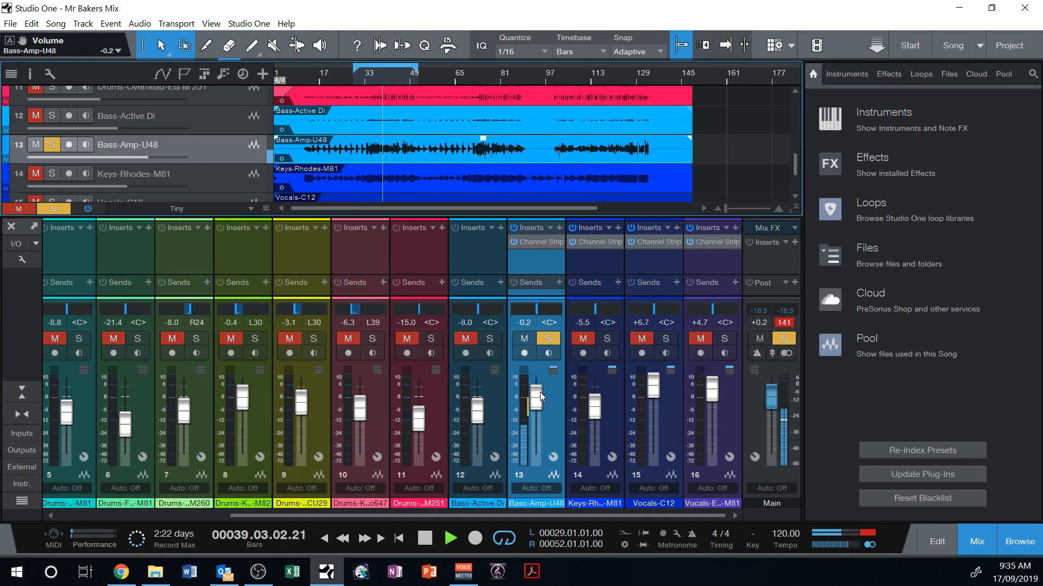
click(36, 145)
key(space)
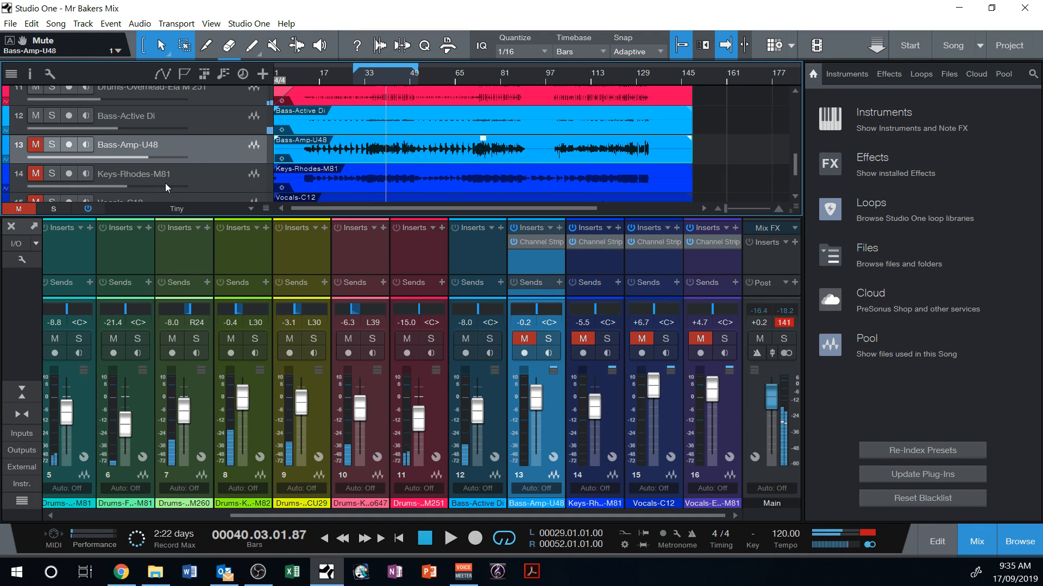
- Solo the Drums-Rack-M81 track and play it back with the timeline zoomed in on its waveform
scroll(178, 157, up, 2)
scroll(177, 154, up, 3)
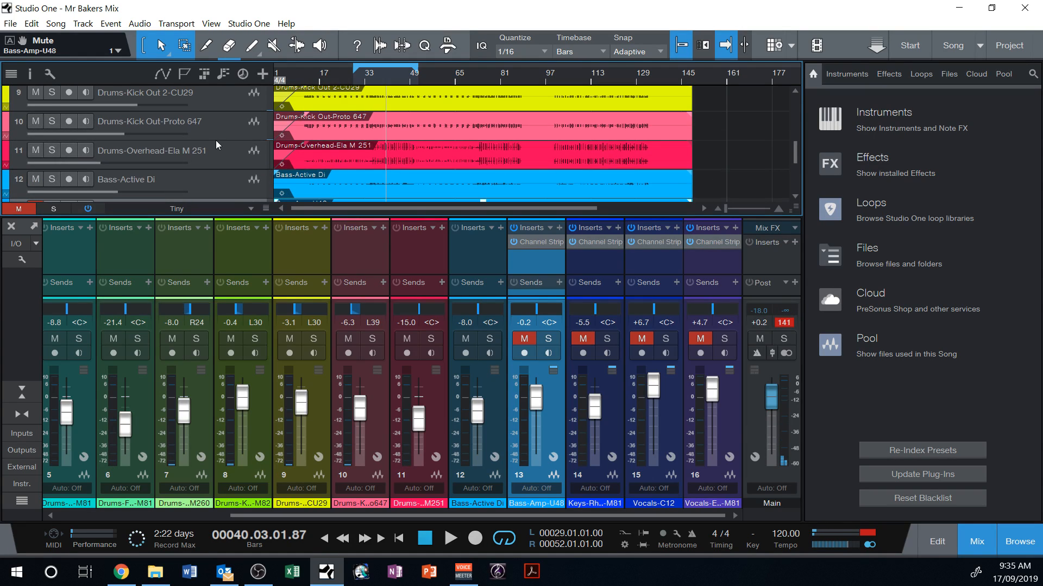
scroll(204, 141, up, 2)
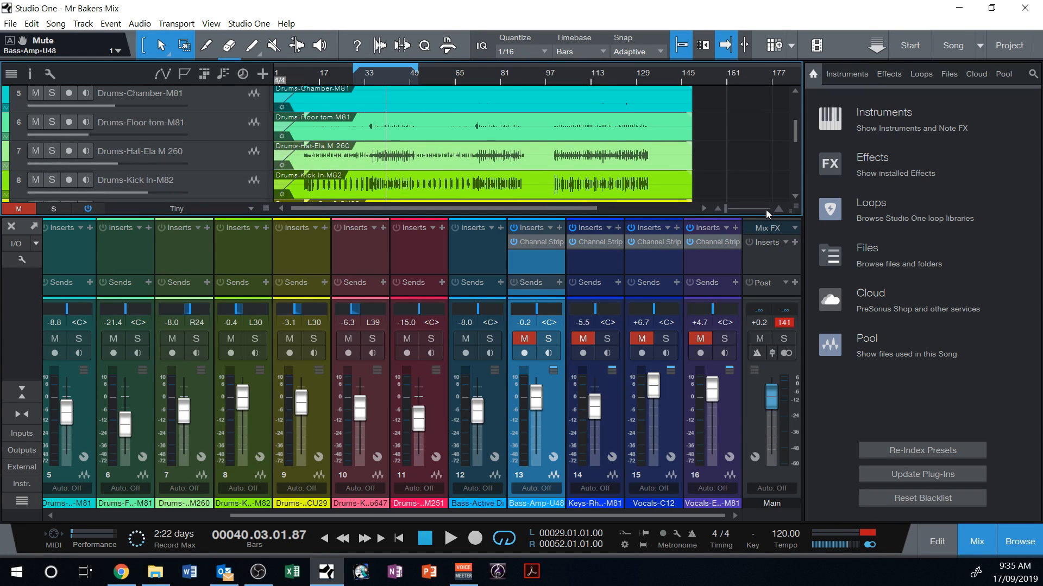
click(718, 210)
scroll(84, 116, up, 4)
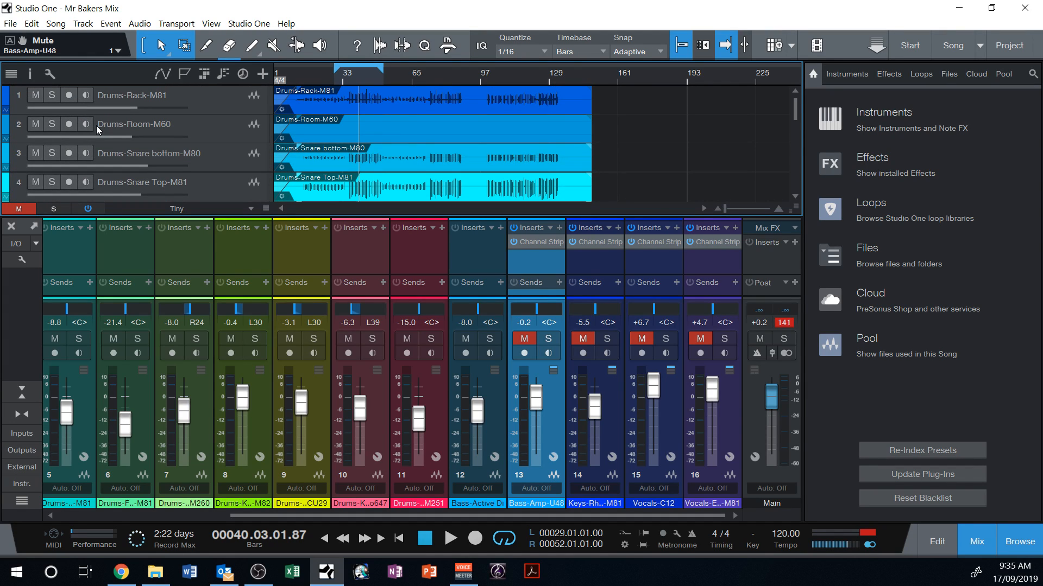
click(95, 99)
click(58, 97)
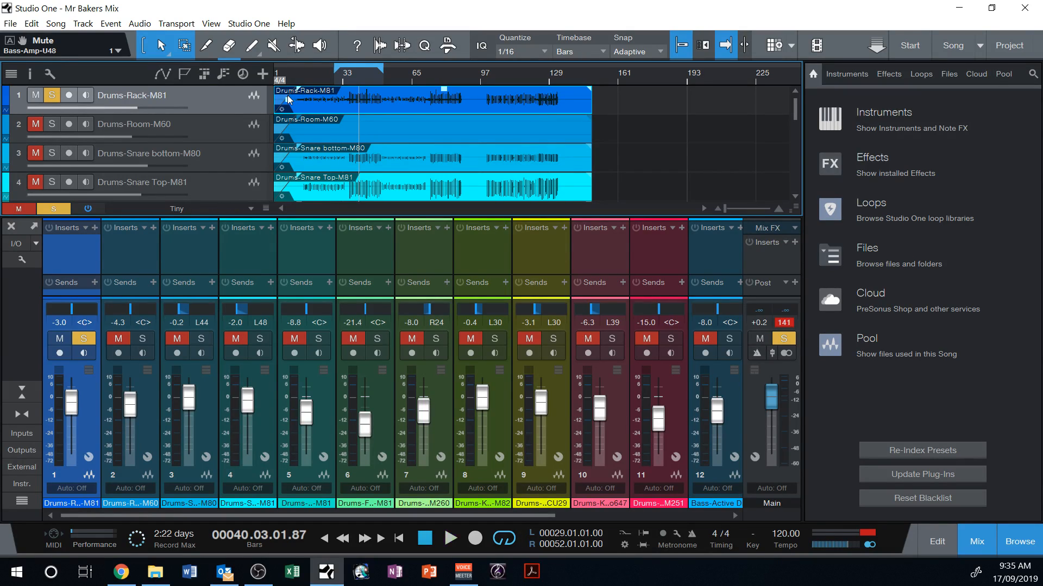
key(space)
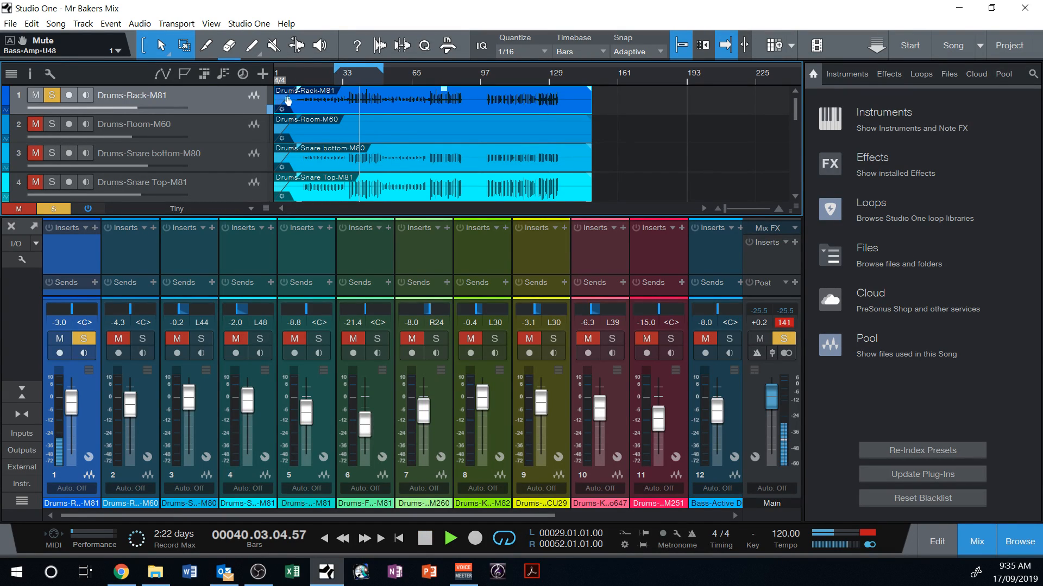
click(779, 209)
click(779, 210)
click(779, 209)
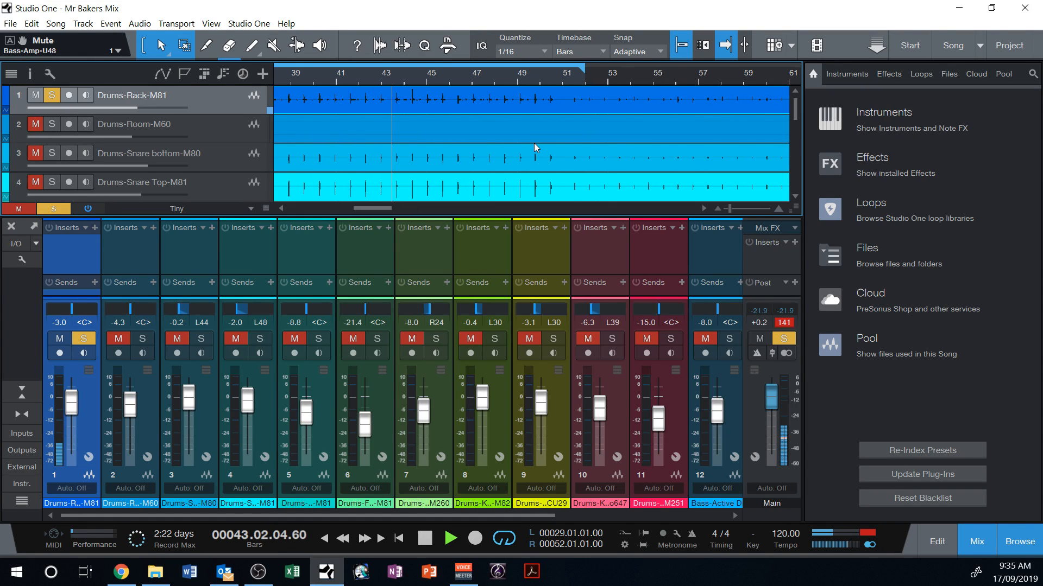
- Add the Drums-Snare bottom-M80 and Drums-Snare Top-M81 tracks to the solo
scroll(126, 124, down, 1)
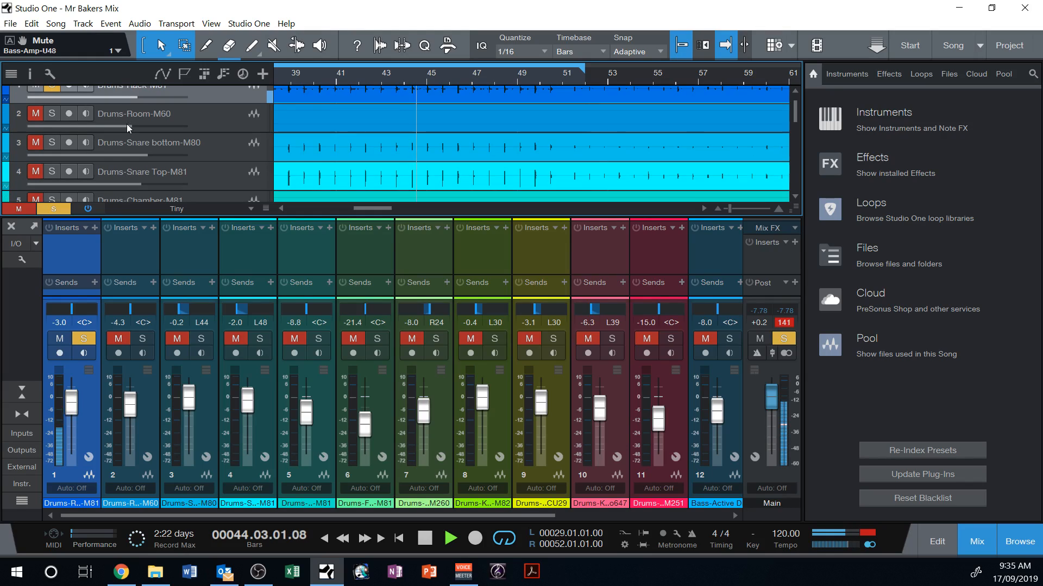
click(52, 143)
click(52, 172)
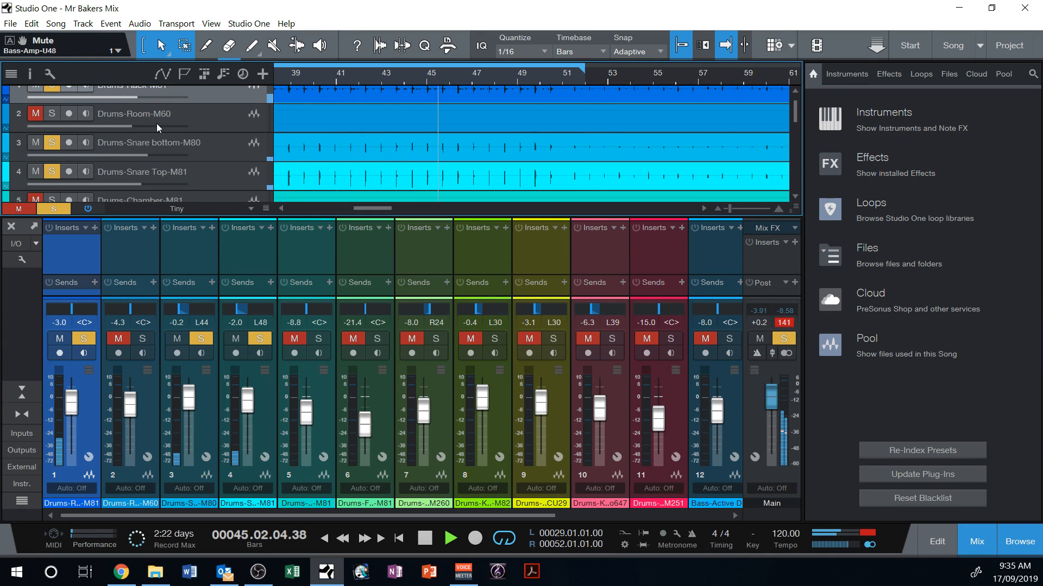
- Switch Drums-Rack-M81 between muted and soloed to compare the snare tracks with and without it
scroll(157, 123, up, 1)
click(36, 95)
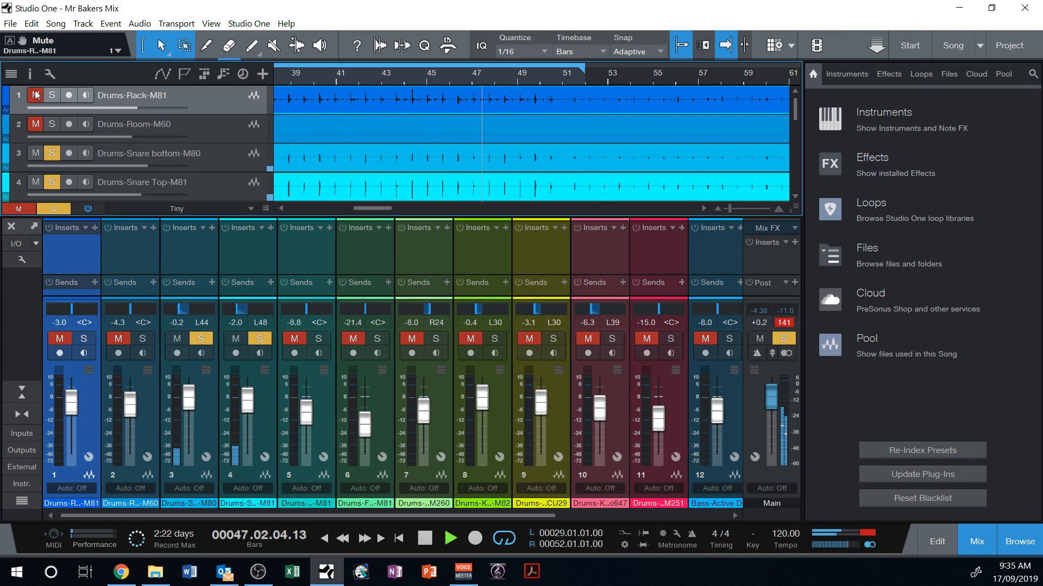
click(36, 95)
click(51, 96)
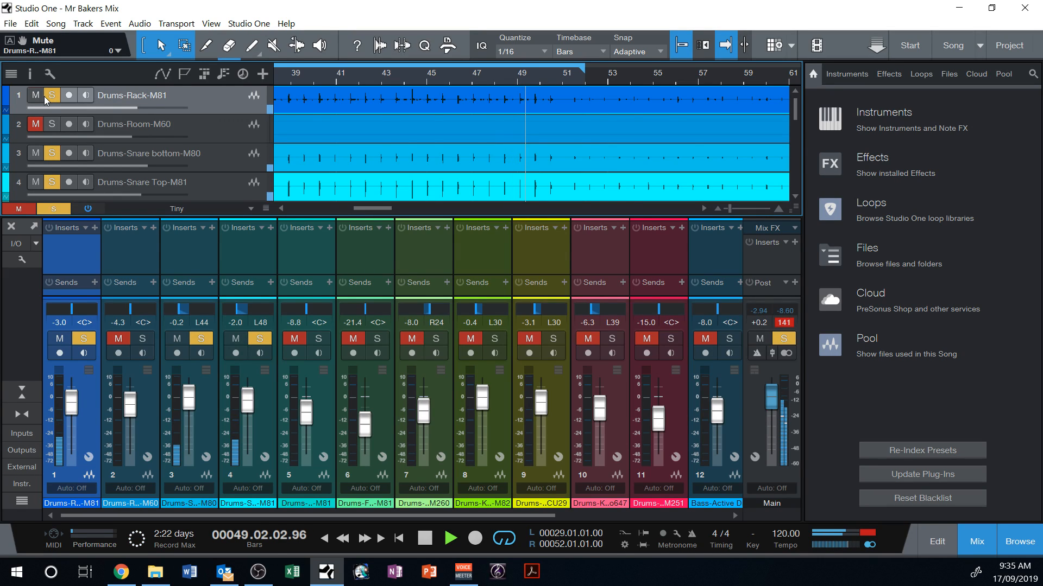
click(43, 97)
click(57, 97)
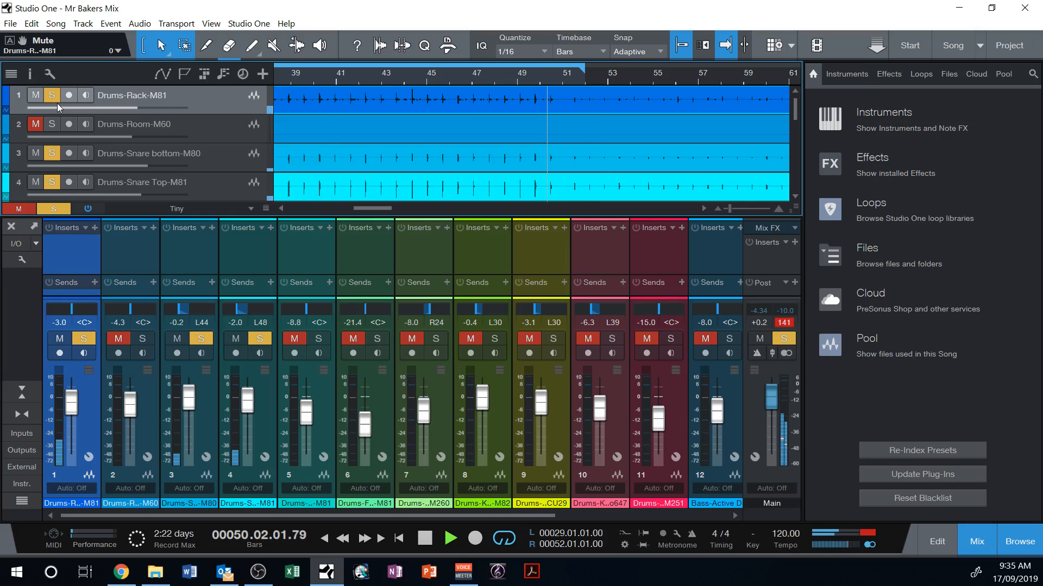
- Play the soloed rack and snare tracks from around bar 39, and again from bar 124 near the song's end
click(304, 76)
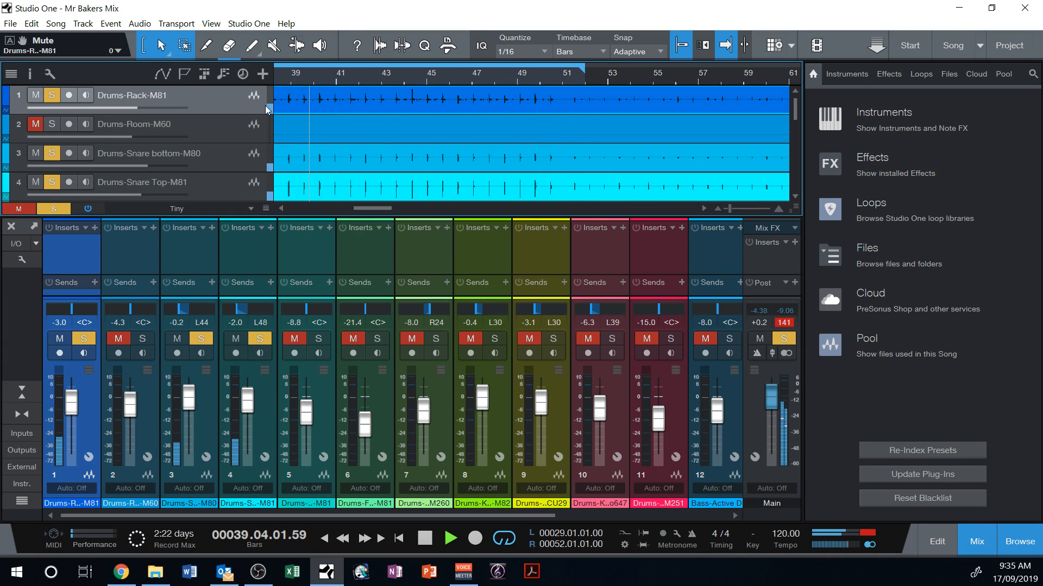
key(space)
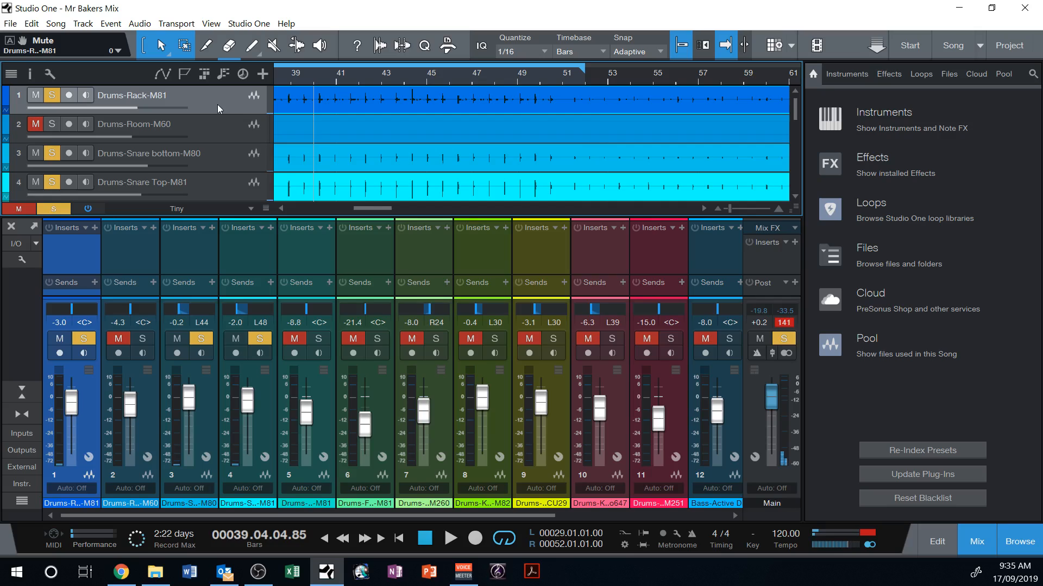
click(718, 210)
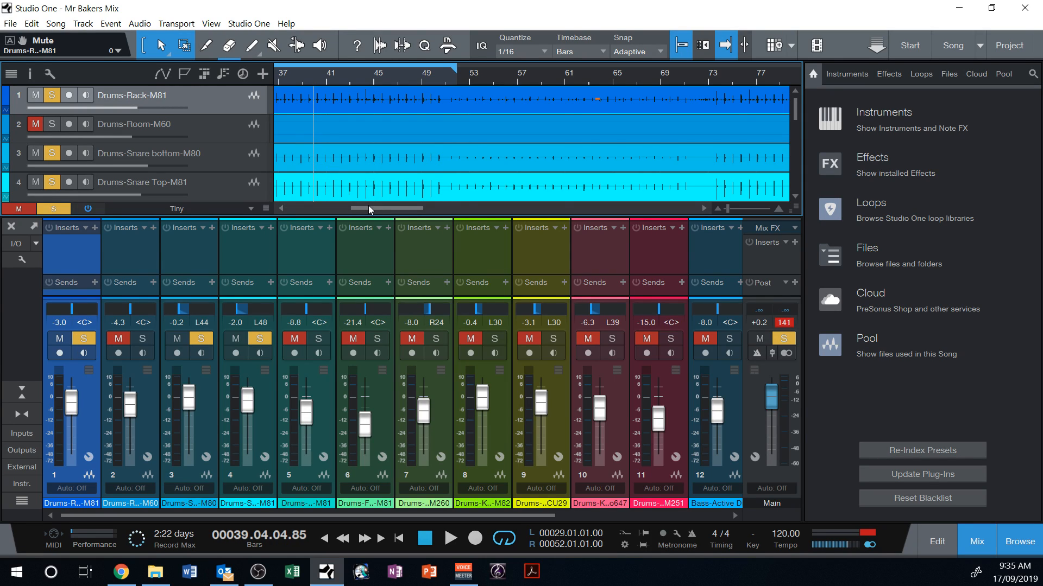
drag(387, 210, 502, 169)
click(484, 74)
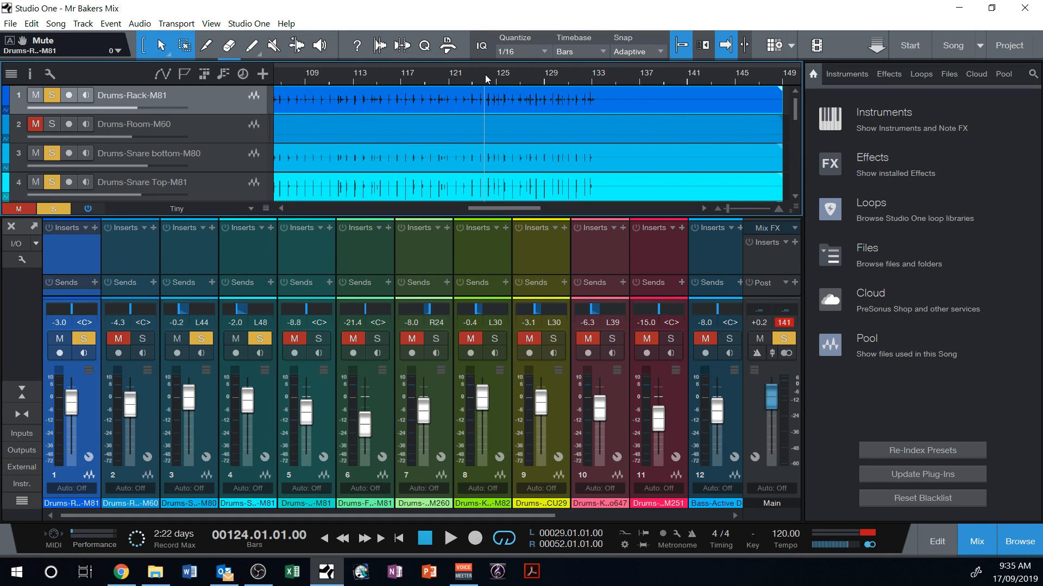
key(space)
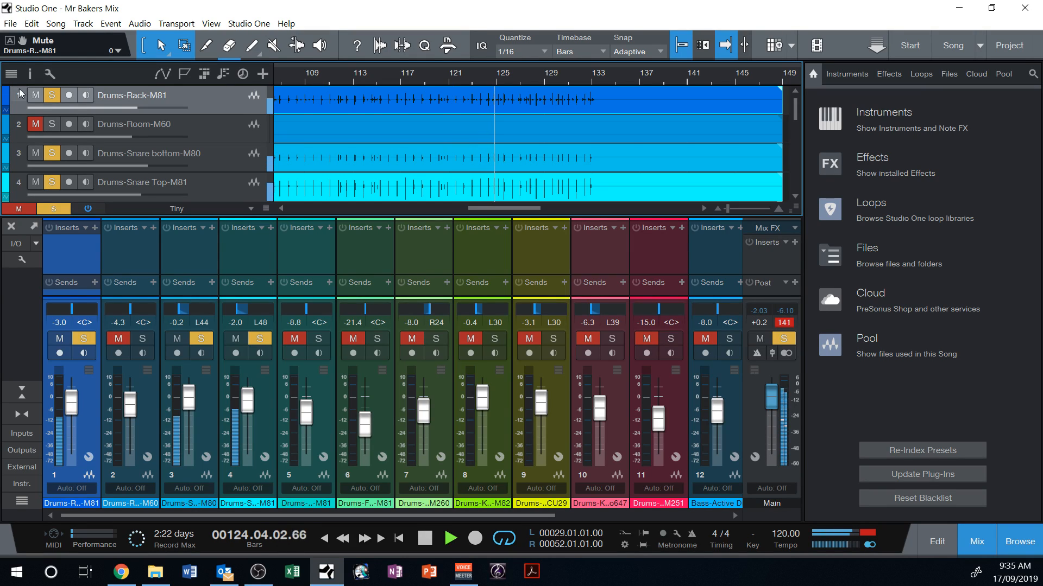
- Compare the snares with and without Drums-Rack-M81, and finish with that track muted and playback stopped
click(50, 98)
click(38, 97)
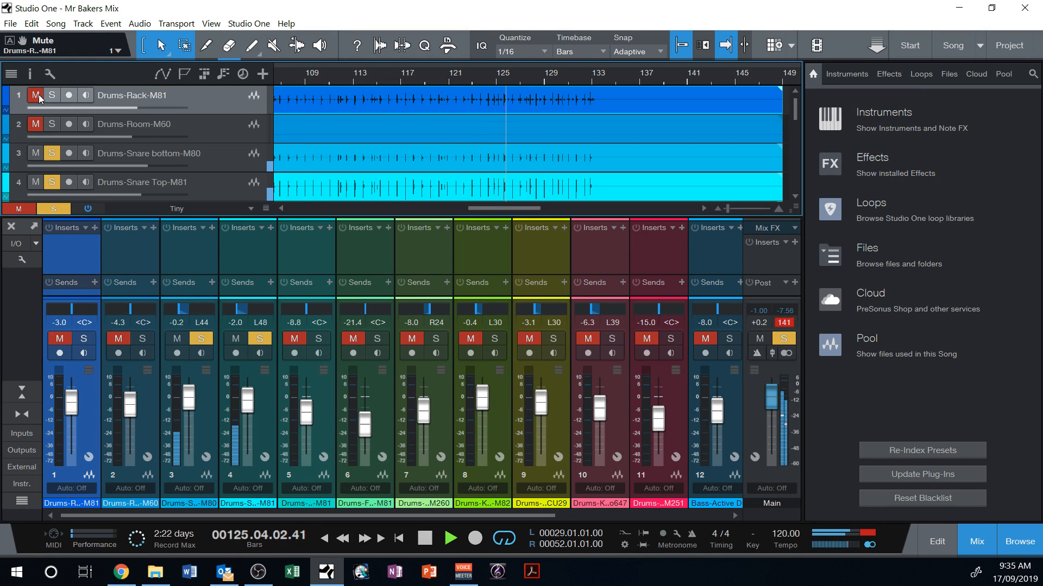
click(37, 95)
click(51, 96)
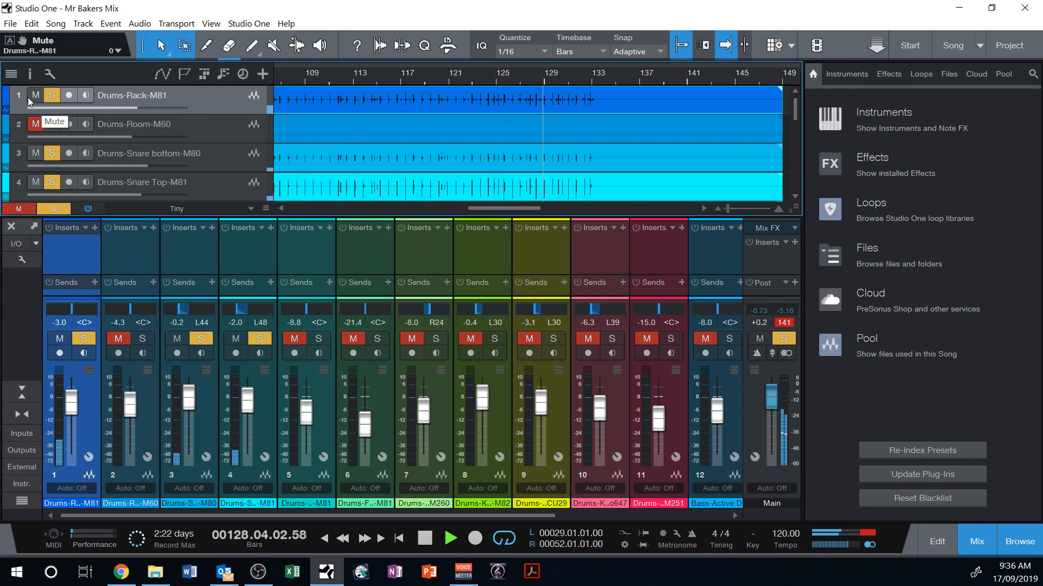
click(34, 98)
key(space)
- Return to the start of the song with the playhead at bar 14, and remove the Drums-Snare bottom-M80 track
drag(517, 209, 278, 229)
click(433, 120)
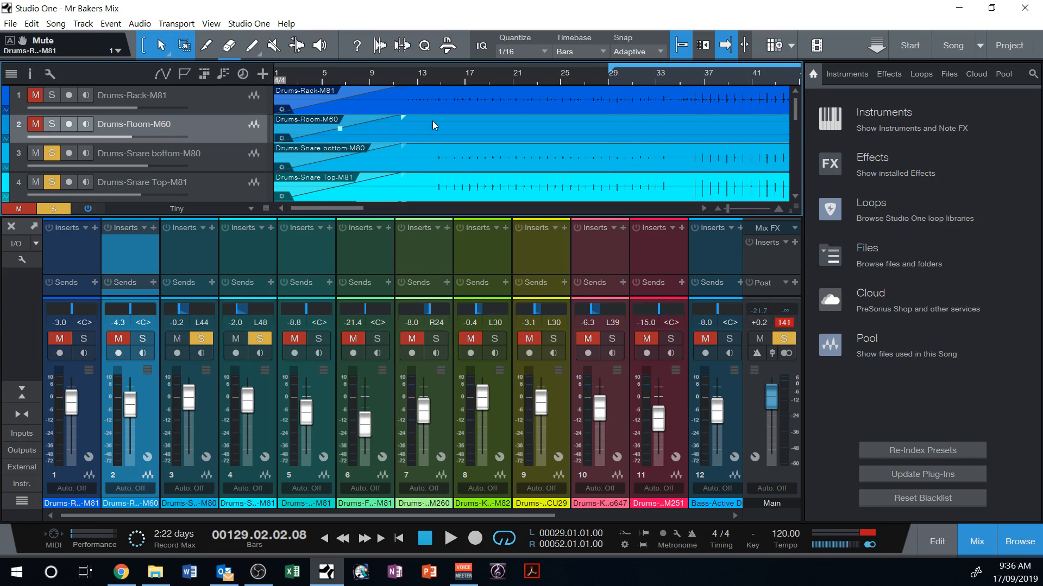
click(432, 71)
scroll(190, 144, down, 1)
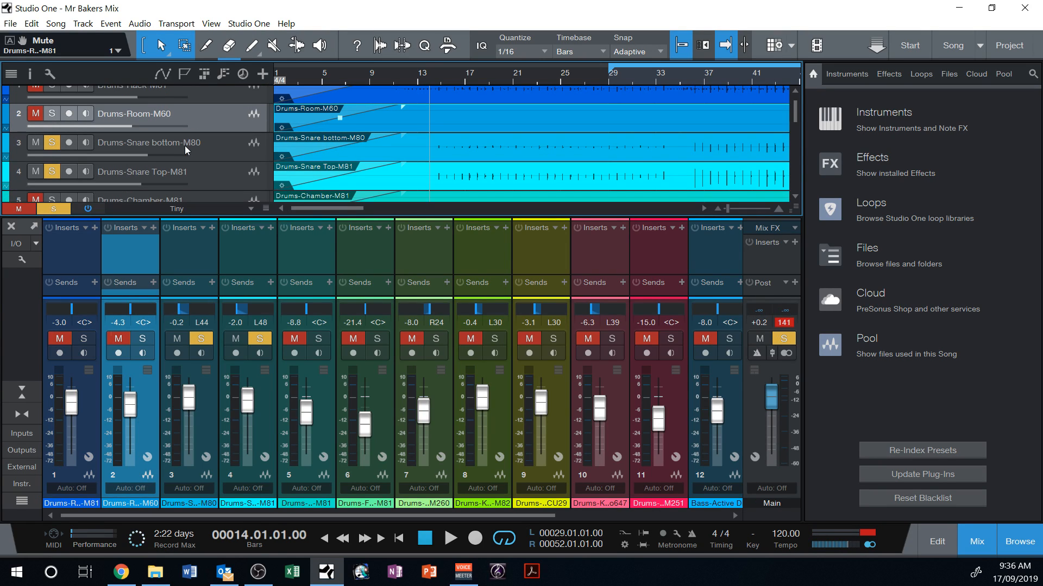
click(229, 161)
click(117, 138)
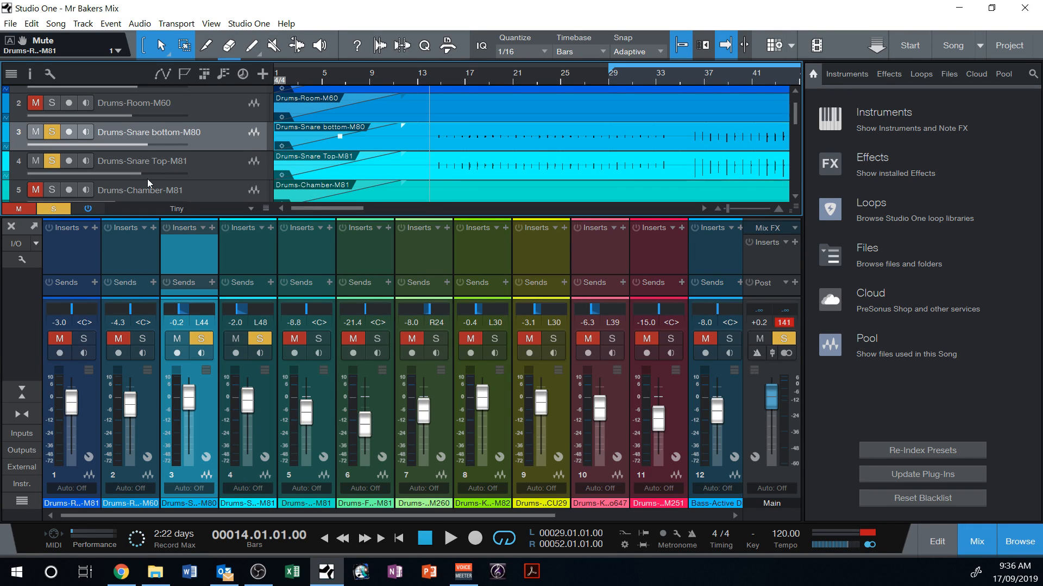
click(202, 165)
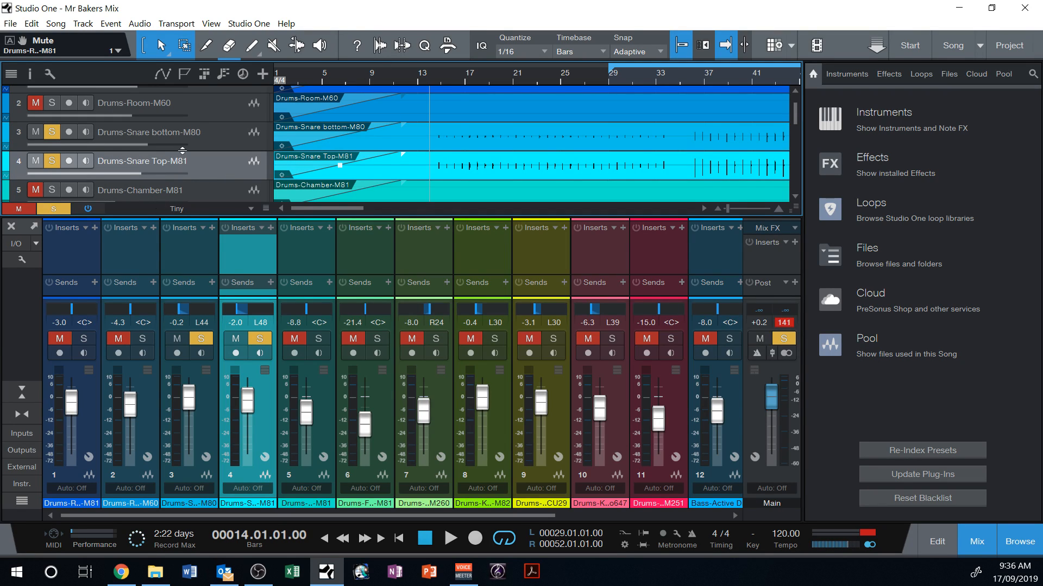
click(233, 139)
right_click(234, 138)
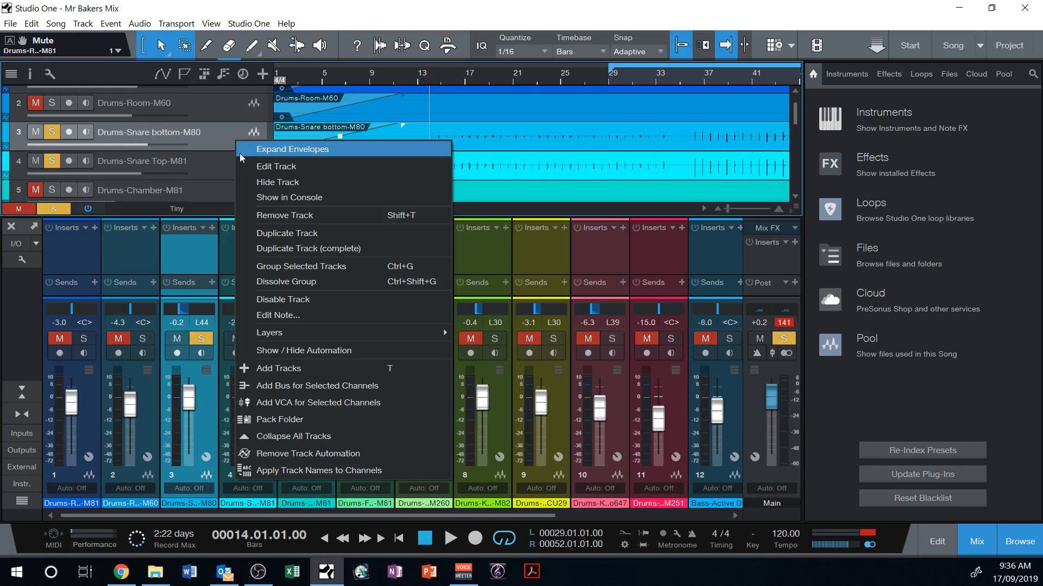
click(305, 217)
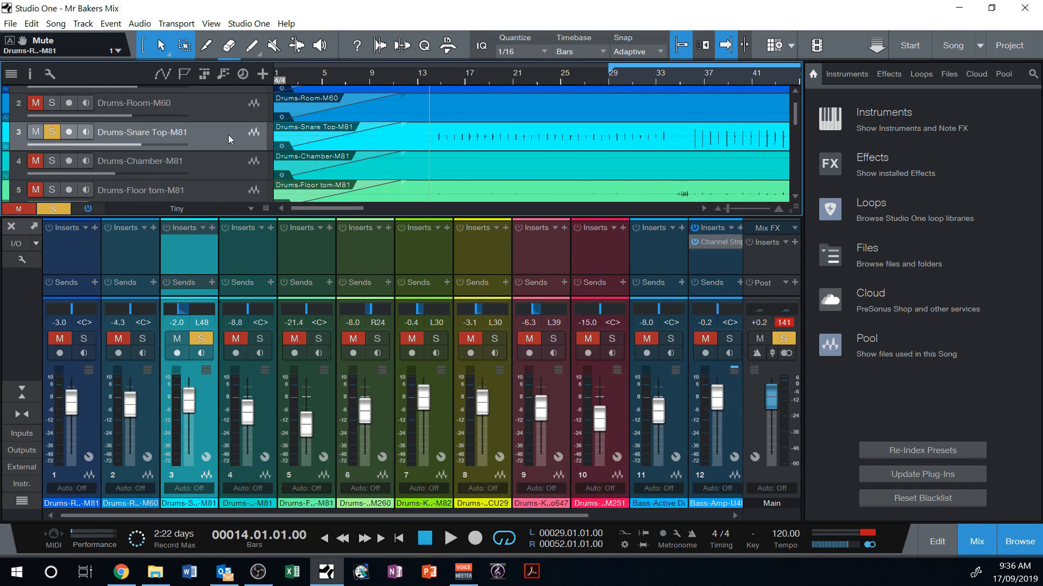
- Play the soloed Drums-Snare Top-M81 track from bar 16, and again from around bar 37
click(456, 72)
key(space)
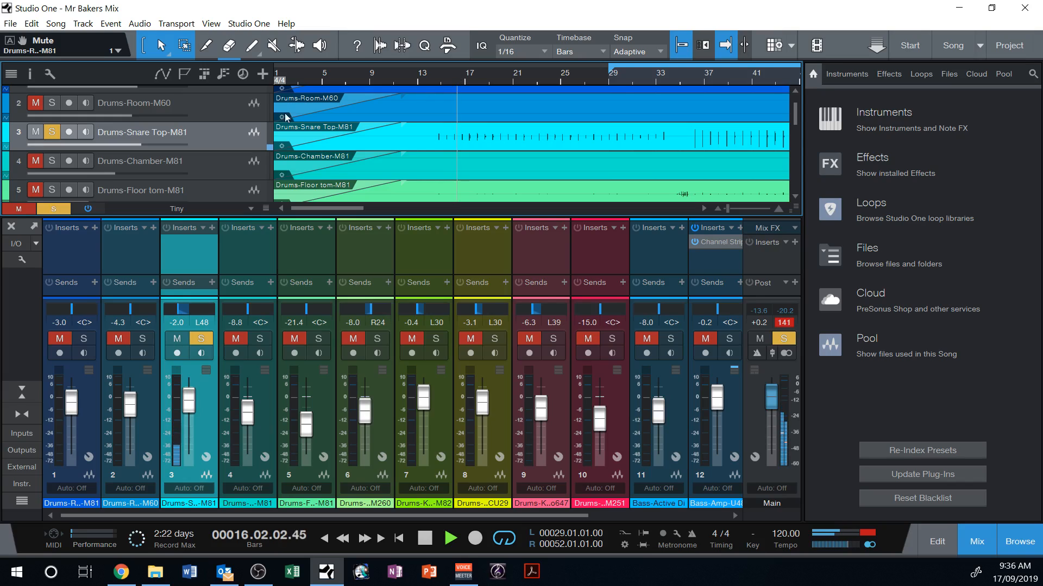
mouse_move(131, 147)
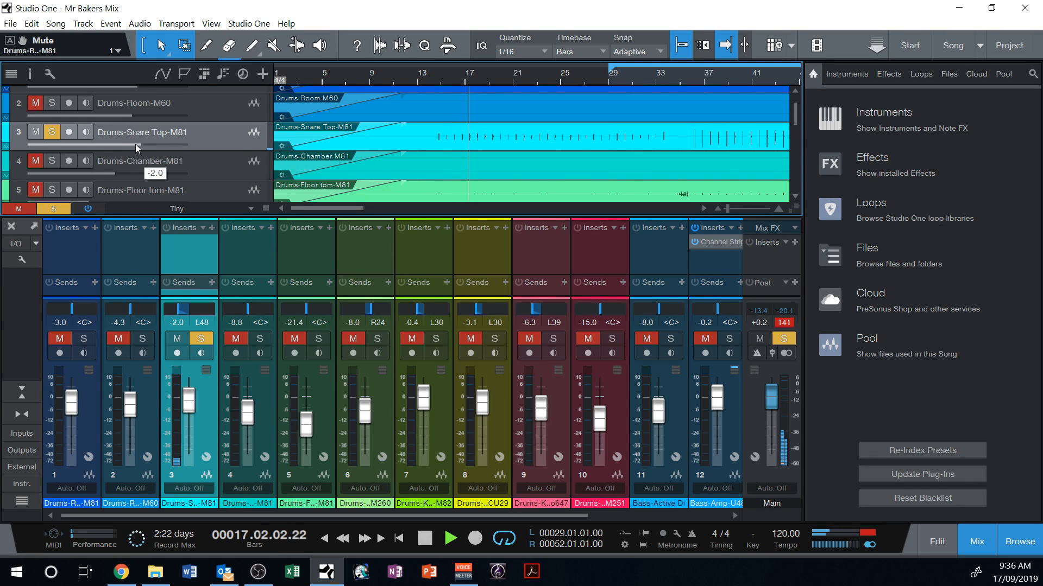
drag(314, 209, 367, 211)
click(336, 76)
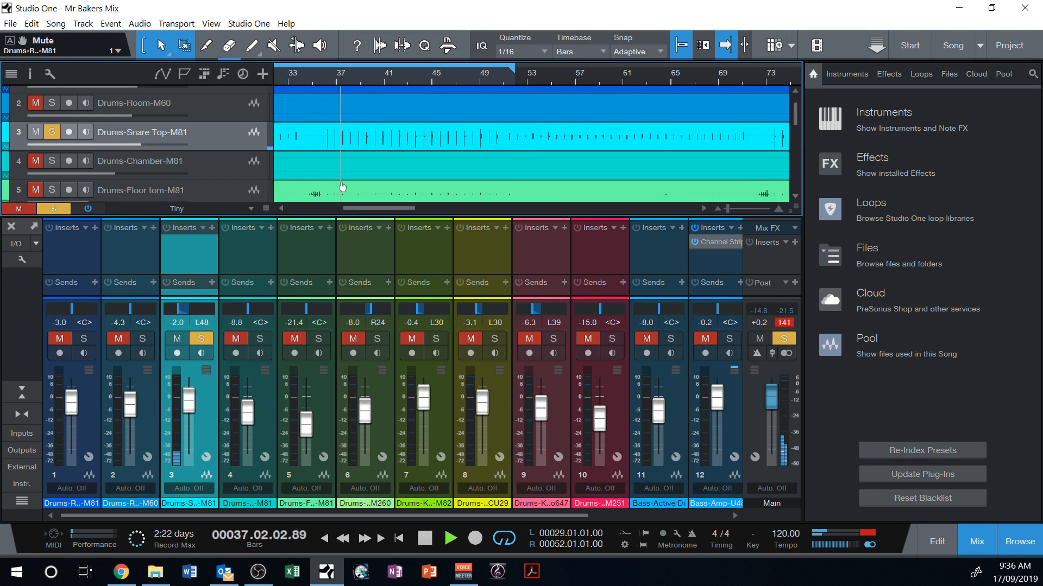
- Insert a Channel Strip on Drums-Snare Top-M81 and open its Drums presets during playback
click(211, 228)
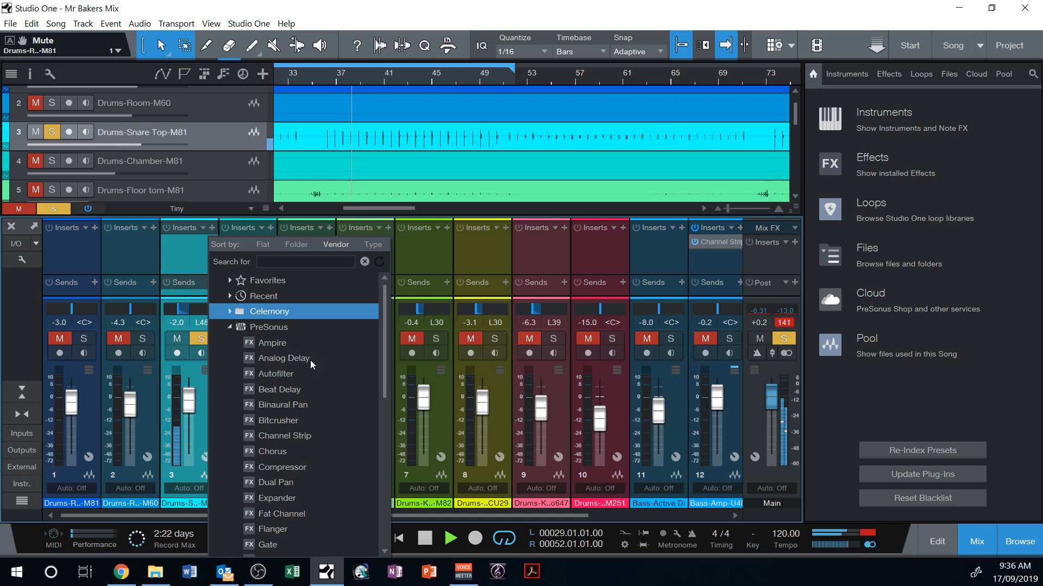
click(284, 435)
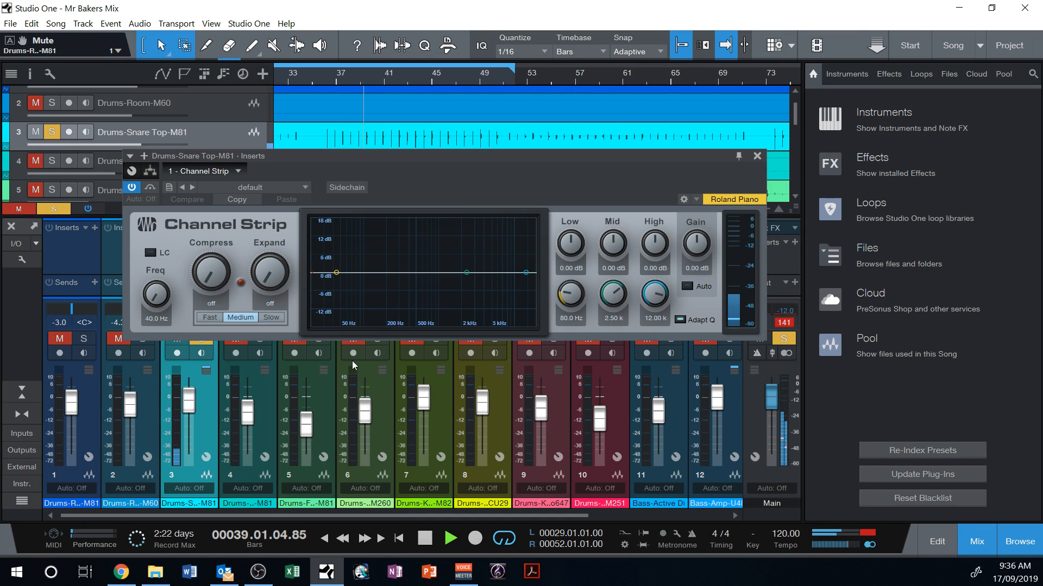
click(260, 187)
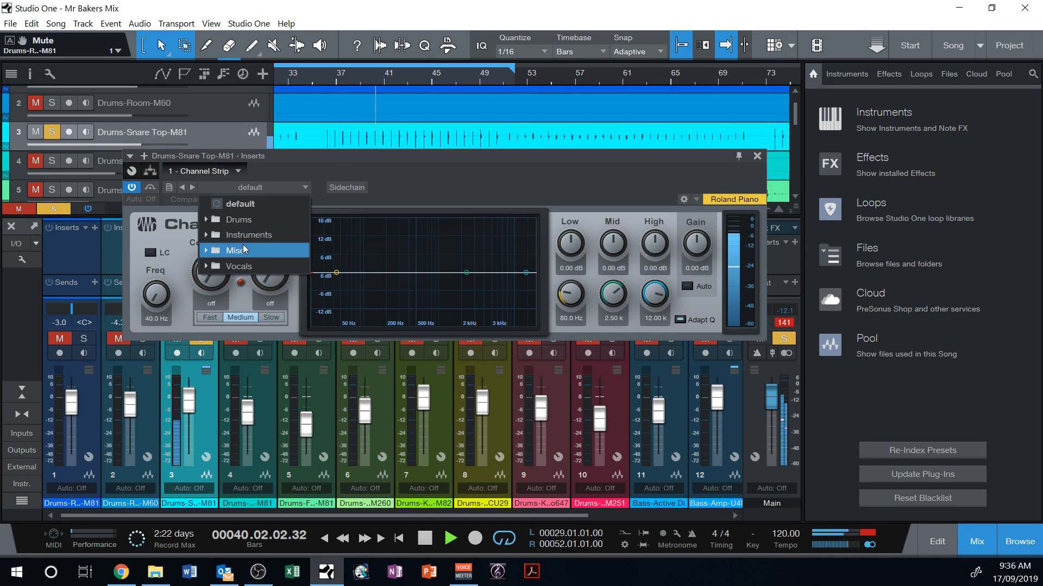
click(242, 220)
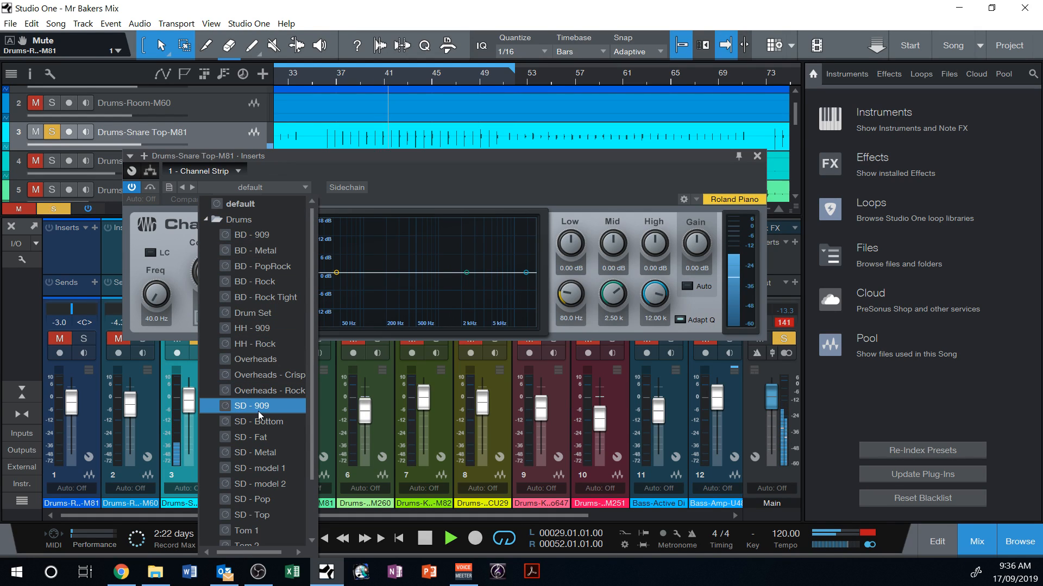
scroll(238, 408, down, 3)
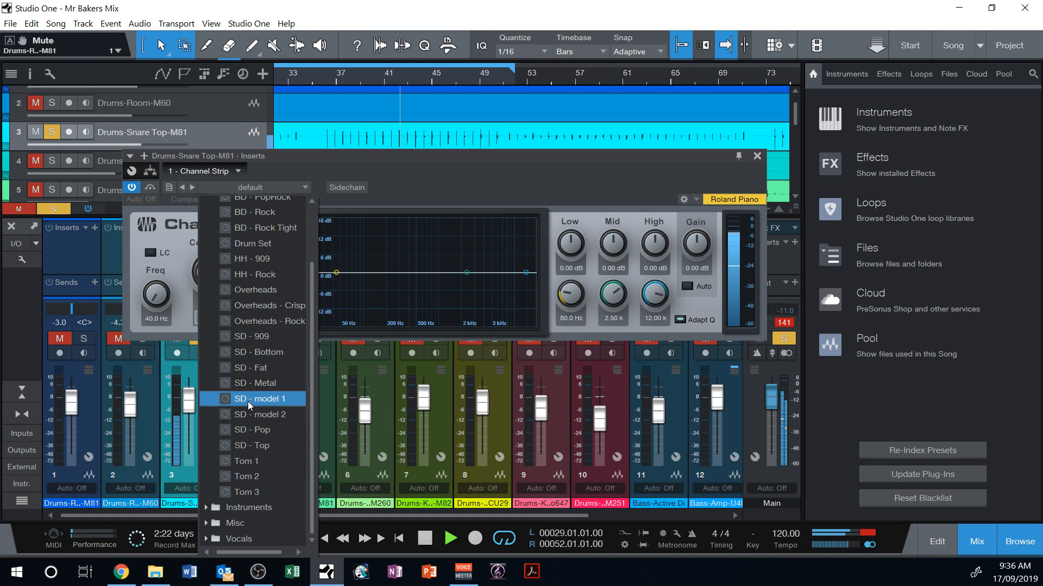
- Audition the Channel Strip presets SD - 909, Bottom, Fat, Metal, model 1, model 2, Pop and Top on the snare
click(231, 337)
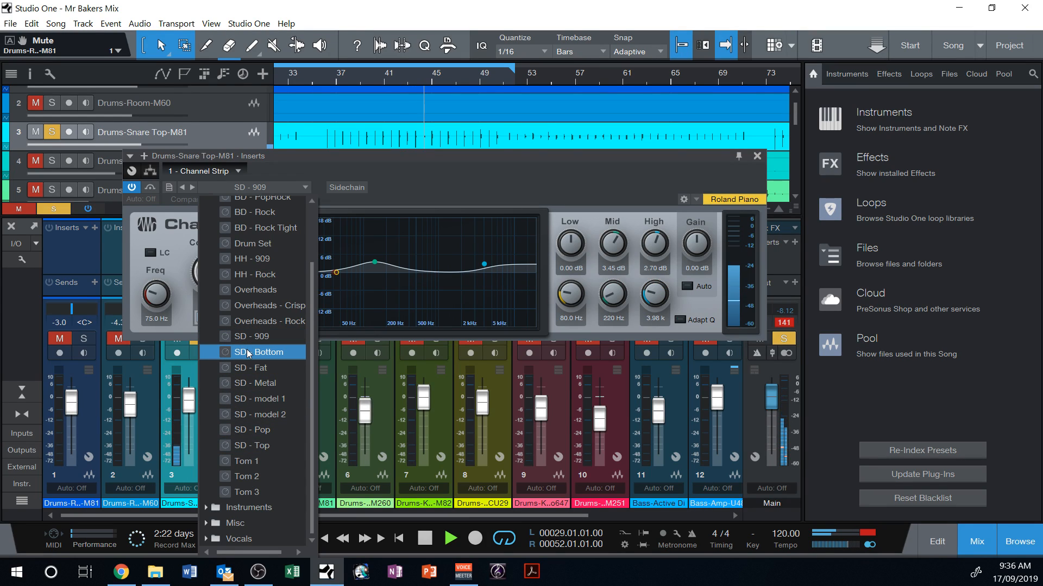
click(248, 353)
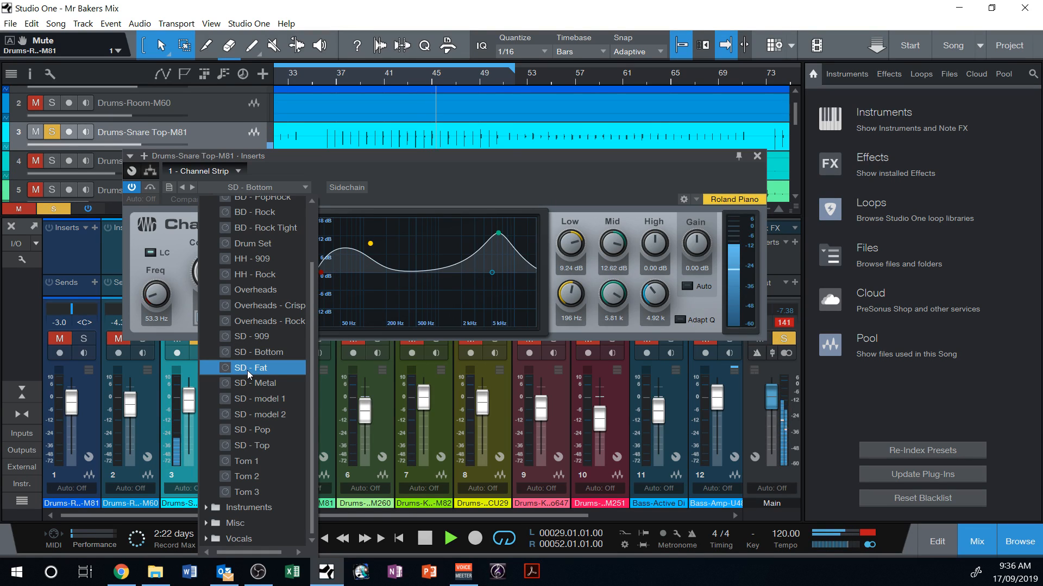
click(247, 371)
click(252, 384)
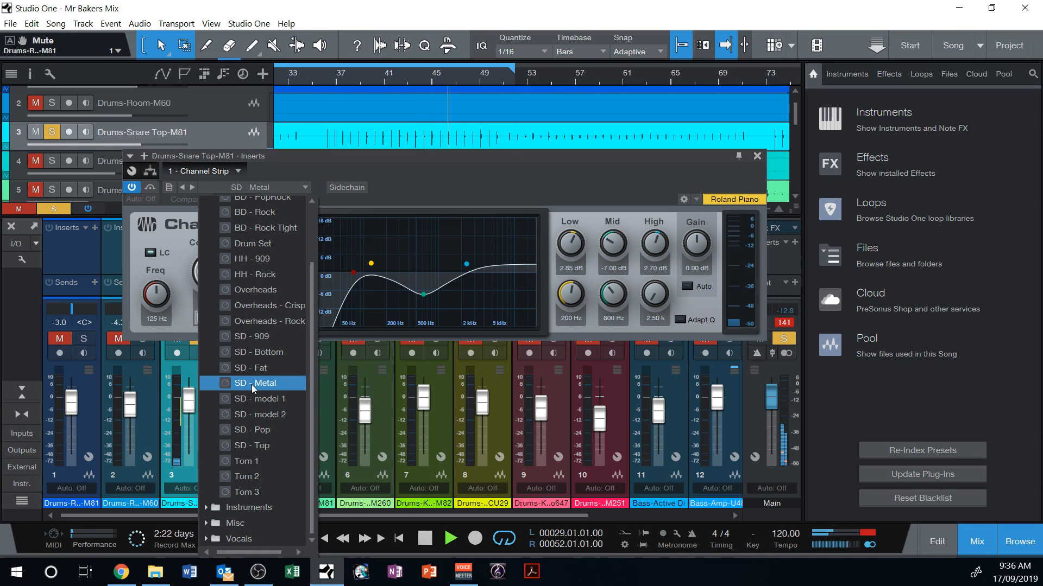
click(249, 399)
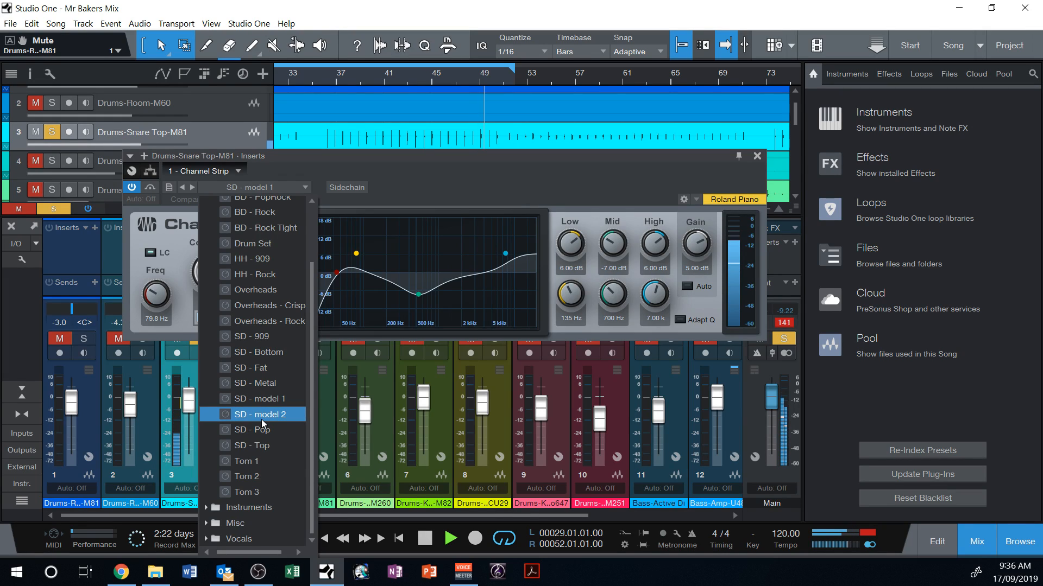
click(261, 417)
click(264, 429)
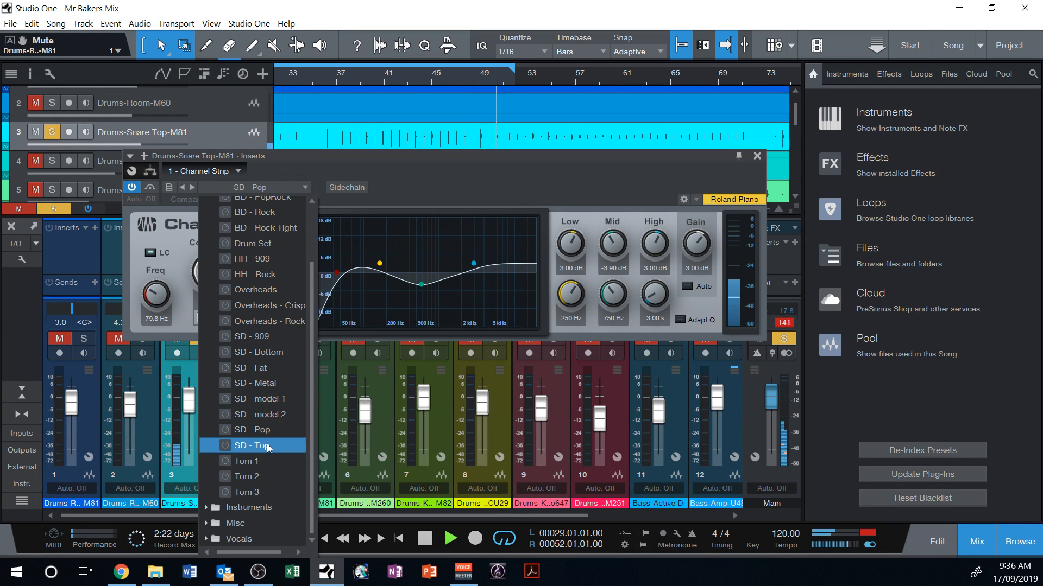
click(266, 445)
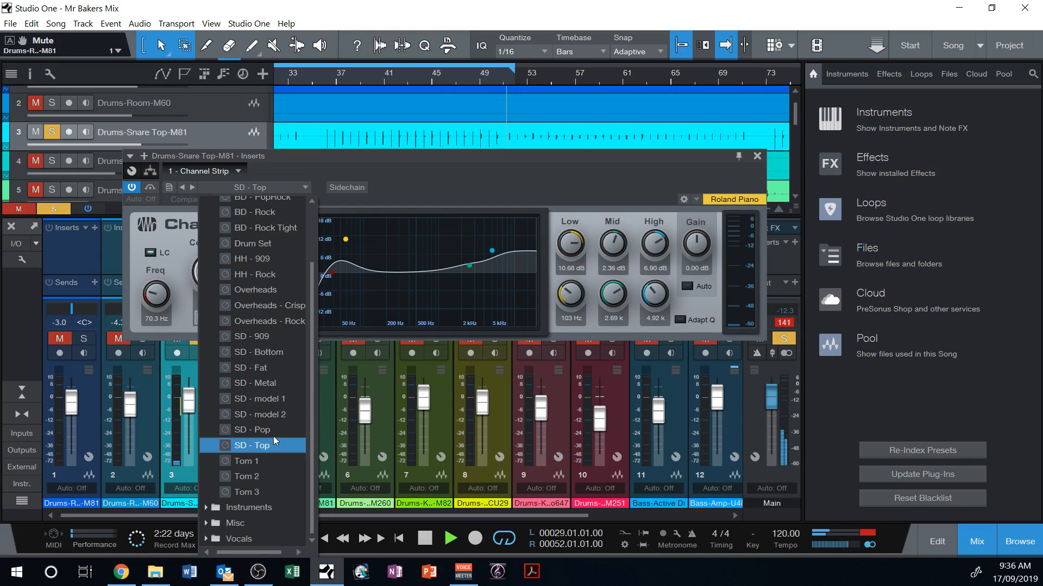
- Apply the SD - model 1 preset to the snare's Channel Strip, and finish by stopping playback and muting the track
click(281, 404)
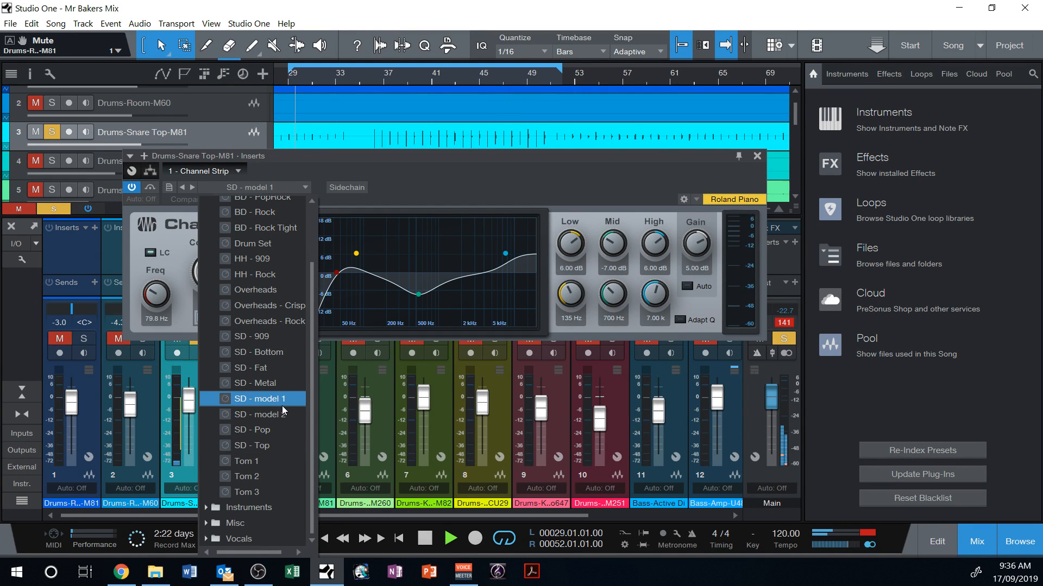
click(510, 130)
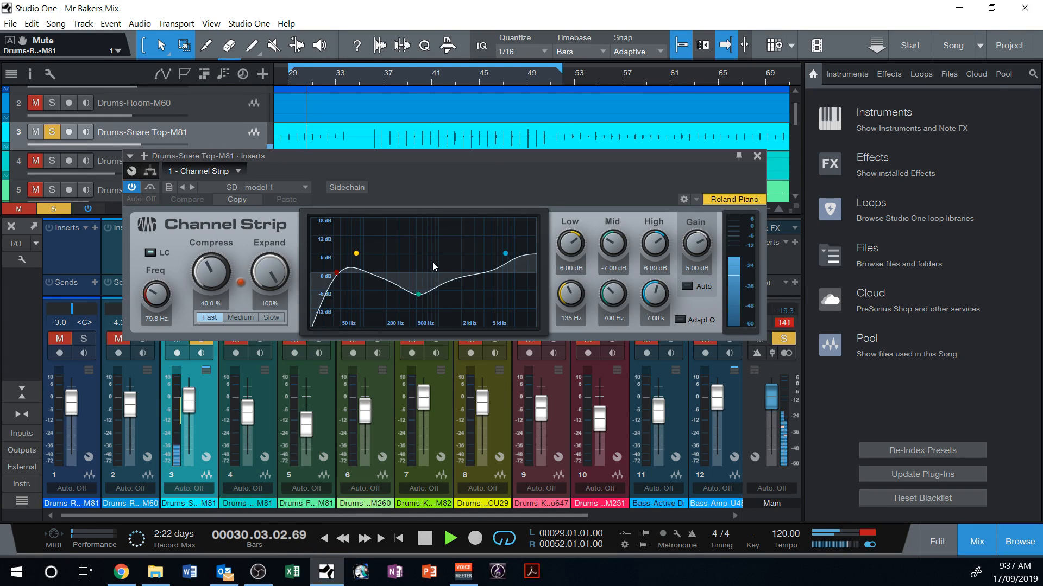
click(757, 156)
key(space)
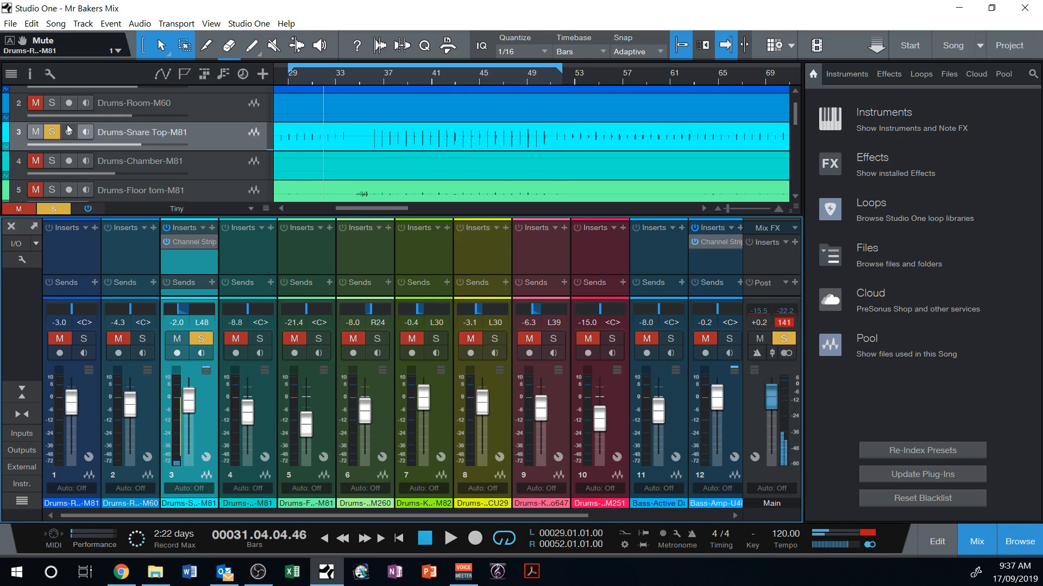
click(35, 132)
- Solo the Drums-Kick In-M82 track and play it from bar 35
scroll(155, 176, down, 4)
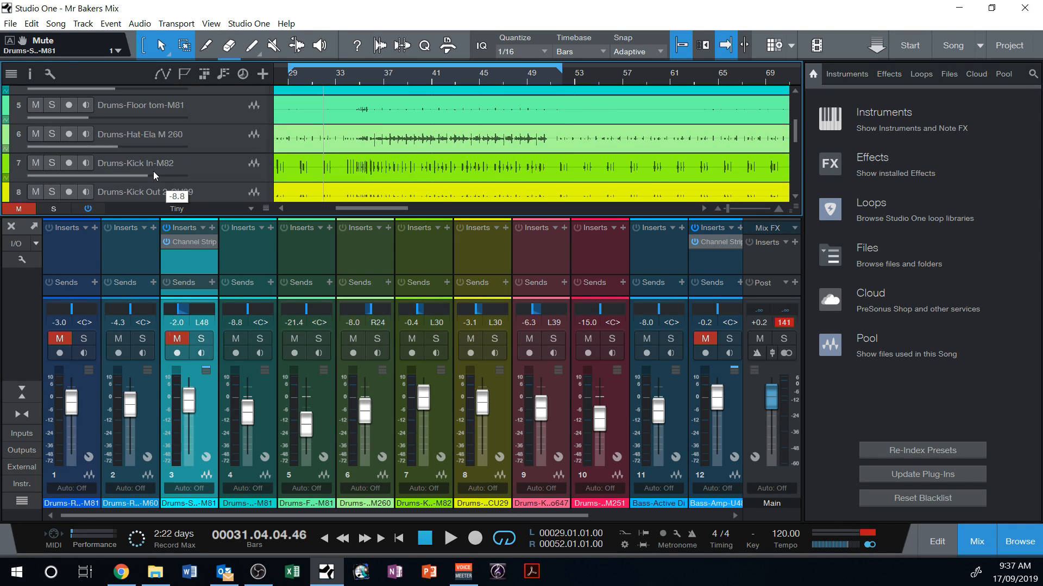
scroll(155, 175, down, 1)
click(249, 141)
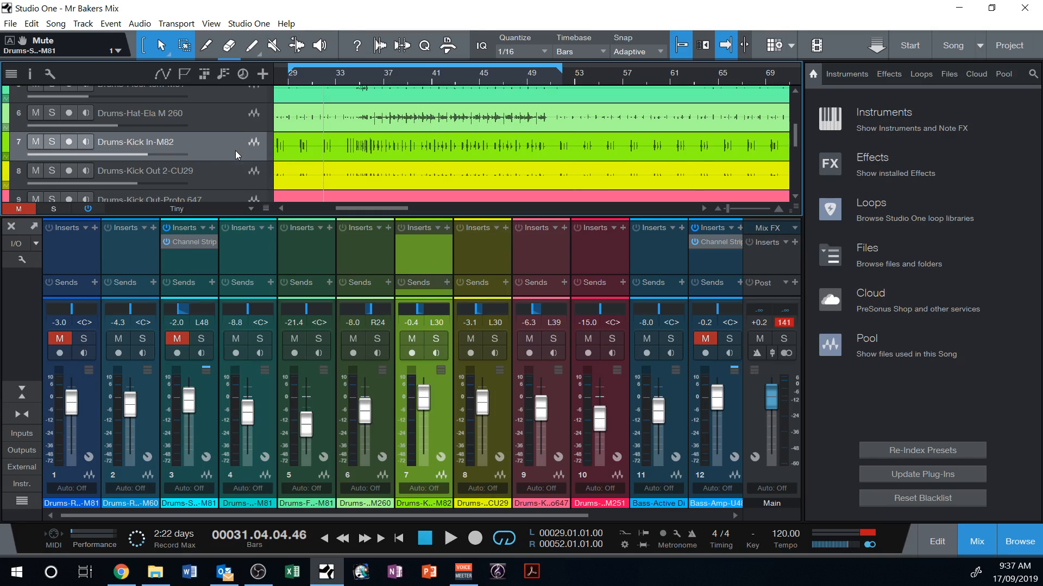
scroll(242, 163, down, 1)
click(241, 158)
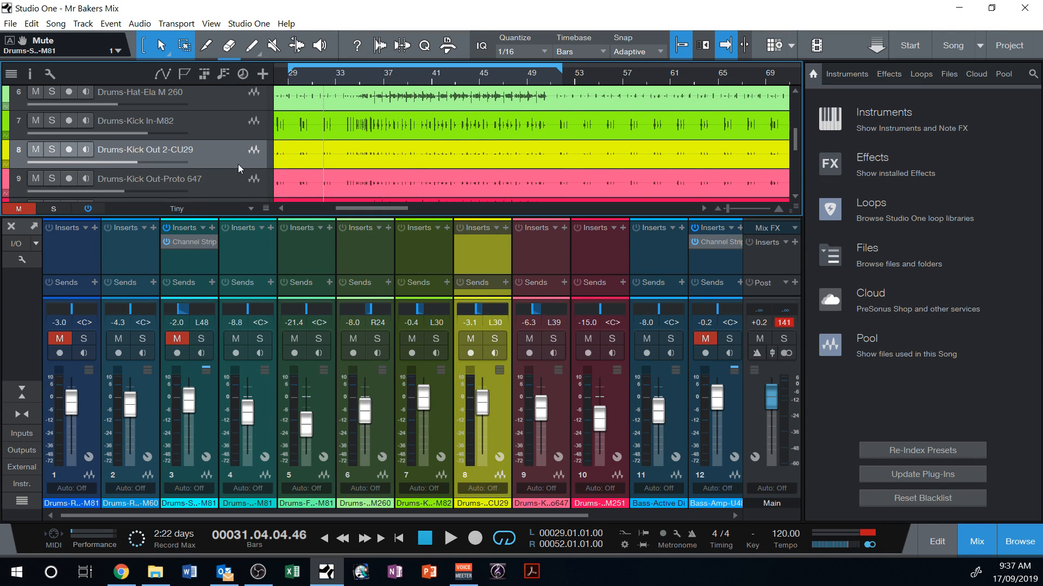
scroll(369, 95, down, 1)
click(358, 72)
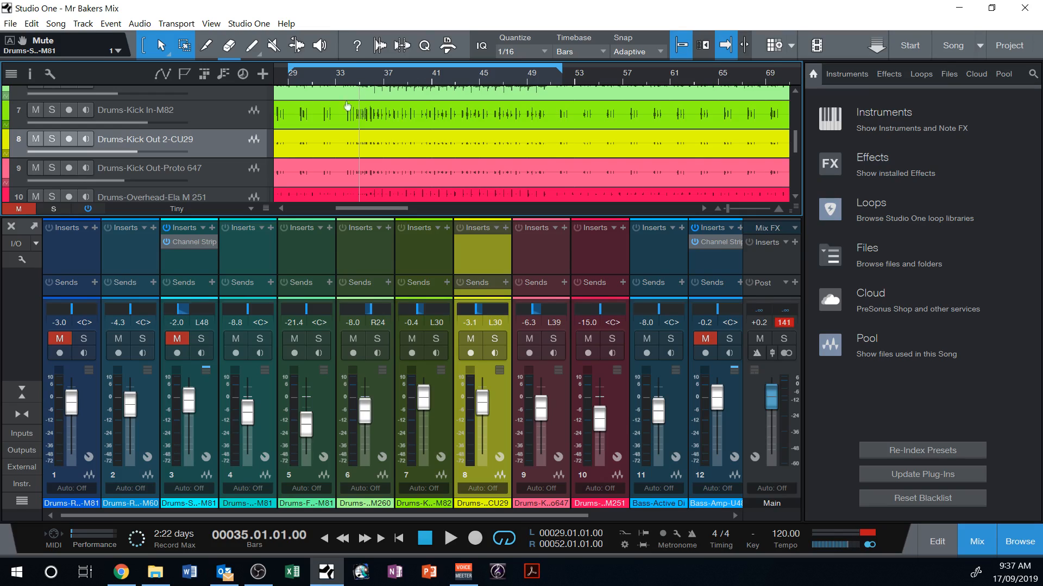
key(space)
click(51, 109)
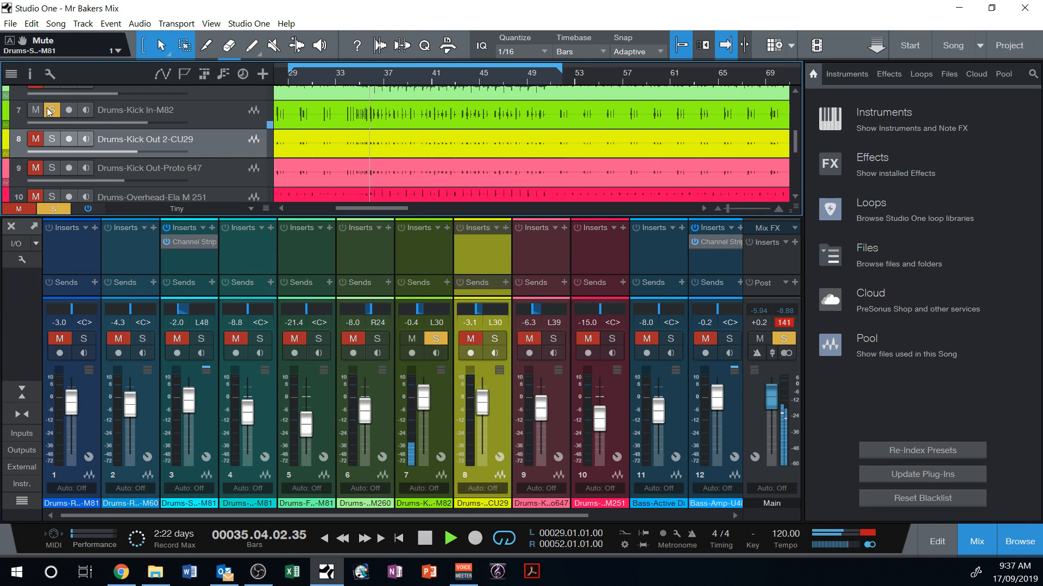
- Compare the Drums-Kick Out 2-CU29 and Drums-Kick In-M82 tracks by soloing them in turn, and remove the Kick Out 2 track
click(52, 139)
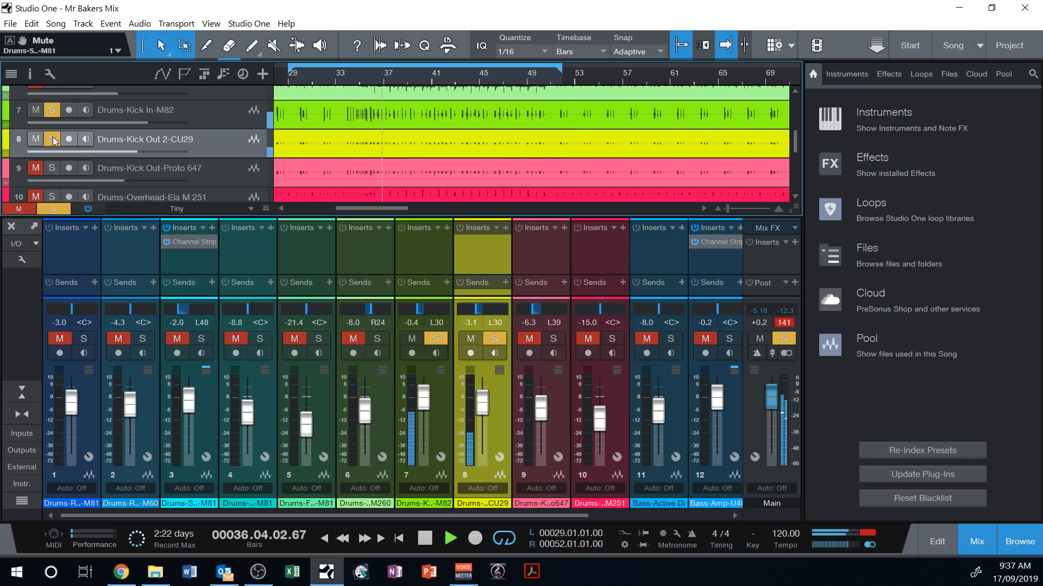
click(36, 110)
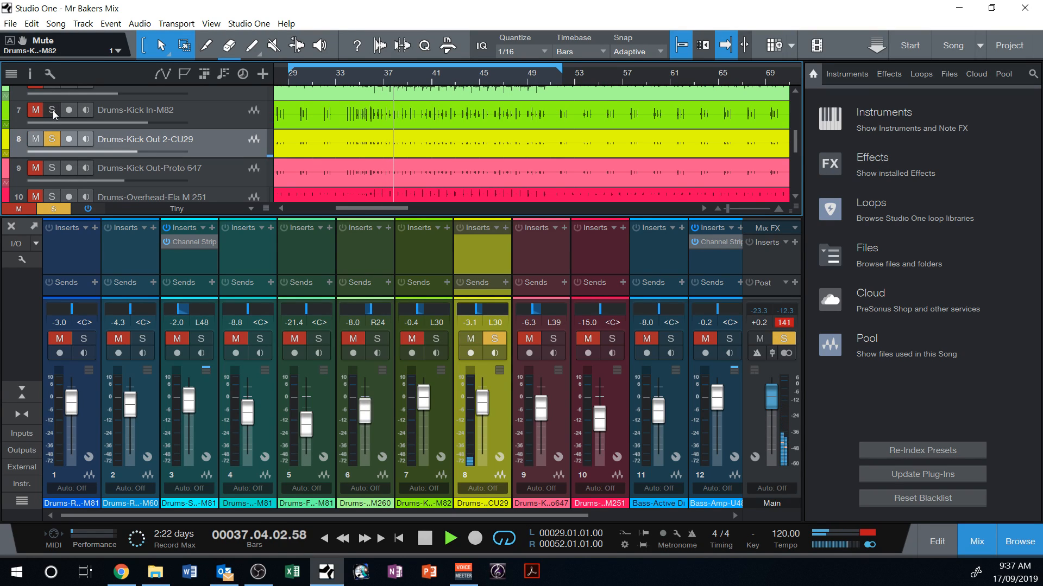
click(53, 110)
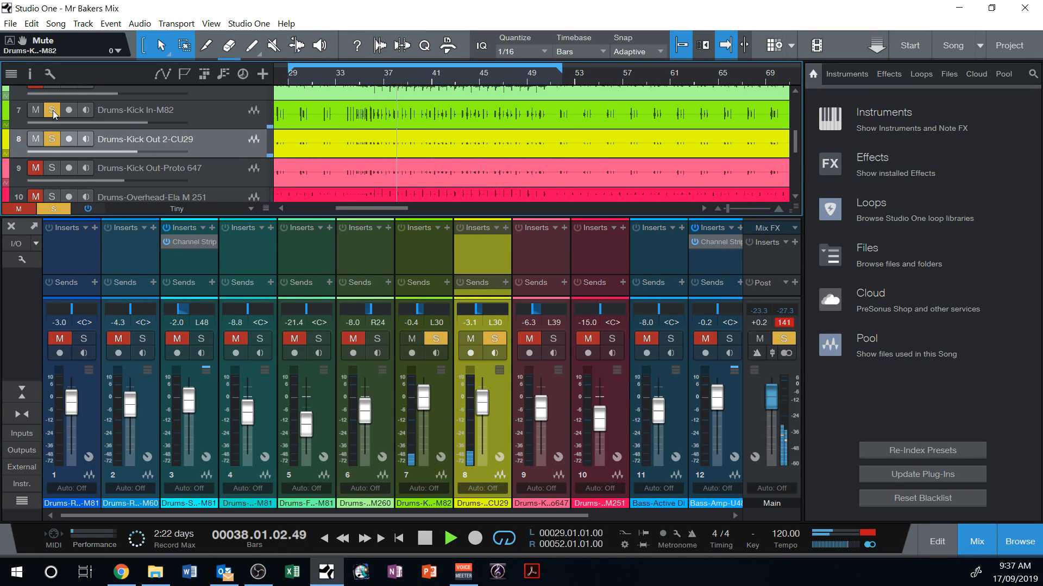
click(37, 140)
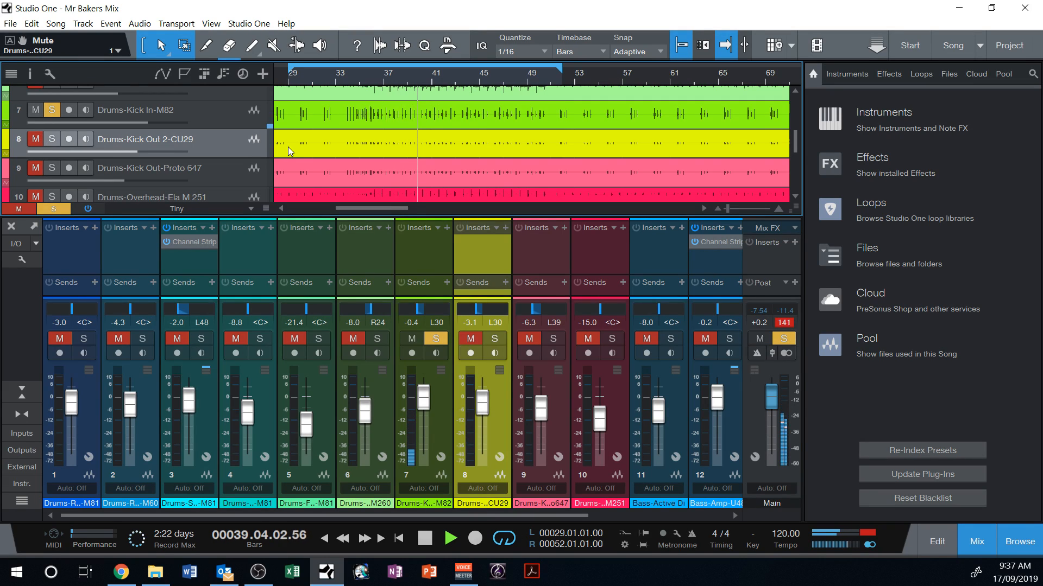
right_click(243, 147)
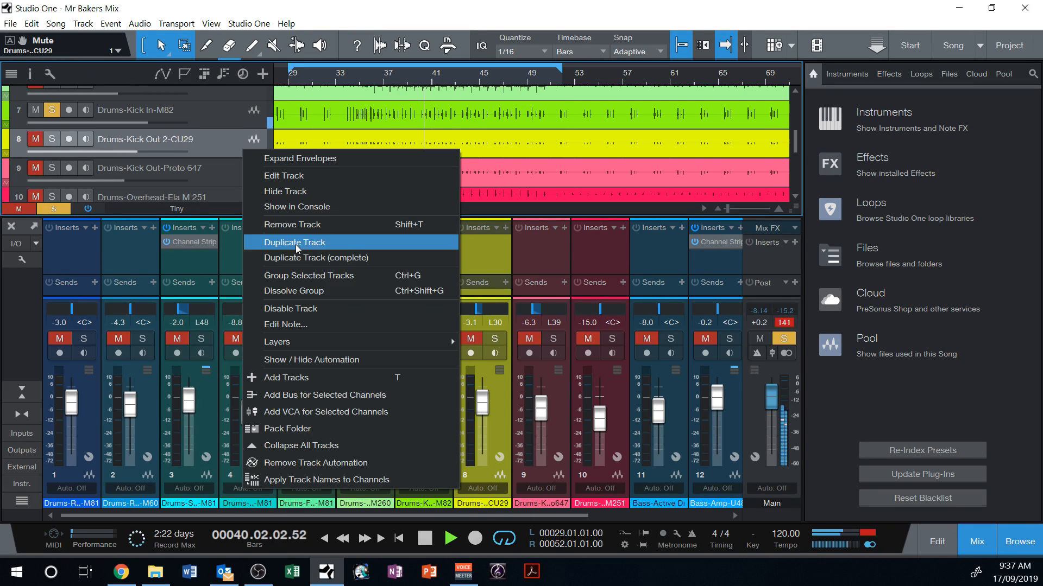
click(321, 226)
- Insert a Channel Strip on the Drums-Kick In-M82 track and show its Drums presets
click(254, 121)
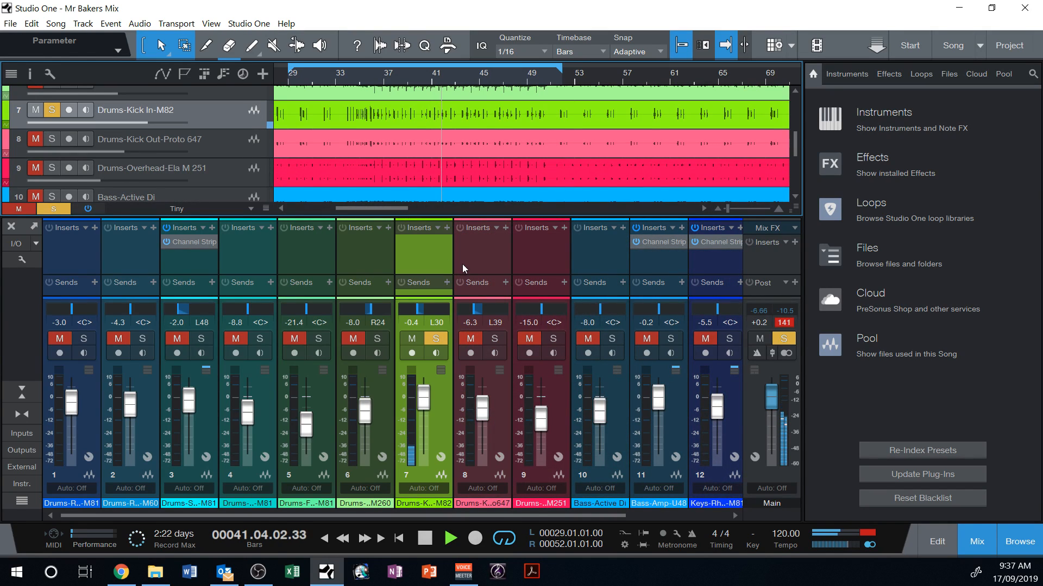
click(447, 229)
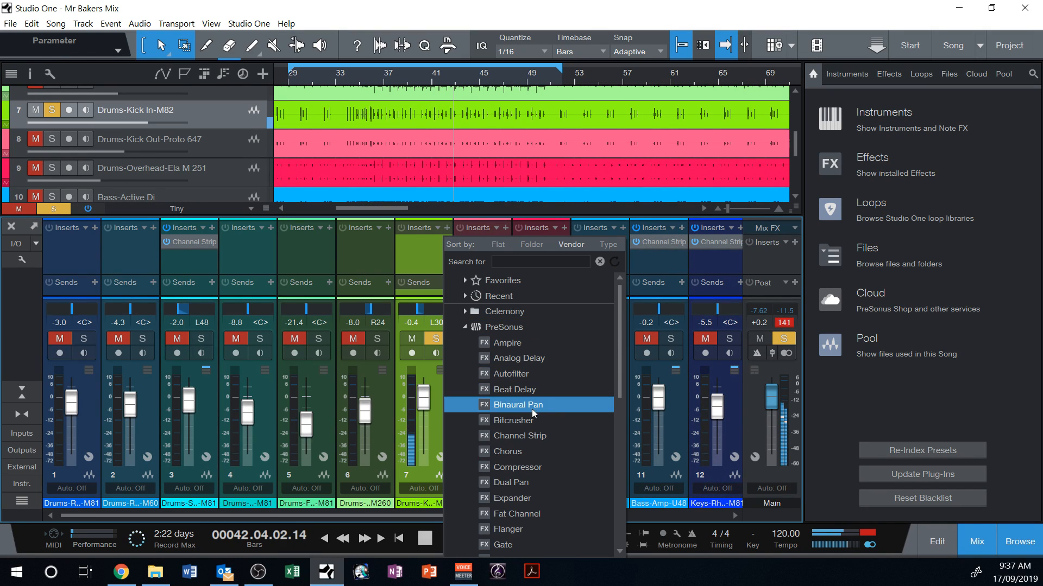
click(519, 435)
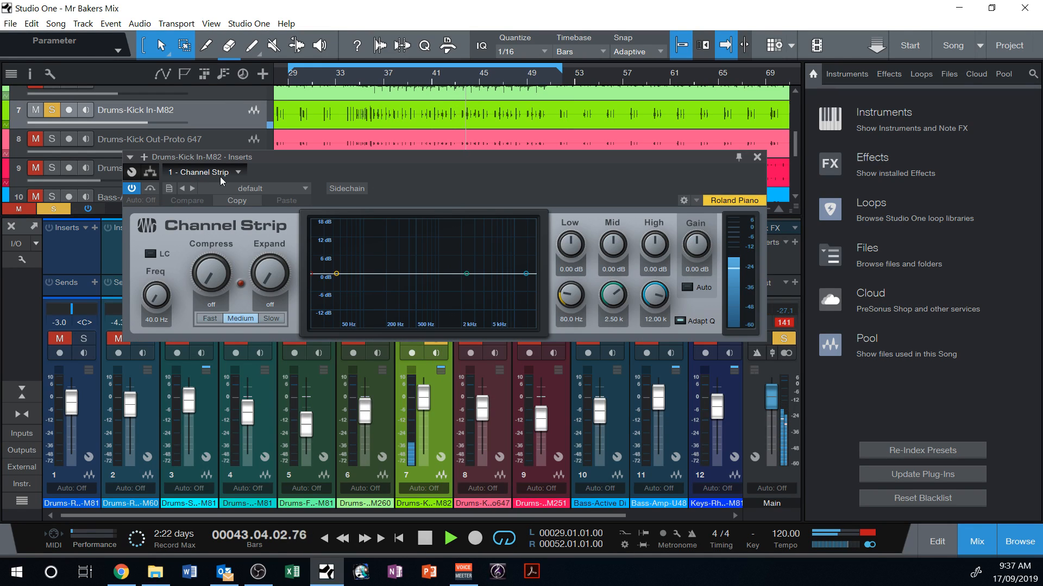
click(276, 188)
click(244, 220)
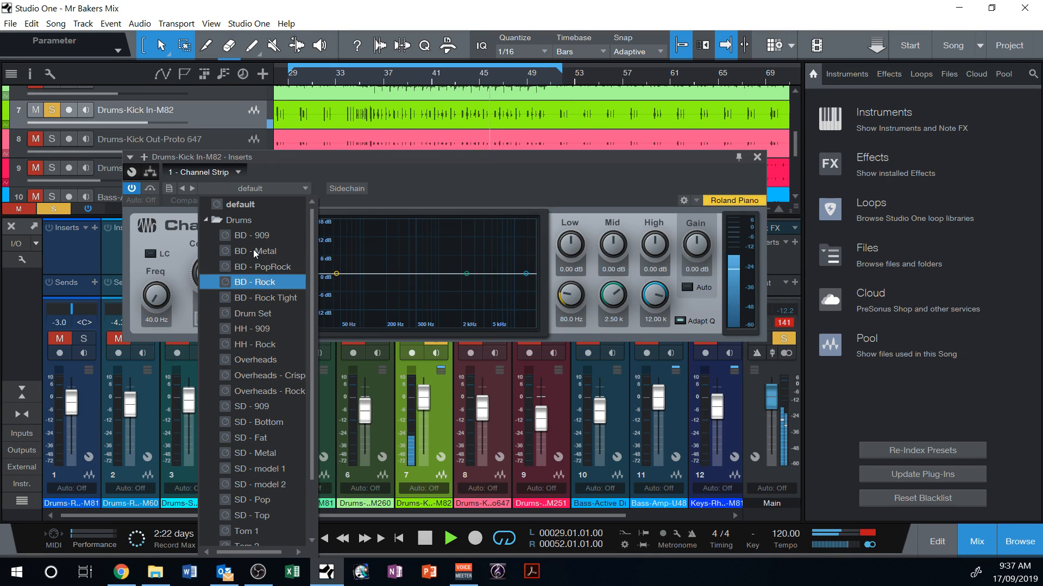
- Audition the Channel Strip presets BD - 909, Metal, PopRock, Rock and Rock Tight on the kick during playback
click(252, 240)
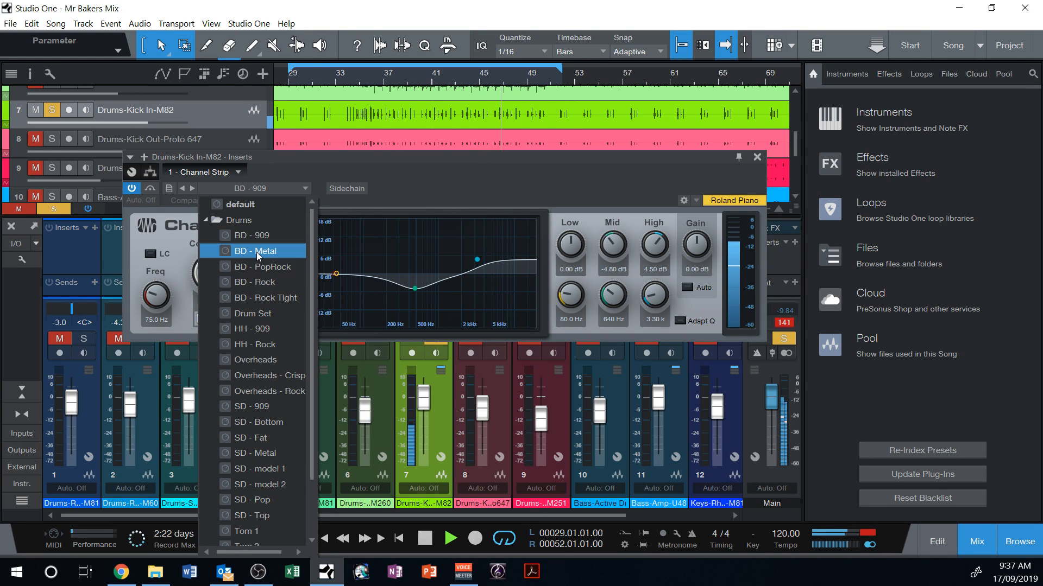
click(257, 252)
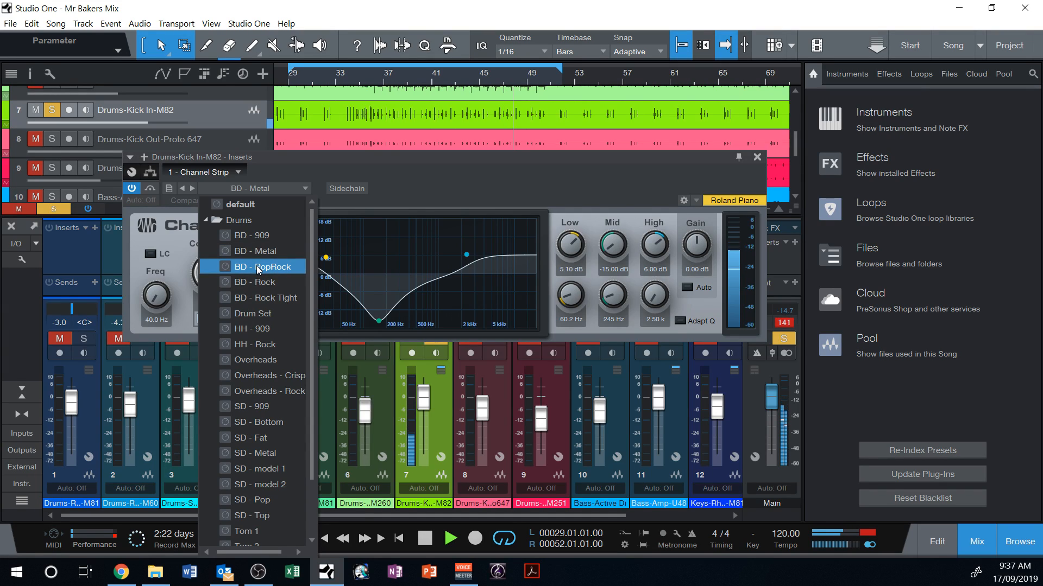
click(258, 268)
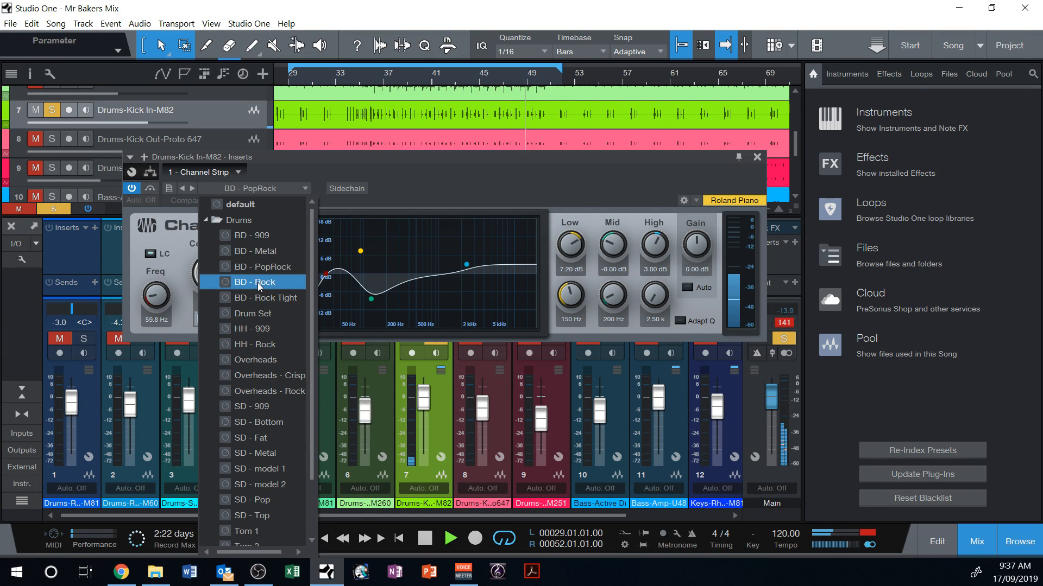
click(258, 284)
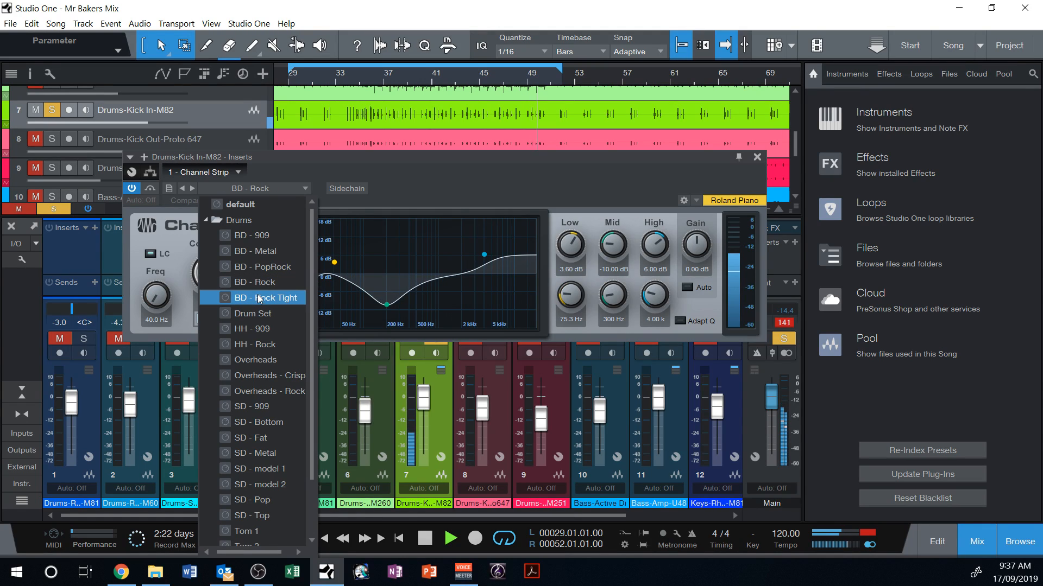
click(259, 299)
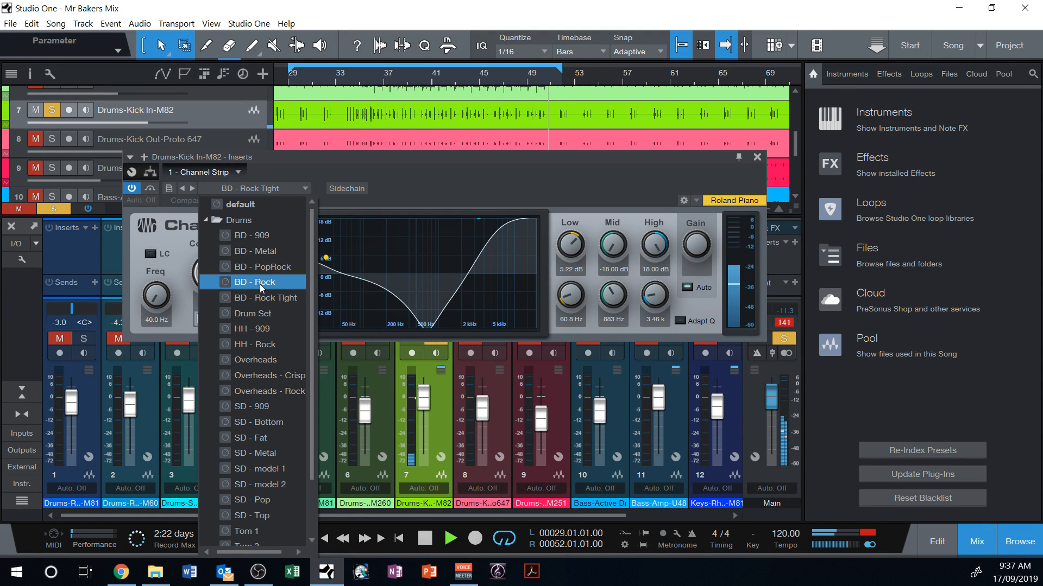
click(258, 283)
click(258, 252)
click(255, 283)
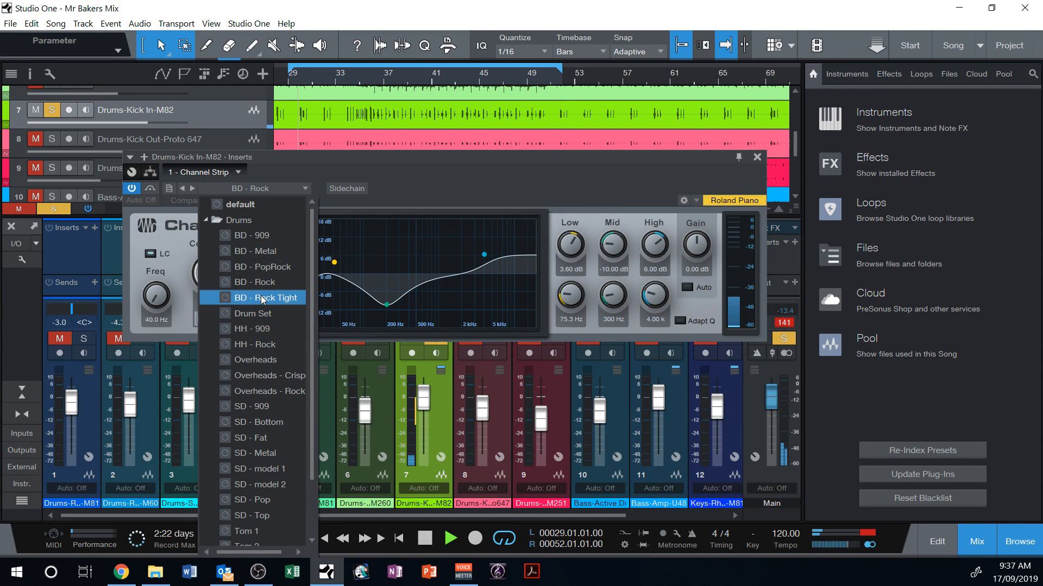
click(264, 298)
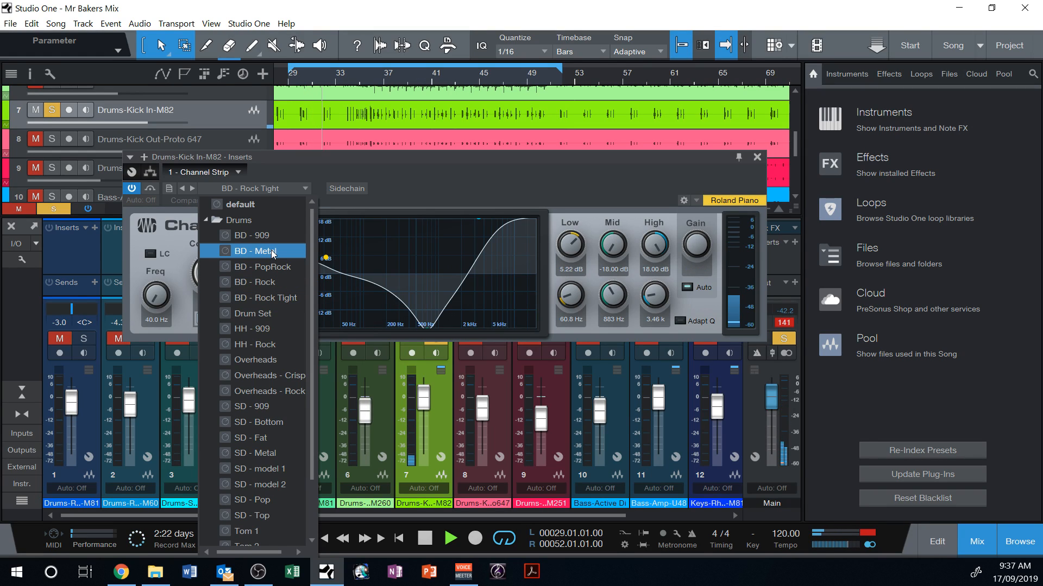
- Apply the BD - Rock preset to the kick, boost High to 10.13 dB and Low to 8.77 dB, and stop playback
click(272, 279)
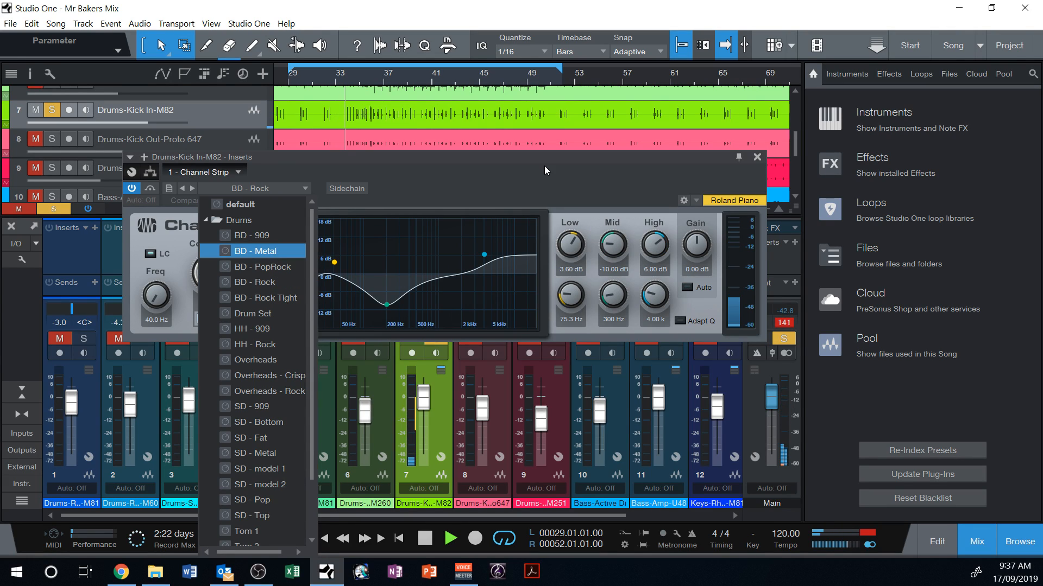
drag(483, 254, 487, 243)
drag(334, 262, 332, 246)
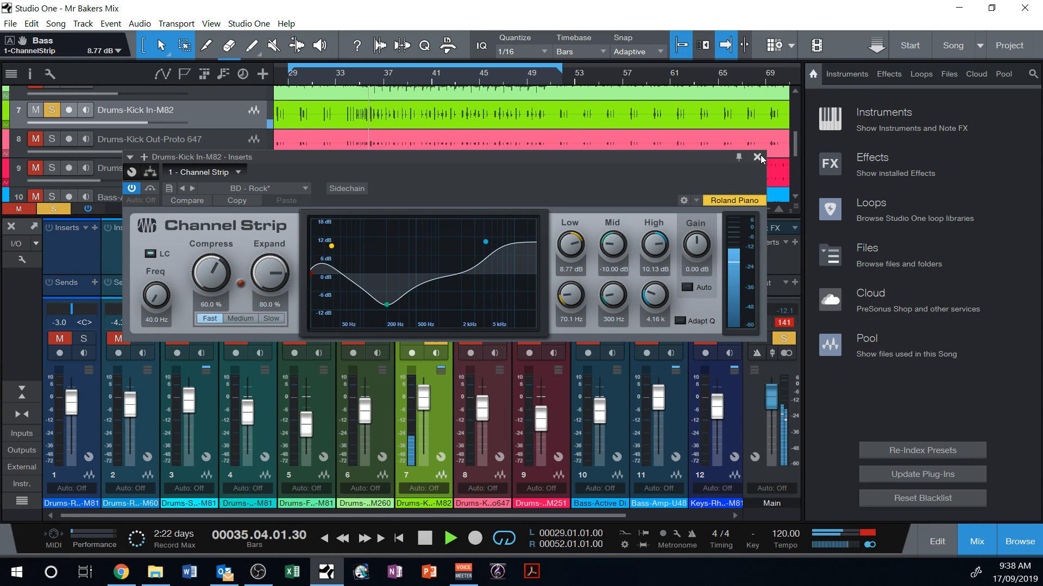
click(757, 157)
key(space)
- Remove the Drums-Kick Out-Proto 647 track from the song
scroll(165, 143, up, 1)
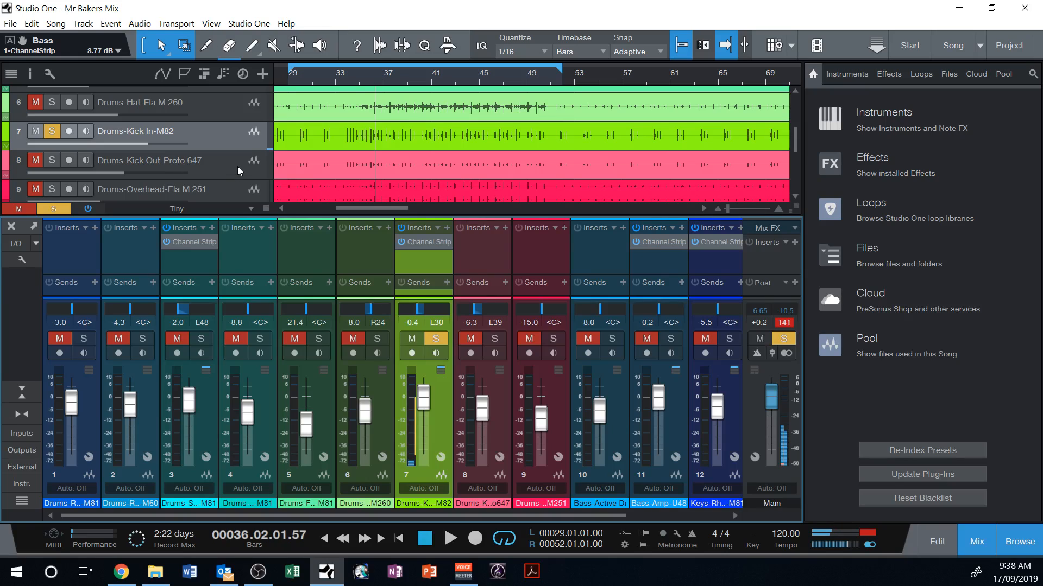
right_click(236, 166)
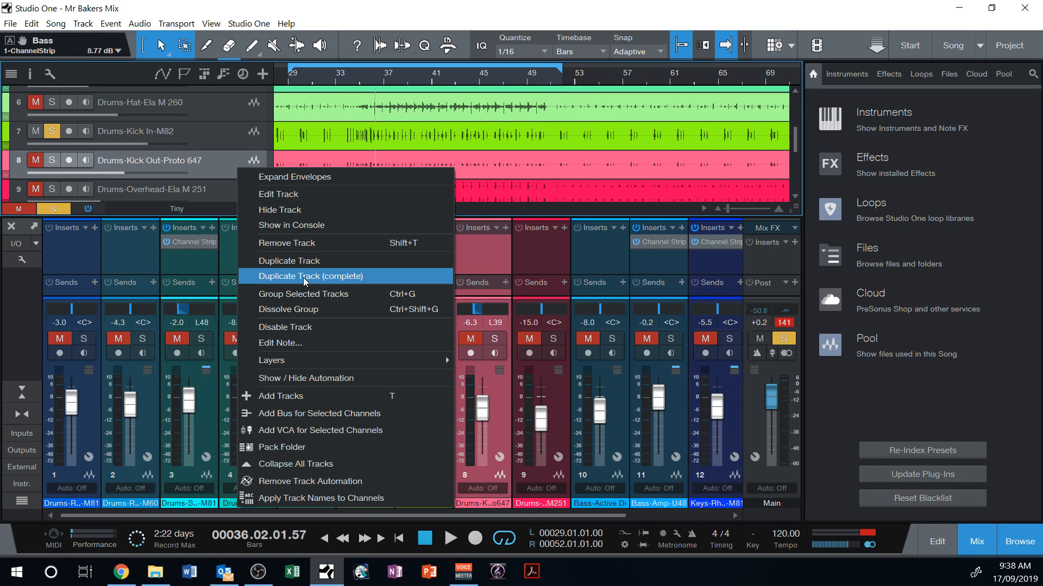
click(315, 244)
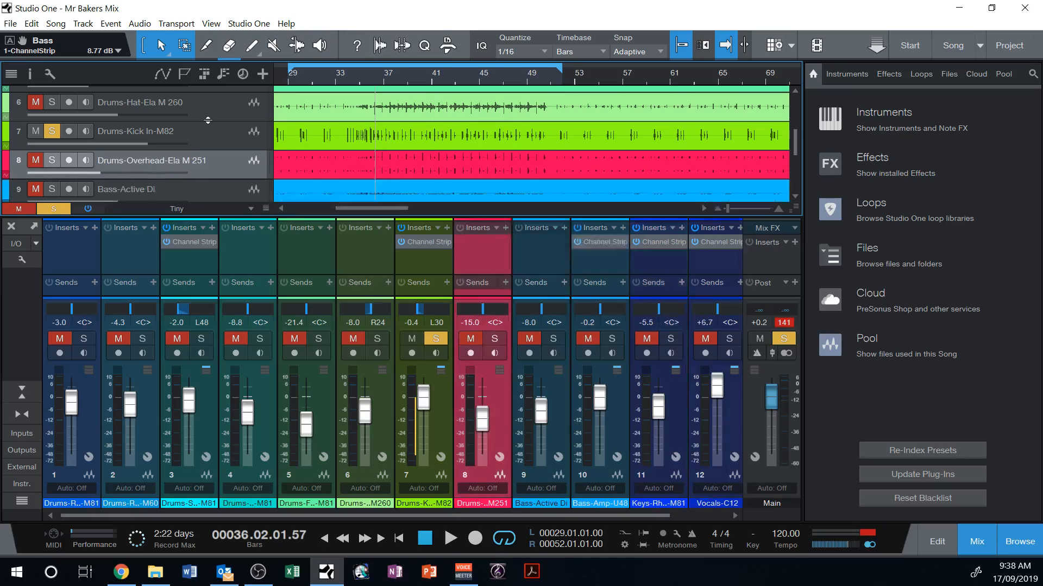
- Insert a Channel Strip on the Drums-Hat-Ela M 260 track and show its Drums presets
scroll(217, 131, up, 1)
click(237, 112)
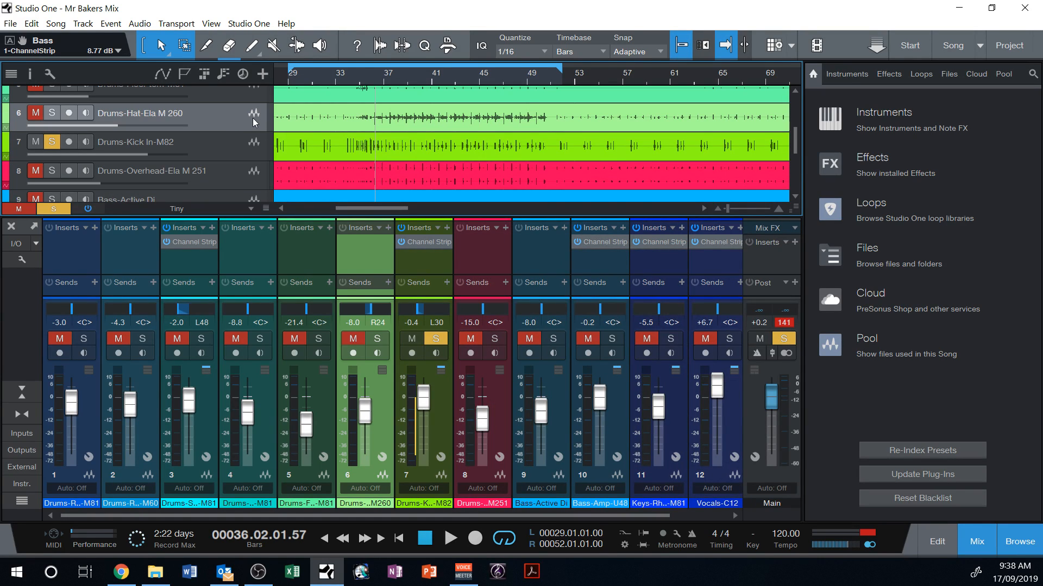
click(389, 228)
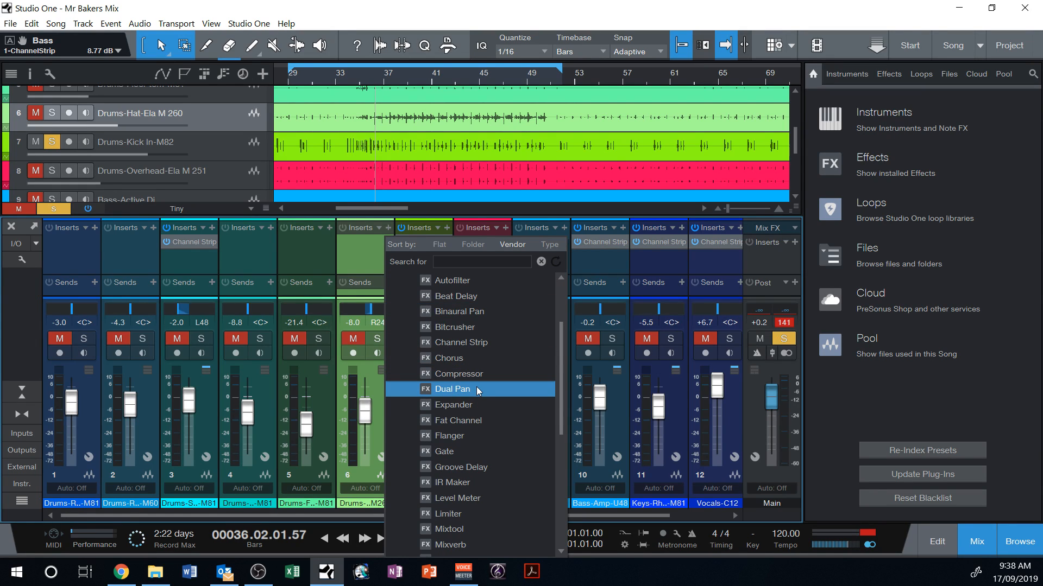
click(456, 342)
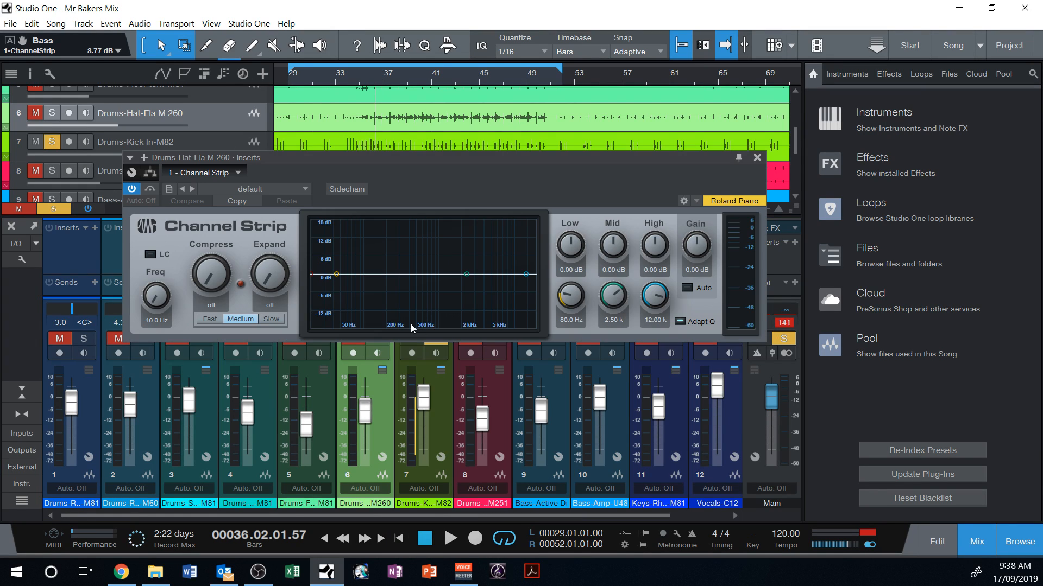
click(257, 191)
click(243, 221)
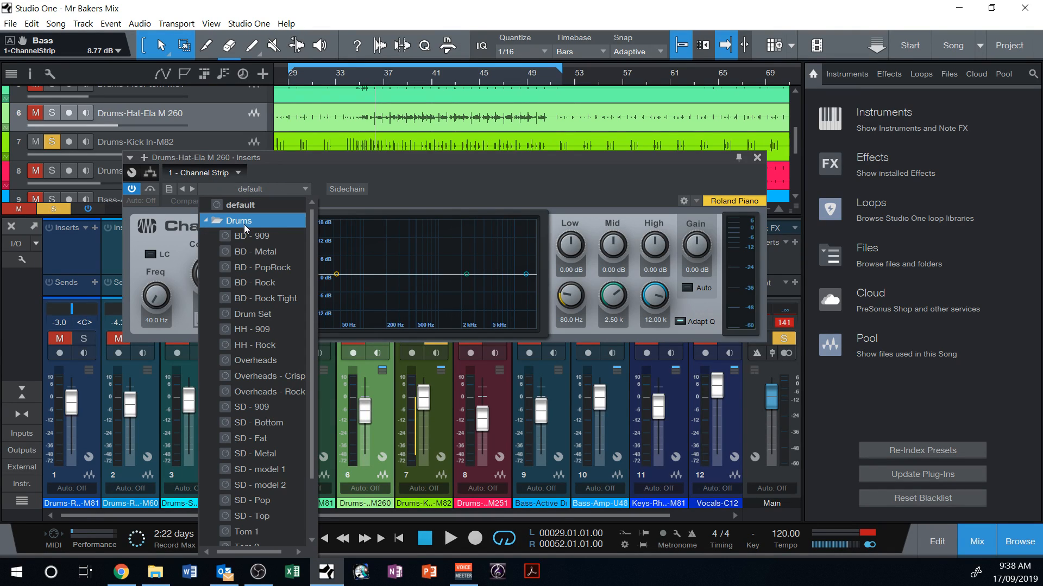
- Try the HH - 909 preset on the soloed hat track during playback, and settle on the HH - Rock preset
click(253, 330)
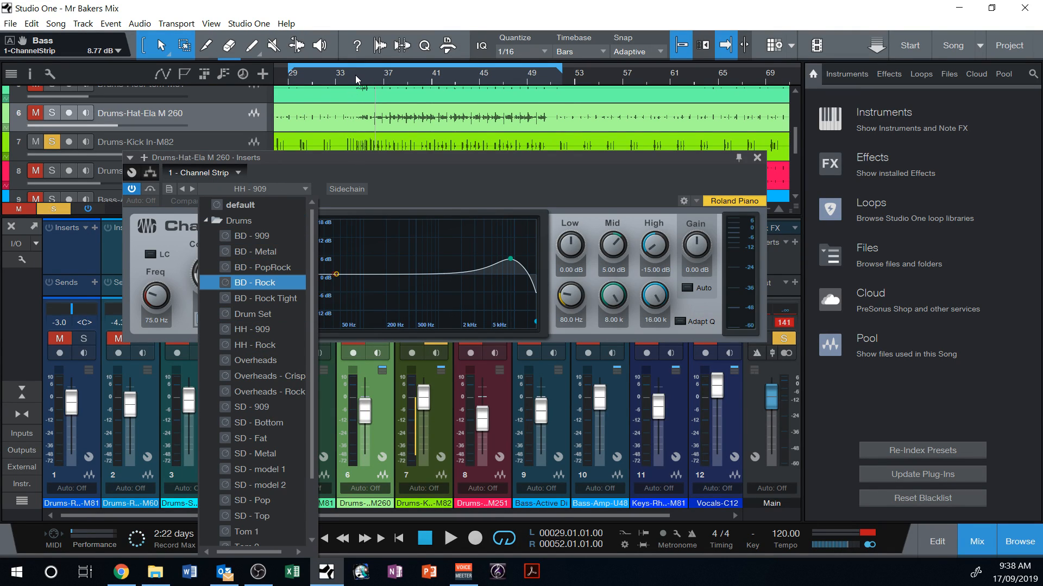
key(space)
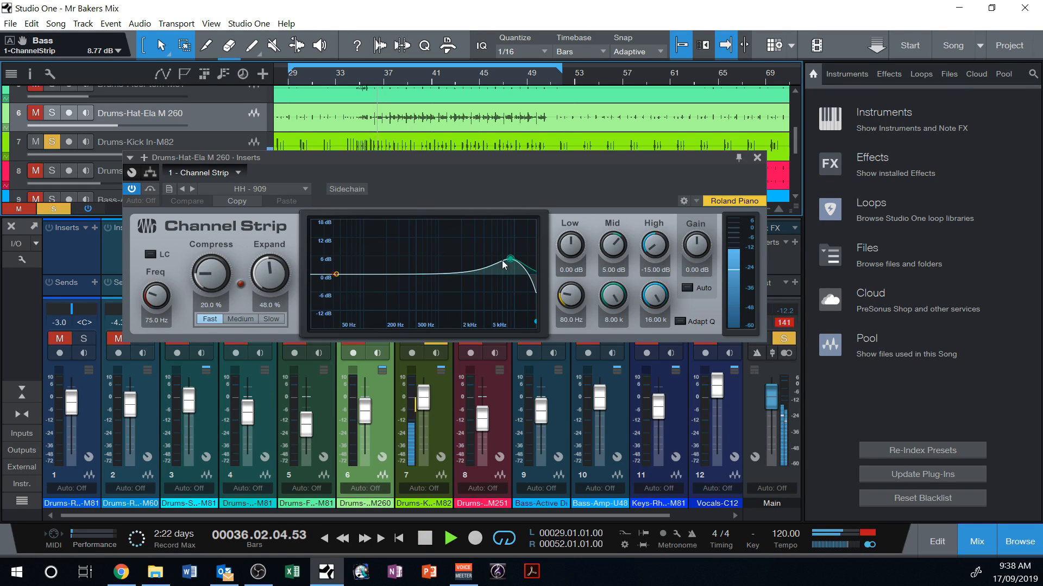
click(45, 114)
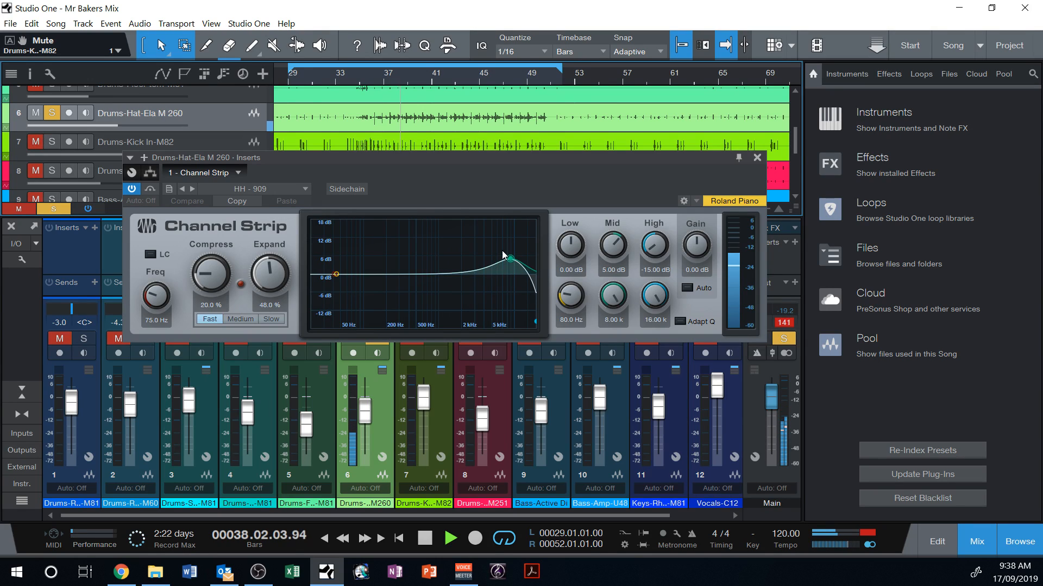
click(284, 187)
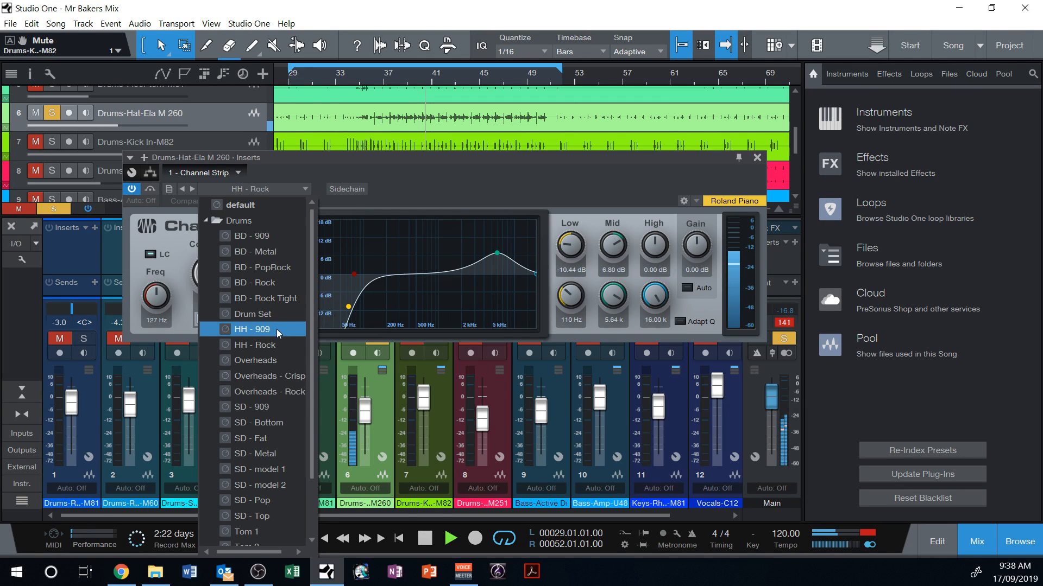
click(277, 344)
click(536, 191)
click(756, 158)
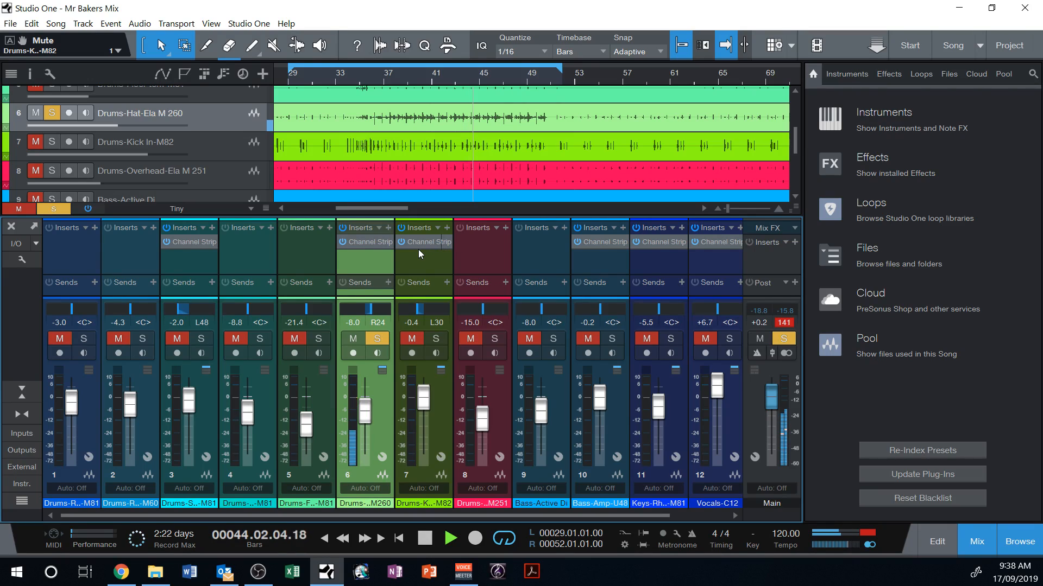
- Move the mid band of the hat's Channel Strip EQ to 7.57 kHz and stop playback
click(377, 242)
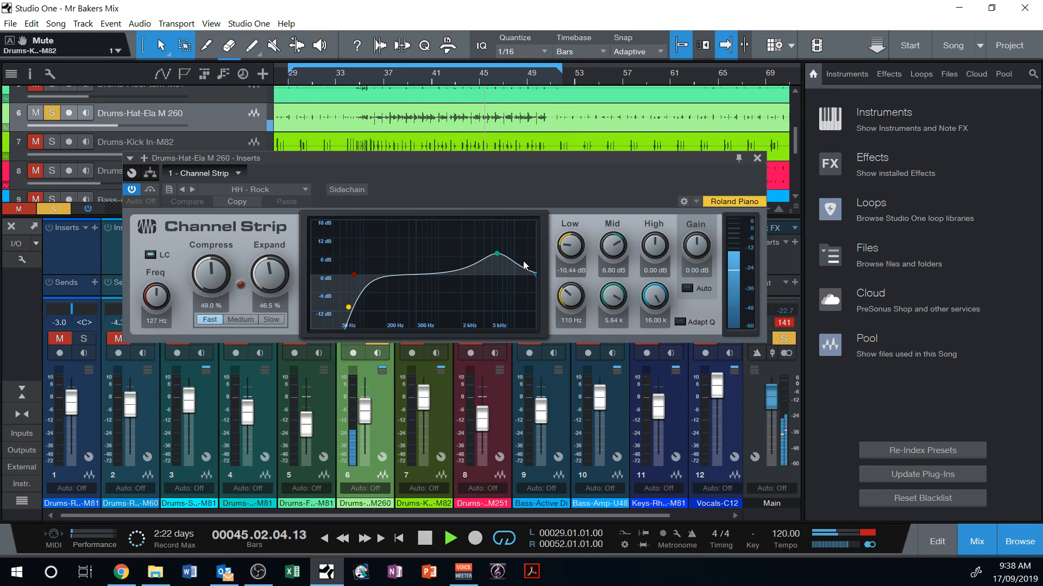
mouse_move(499, 255)
mouse_down()
mouse_move(494, 283)
mouse_move(497, 260)
mouse_move(514, 258)
mouse_up()
click(757, 160)
key(space)
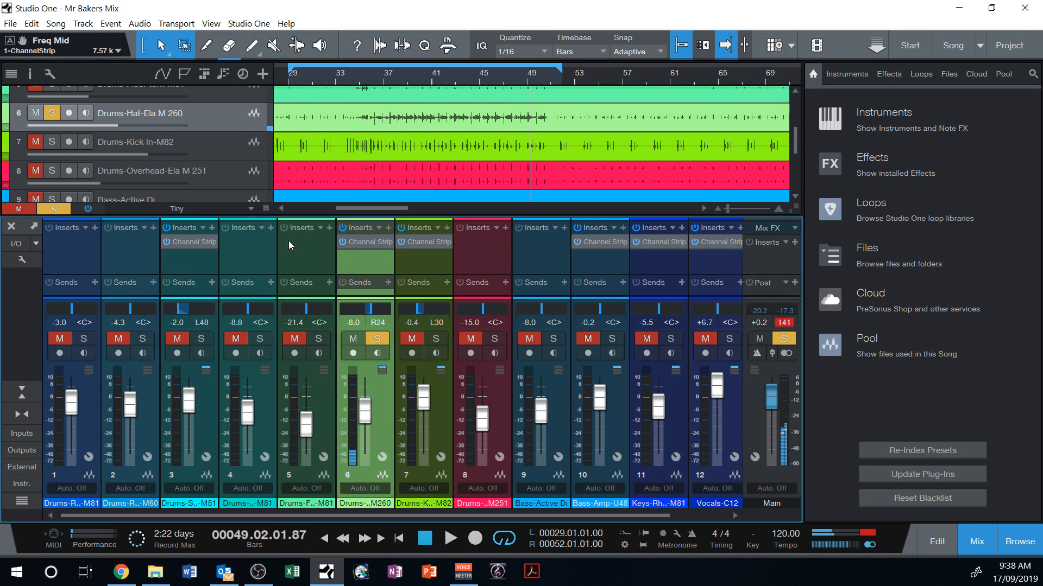
click(388, 229)
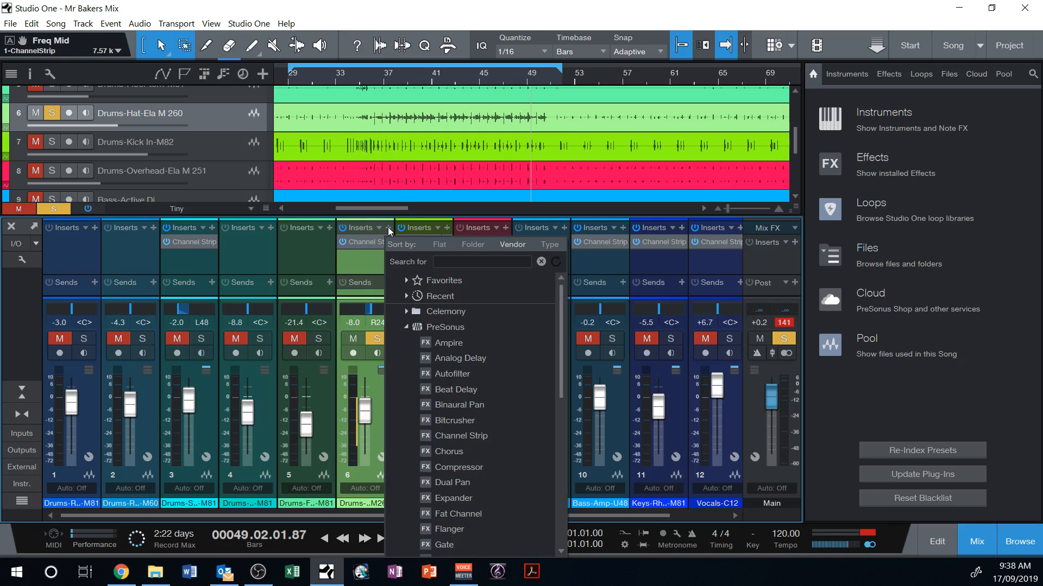
click(370, 226)
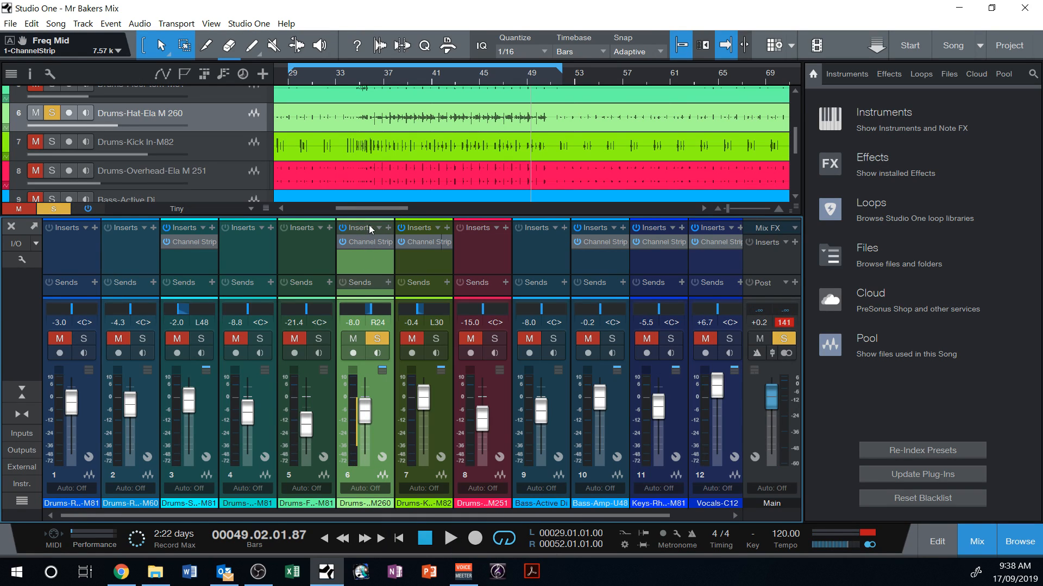
click(379, 228)
click(399, 246)
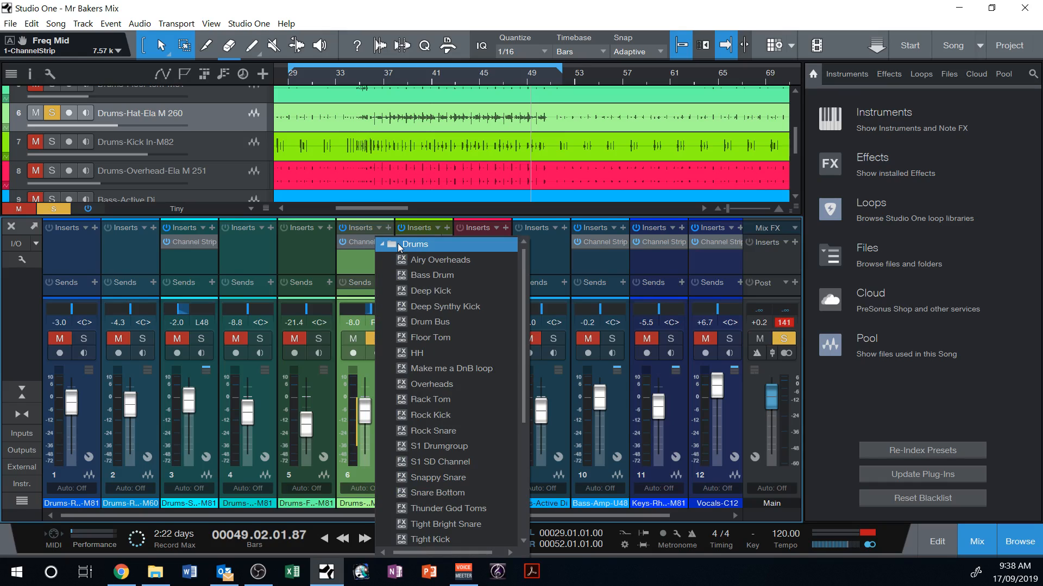
click(362, 265)
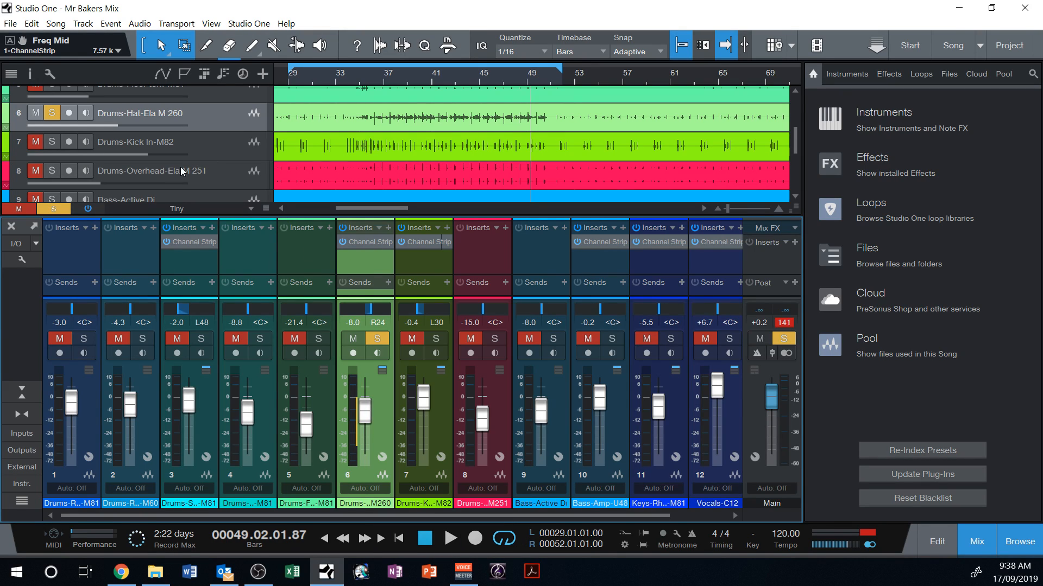
- Take the Drums-Hat-Ela M 260 track out of solo and mute it
scroll(49, 116, up, 1)
click(35, 123)
scroll(134, 162, up, 5)
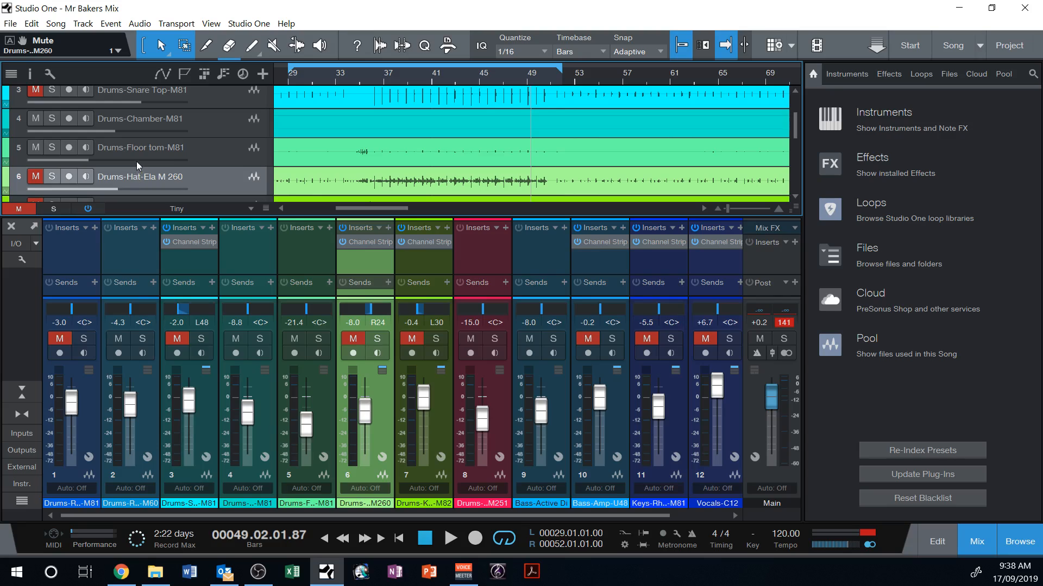
scroll(139, 162, up, 2)
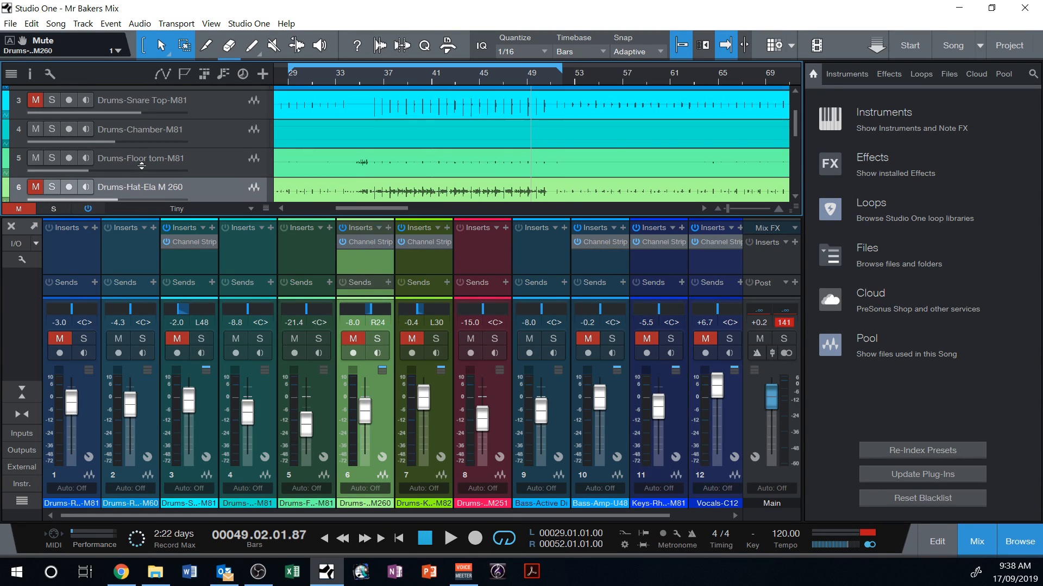
scroll(160, 166, down, 2)
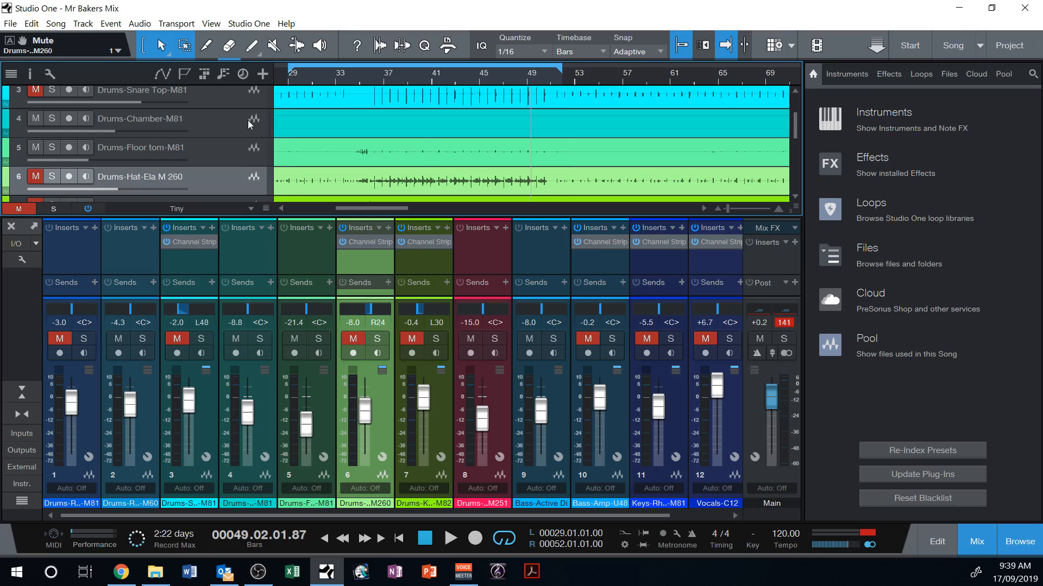
scroll(246, 128, down, 1)
- Solo the Drums-Floor tom-M81 track, play from bar 34 and raise its volume to -9.4 dB
click(232, 147)
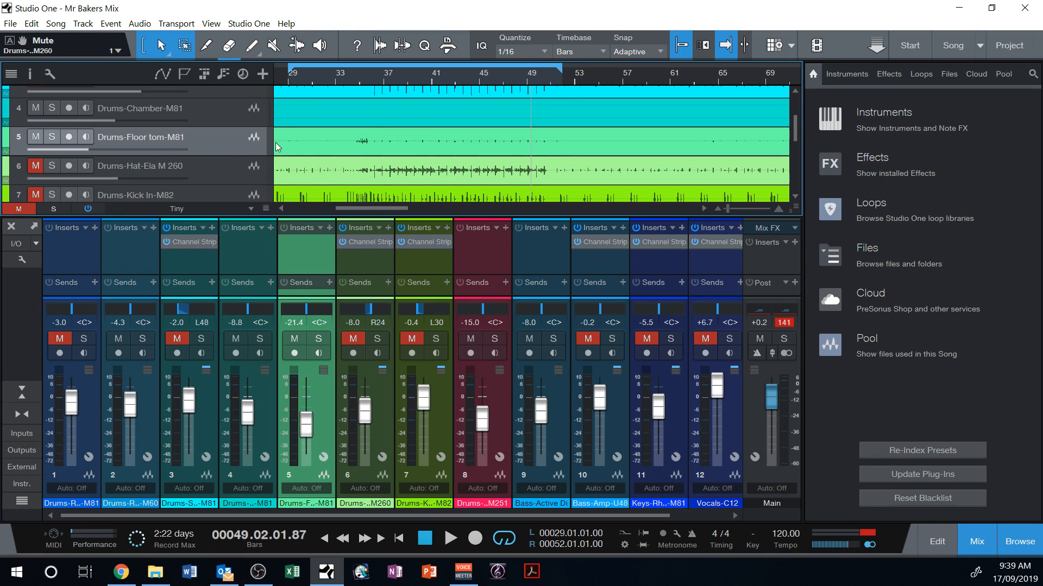
click(351, 81)
click(52, 137)
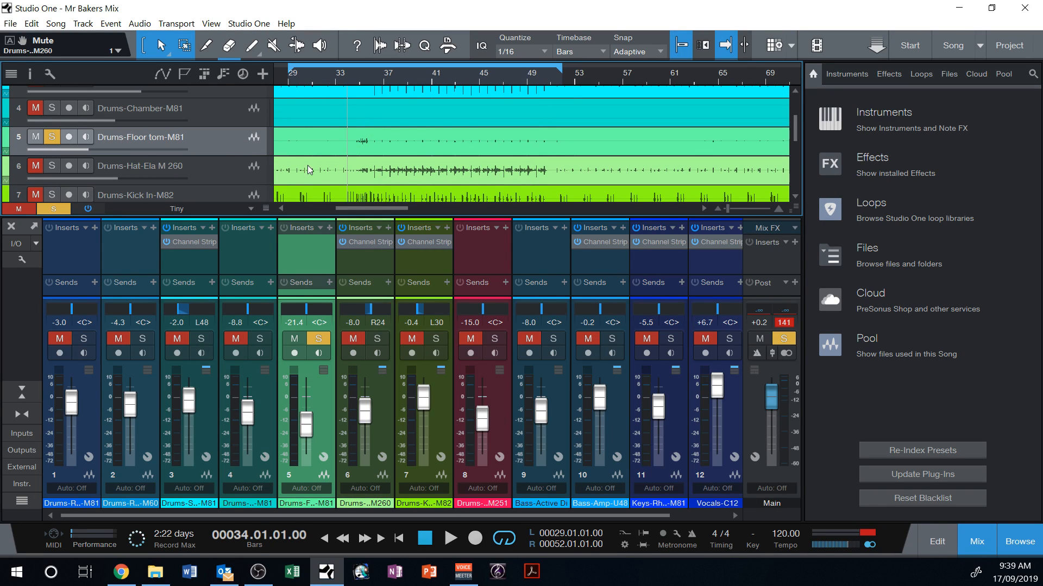
key(space)
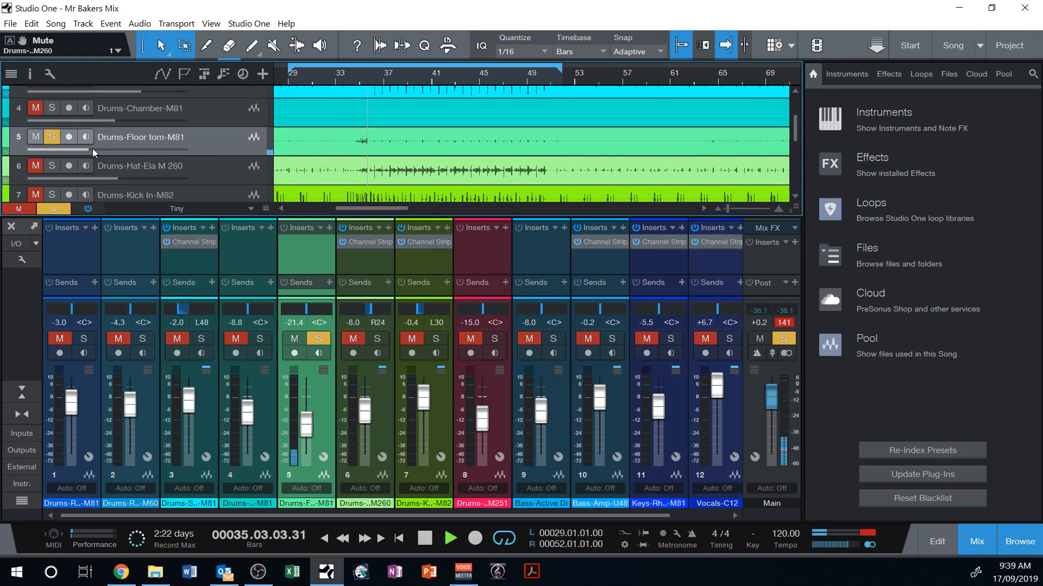
drag(92, 148, 117, 148)
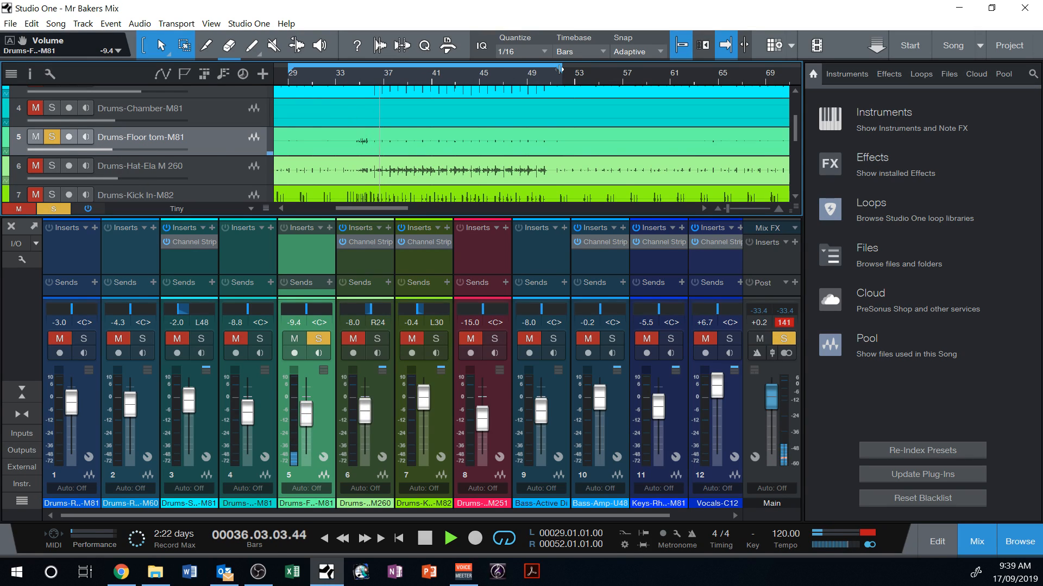
- Narrow the loop to bars 34 to 36 and raise the floor tom's volume to -5.2 dB during playback
drag(388, 77, 372, 72)
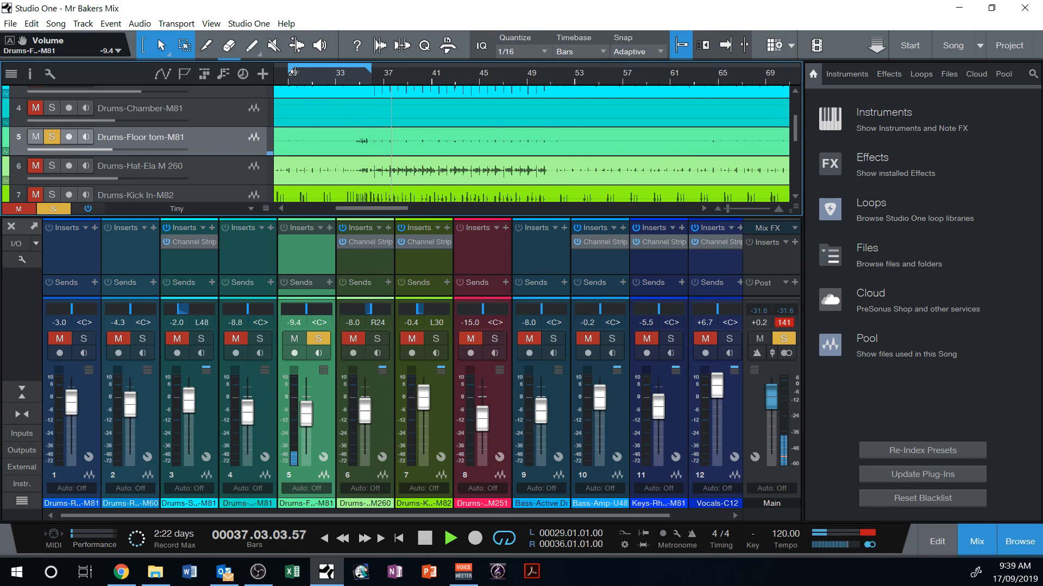
drag(289, 69, 352, 72)
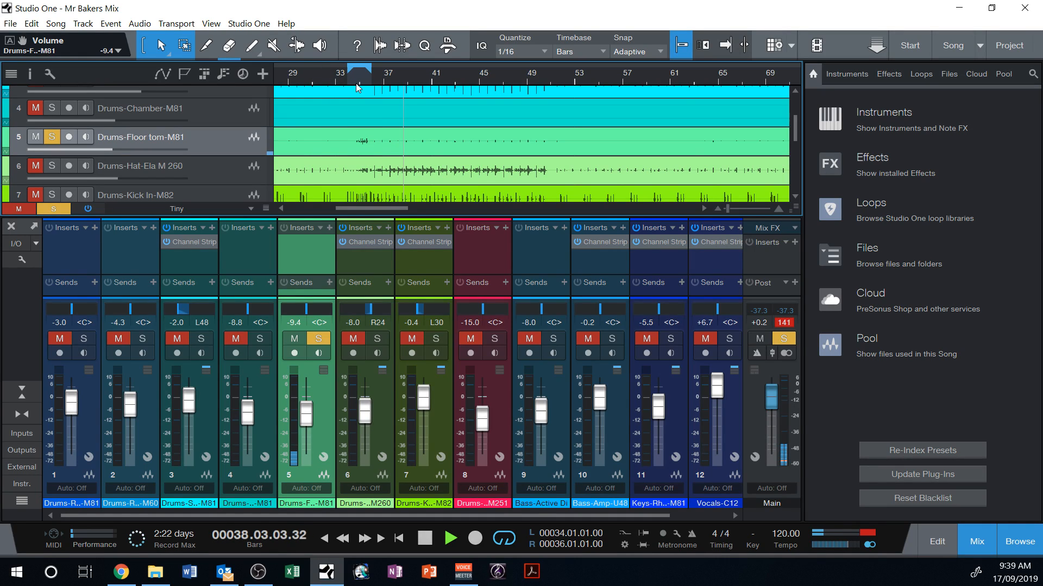
key(f)
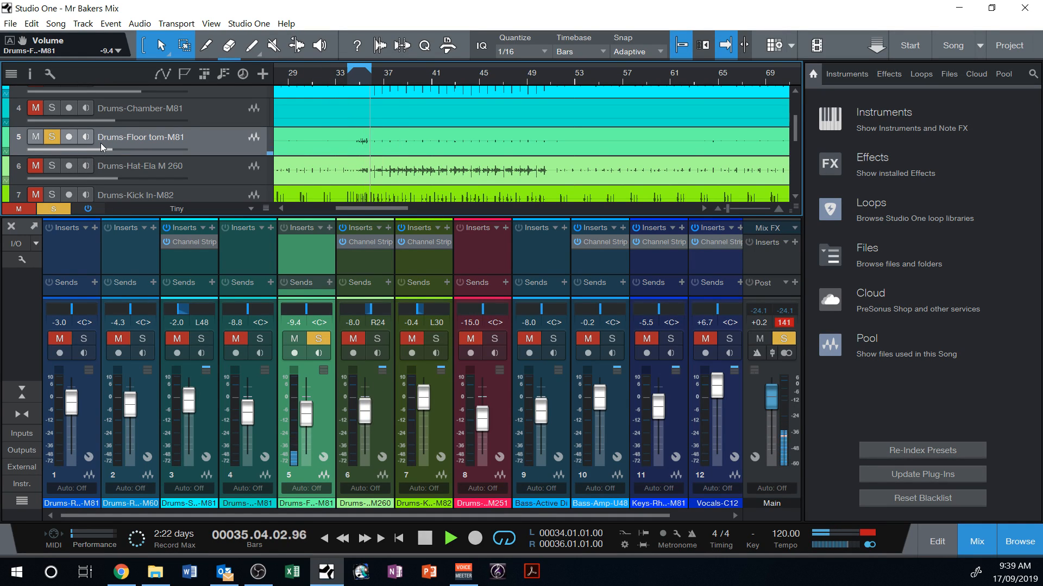
drag(115, 146, 131, 148)
key(space)
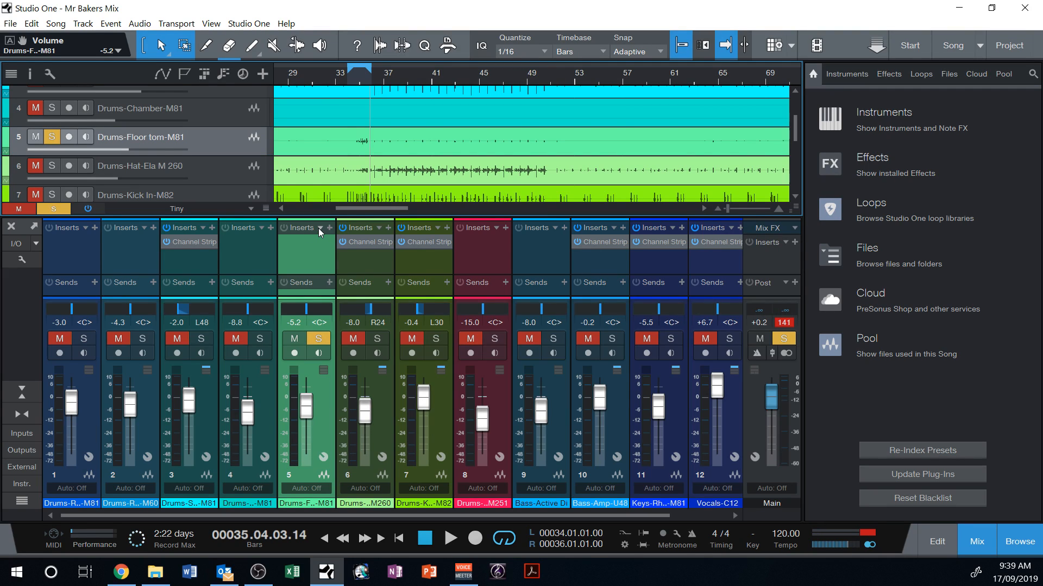
- Load the Drums FX chain Floor Tom onto the floor tom track and enlarge the mixer to show its inserts
click(320, 229)
click(322, 240)
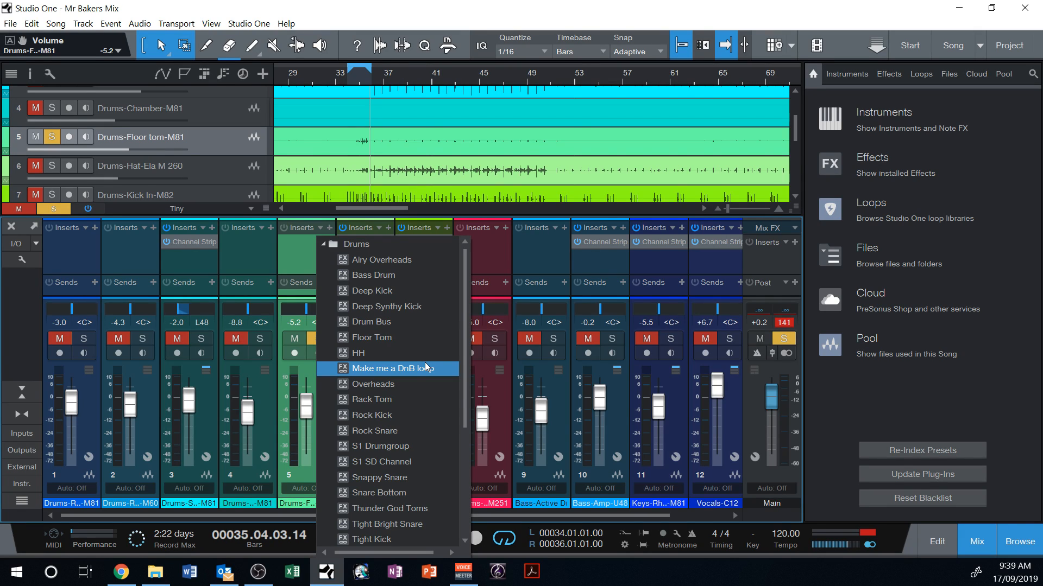
click(398, 339)
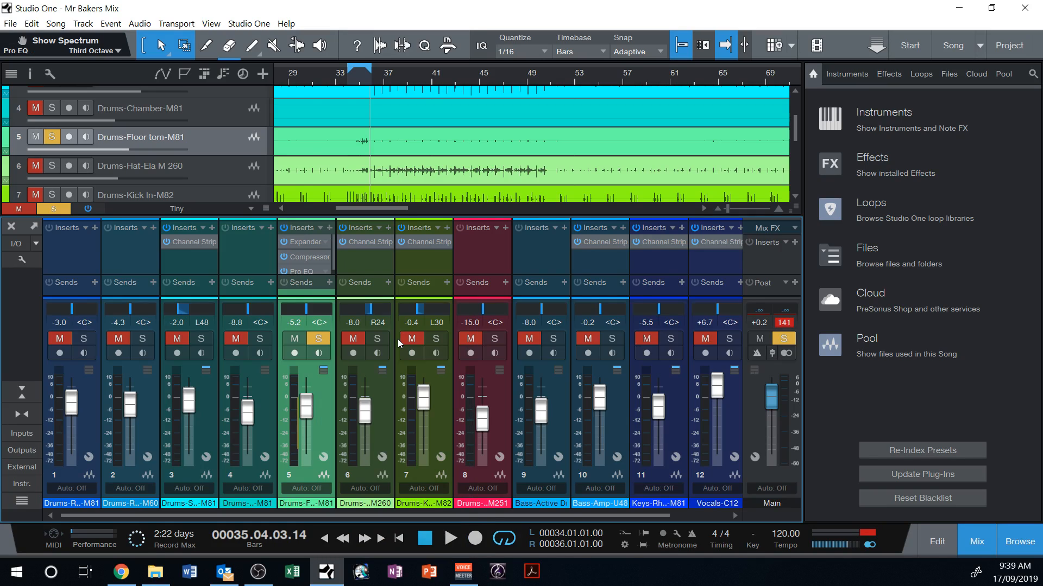
mouse_move(321, 215)
mouse_down()
mouse_move(320, 184)
mouse_move(321, 199)
mouse_up()
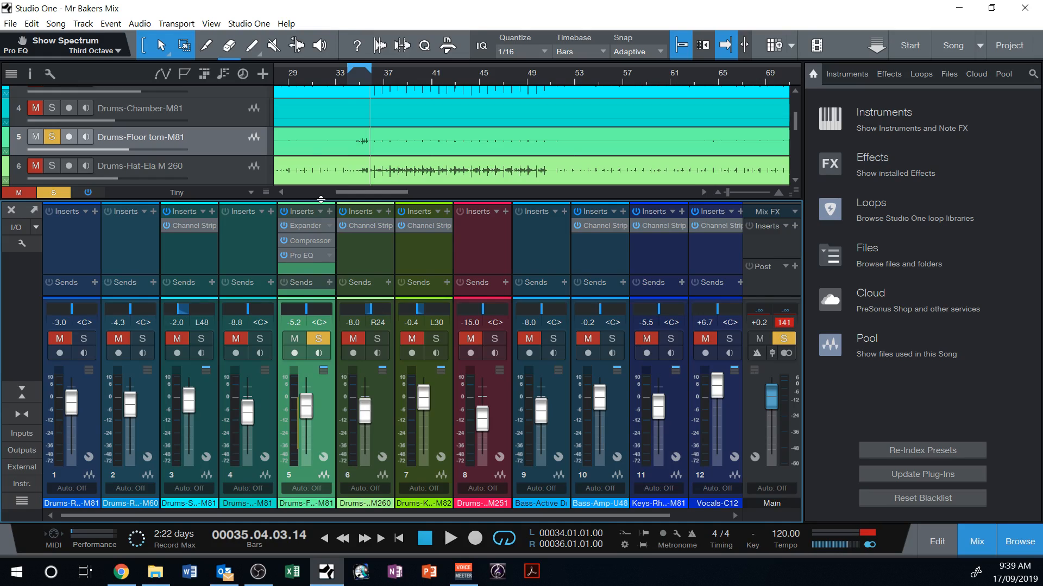
- Examine the floor tom's FX chain options and its Pro EQ curve
click(321, 211)
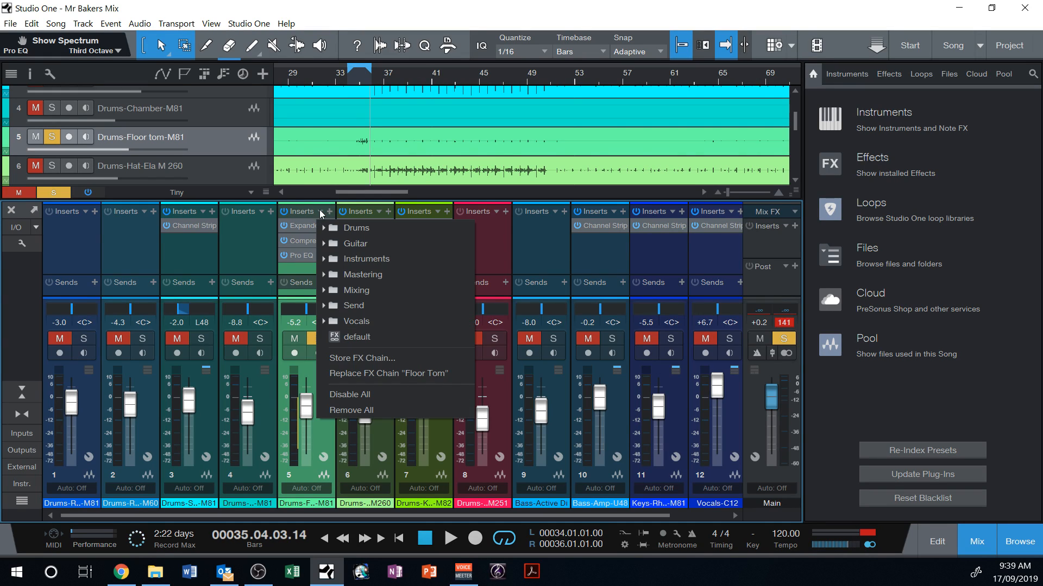
click(304, 212)
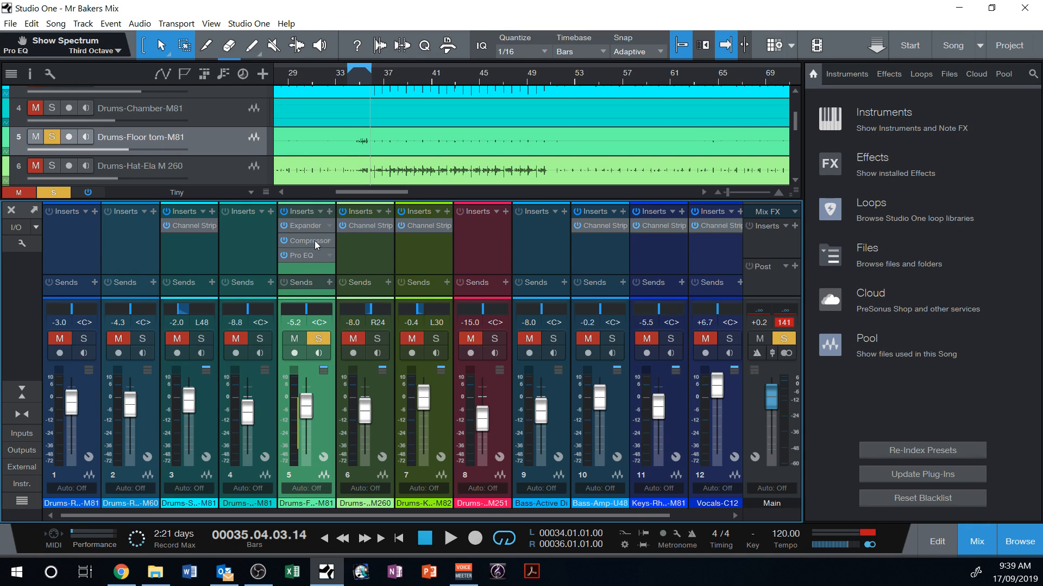
click(309, 257)
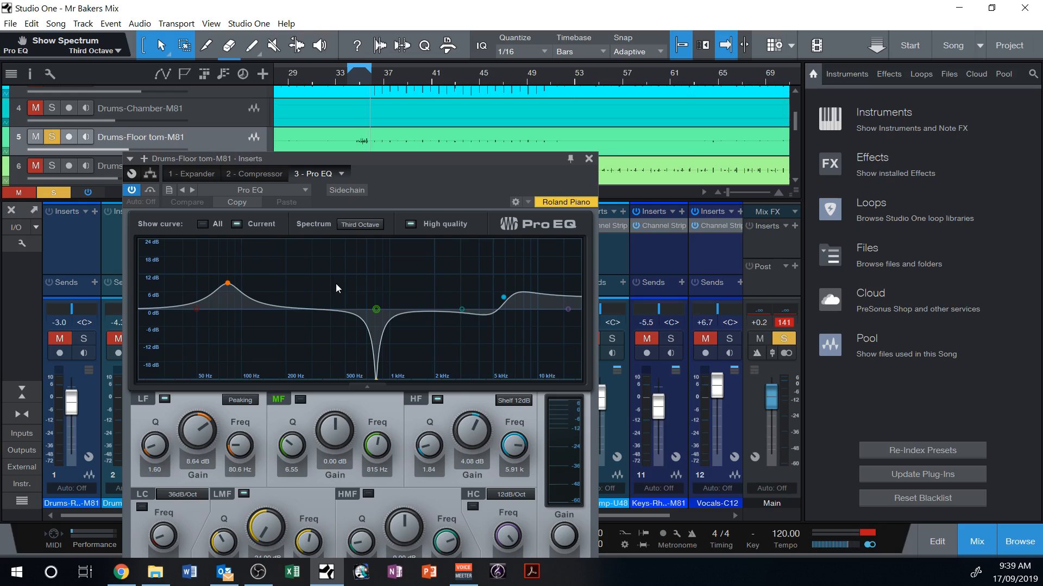
click(590, 158)
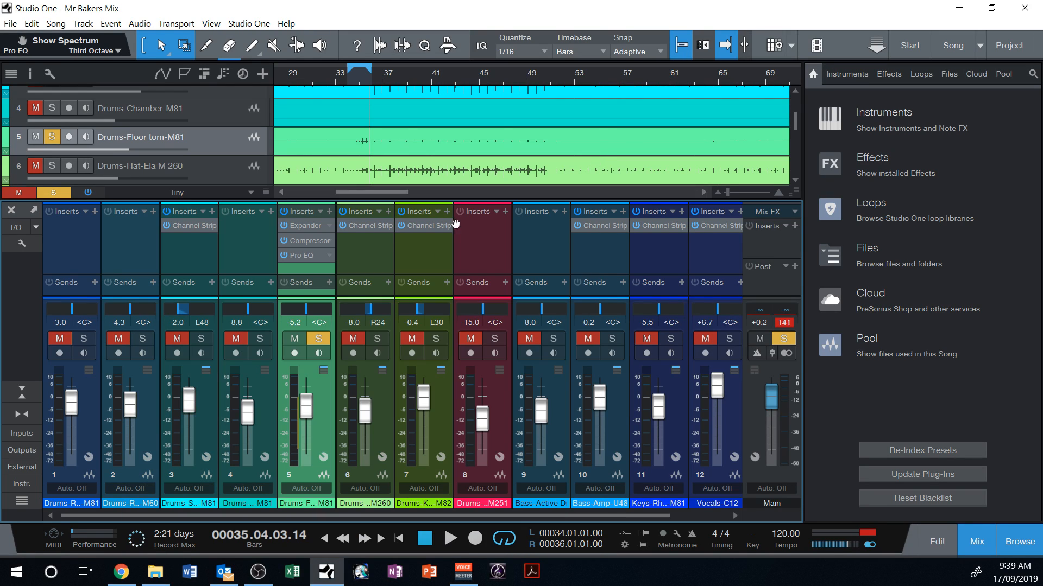
click(329, 255)
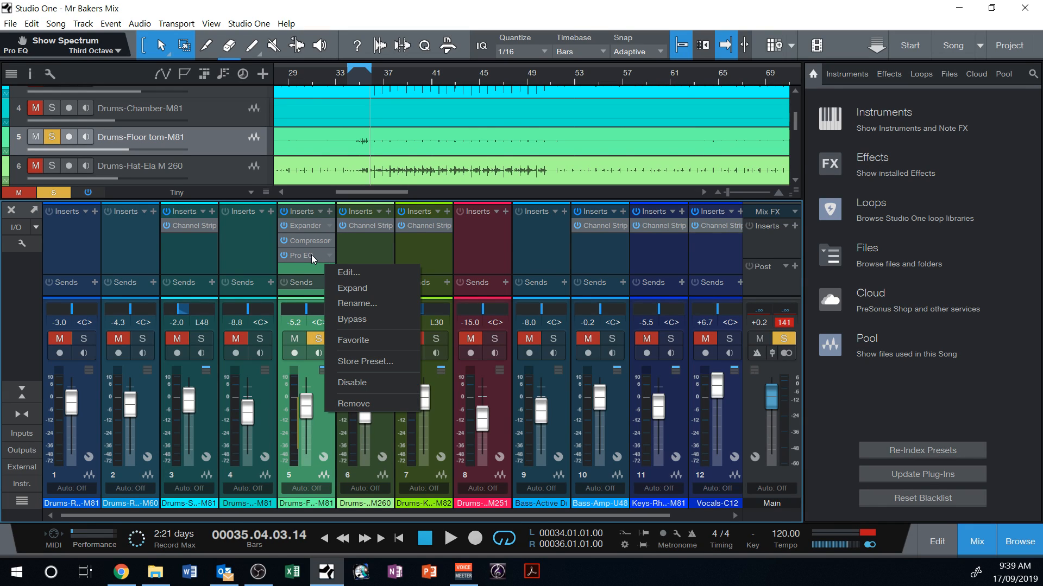
click(293, 256)
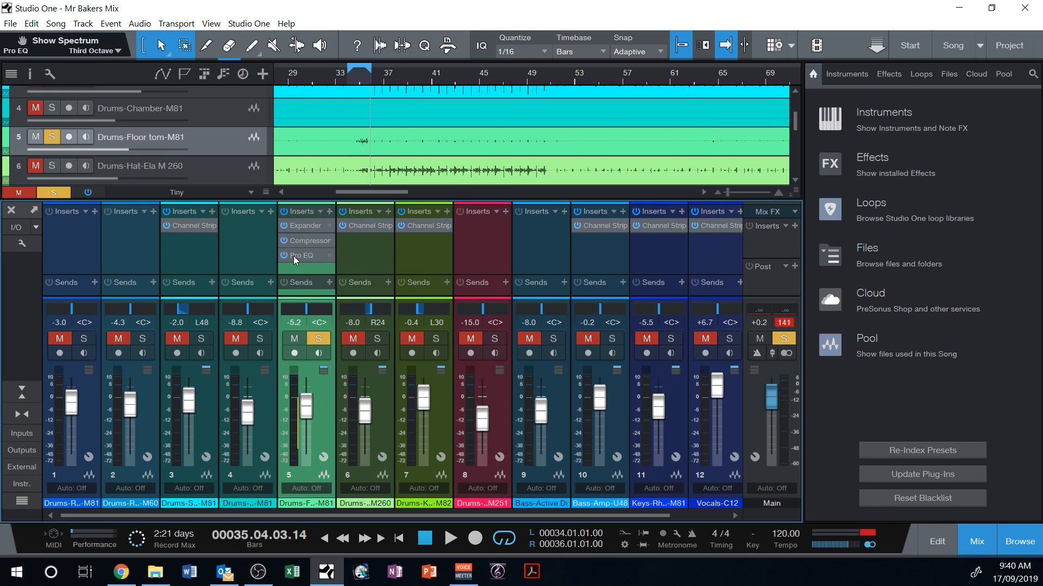
- Listen to the soloed floor tom with its new effects from bar 34, and stop playback
click(356, 84)
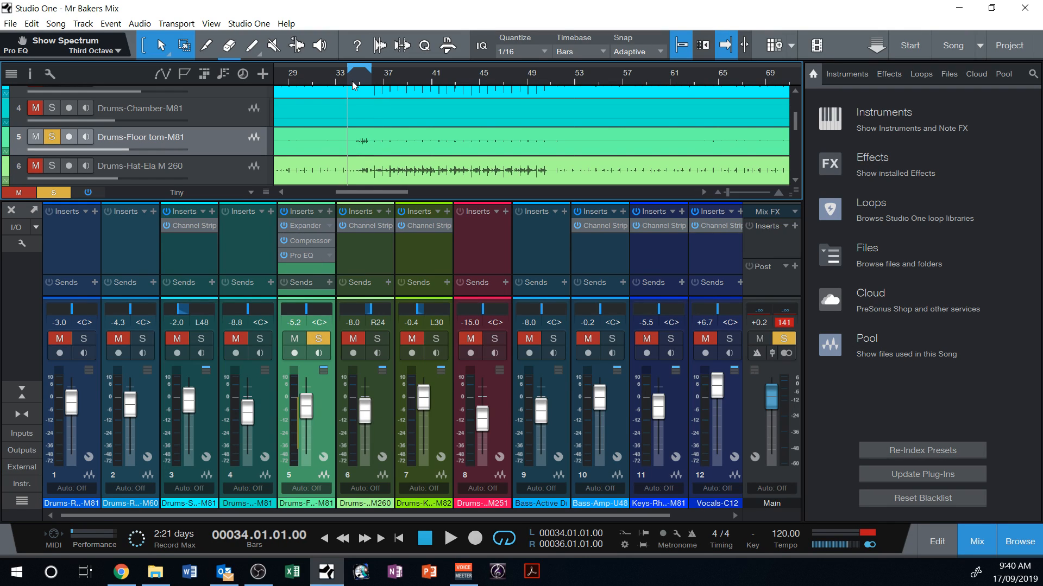
key(space)
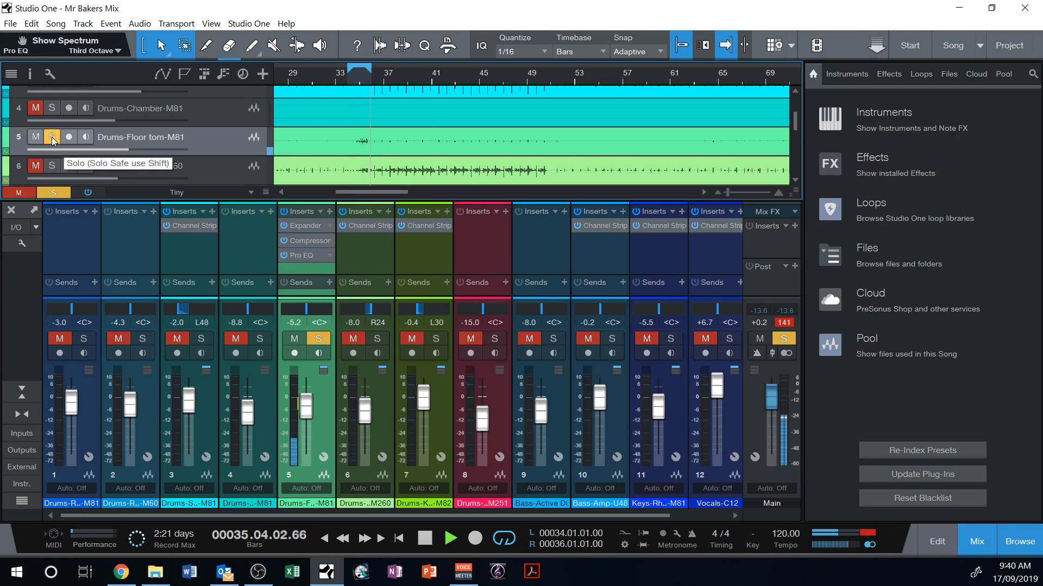
key(space)
click(259, 212)
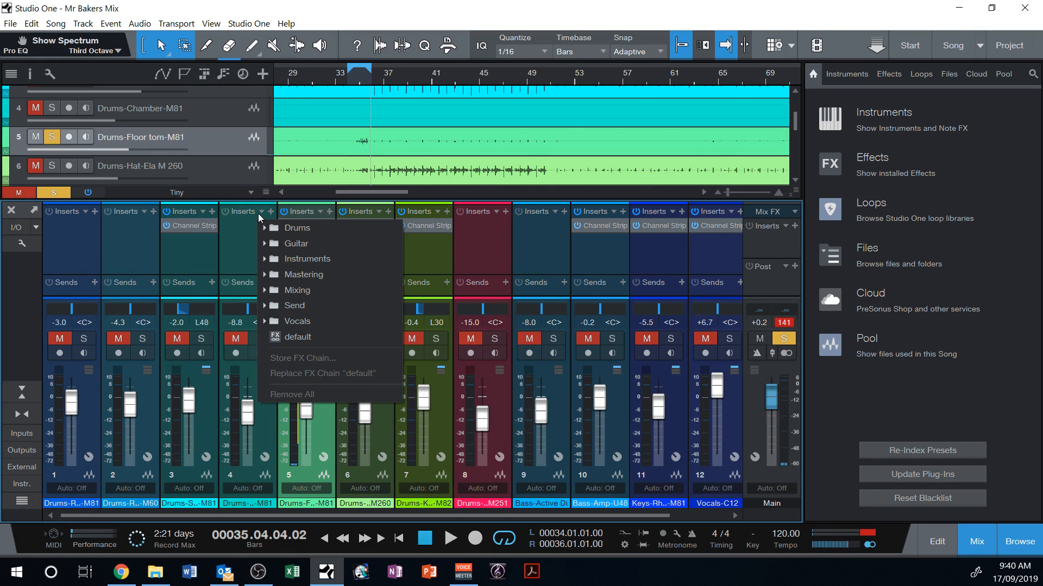
click(246, 238)
click(261, 213)
- Clear all track solos and mutes, and lower the Main volume to -8.8 dB while the full mix plays
click(47, 193)
click(42, 196)
click(27, 196)
scroll(446, 188, left, 3)
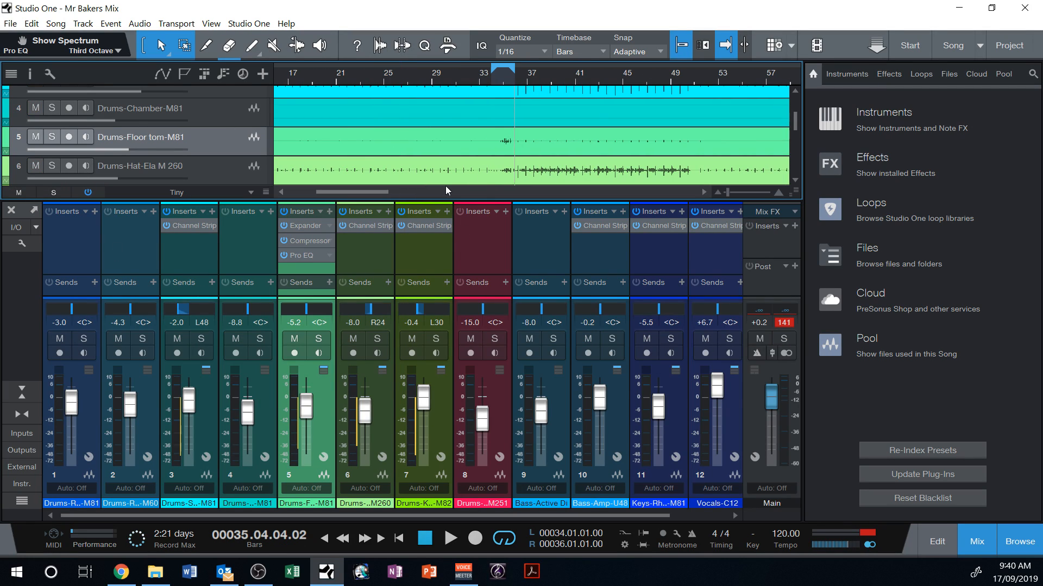
key(space)
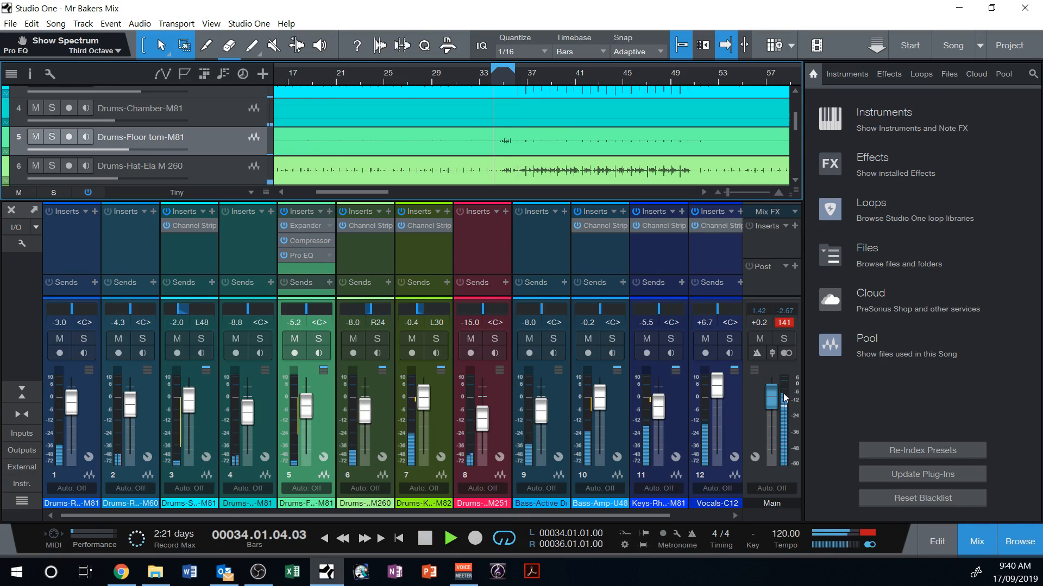
drag(771, 399, 768, 412)
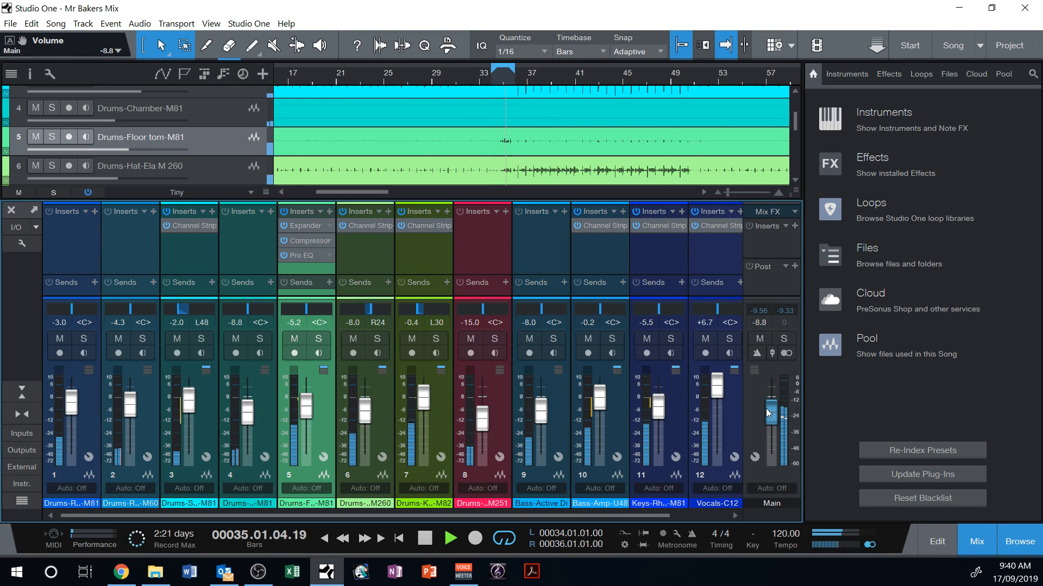
- Hide the mixer to show all the tracks, and turn off loop playback
key(F3)
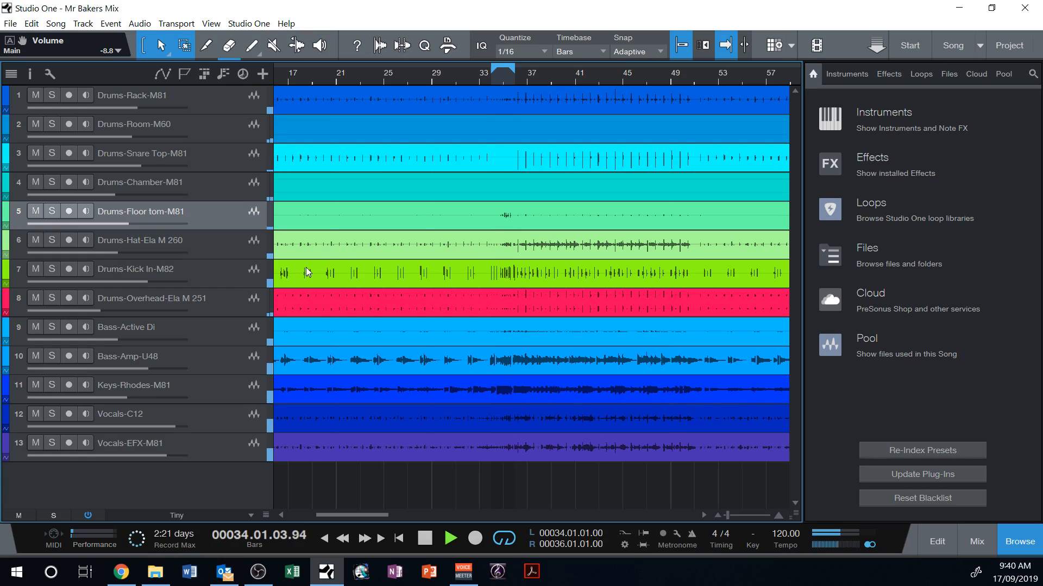
right_click(514, 75)
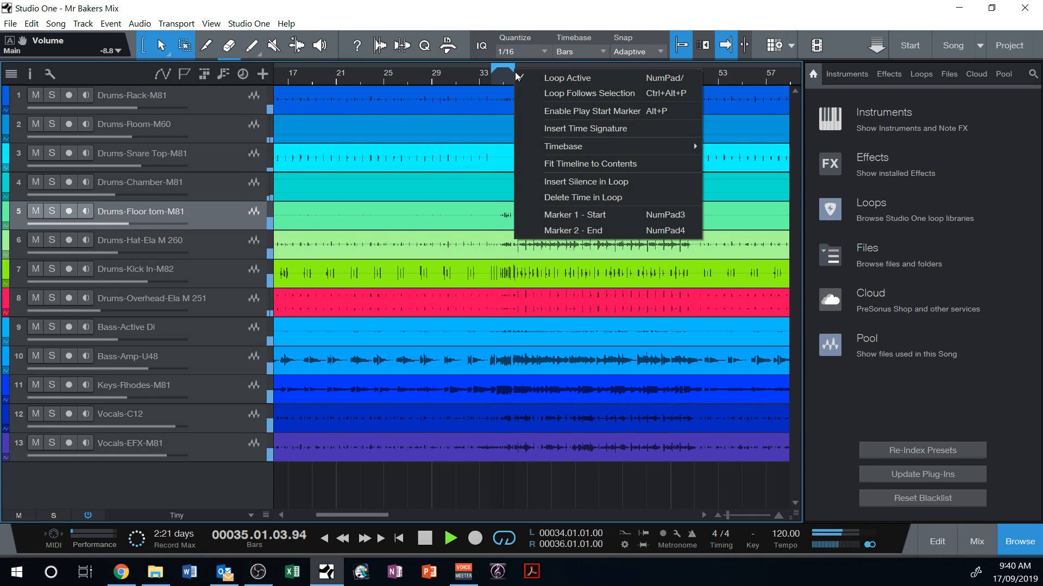
click(565, 78)
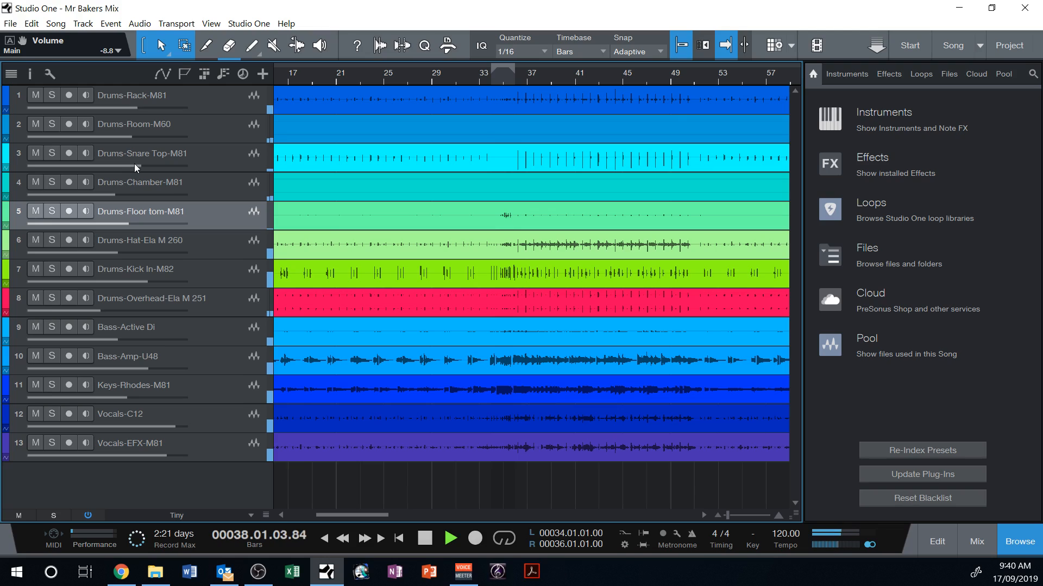
- Rebalance the drums during playback by lowering the Snare Top, Hat and Room tracks and setting the Rack track to -10.1 dB
drag(135, 164, 119, 165)
mouse_move(119, 253)
mouse_down()
mouse_move(87, 250)
mouse_move(125, 251)
mouse_up()
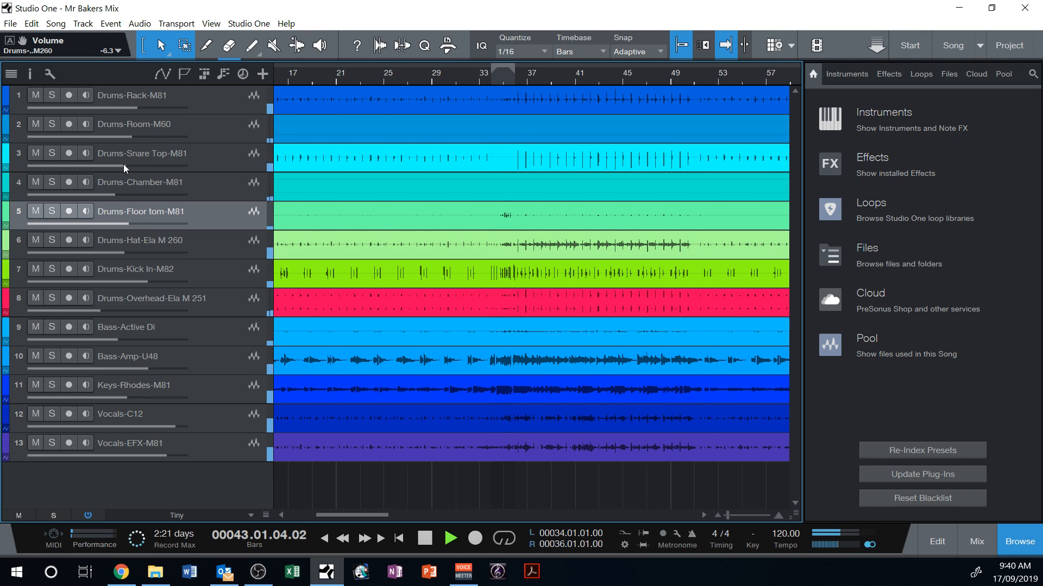
drag(119, 163, 108, 164)
mouse_move(92, 311)
mouse_down()
mouse_move(64, 312)
mouse_move(95, 309)
mouse_up()
drag(130, 255, 100, 251)
drag(136, 138, 109, 108)
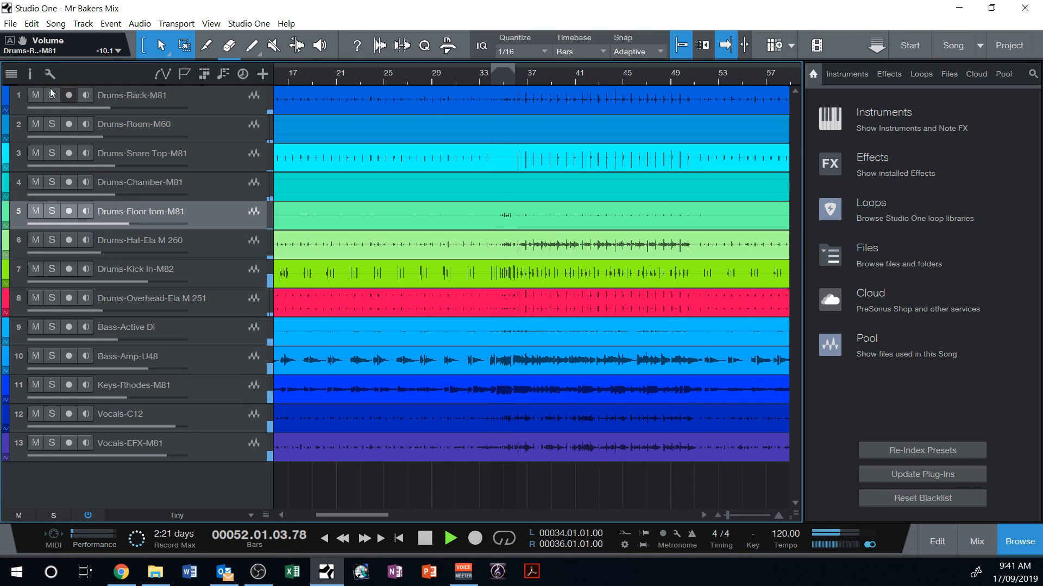
- Rebalance levels during playback: lower Drums-Rack and Drums-Room to -oo, raise both vocal tracks to +8.0 dB, and set Bass-Amp to +1.6 dB
drag(103, 109, 5, 114)
drag(100, 136, 22, 137)
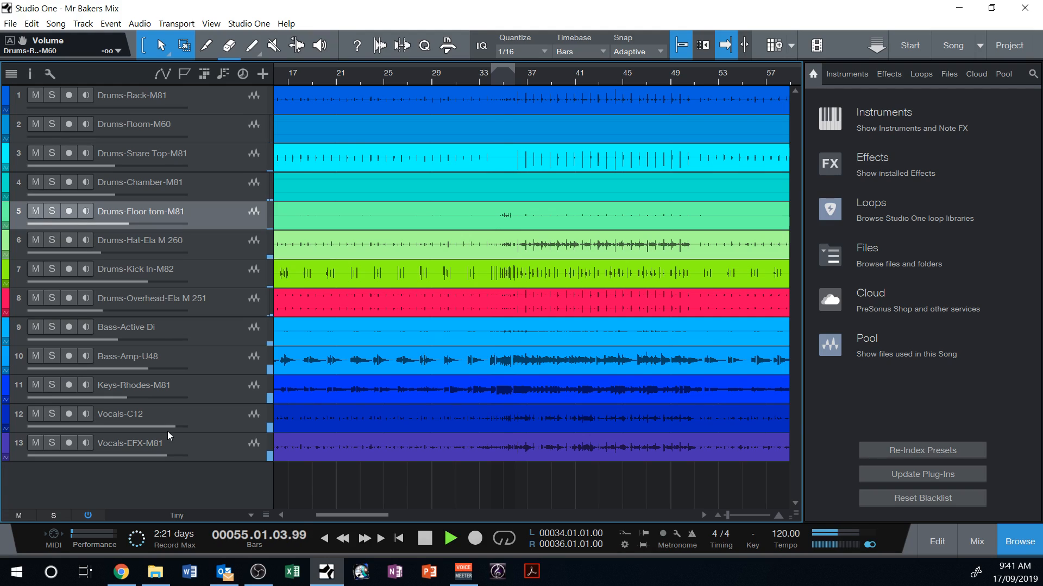
drag(168, 425, 177, 452)
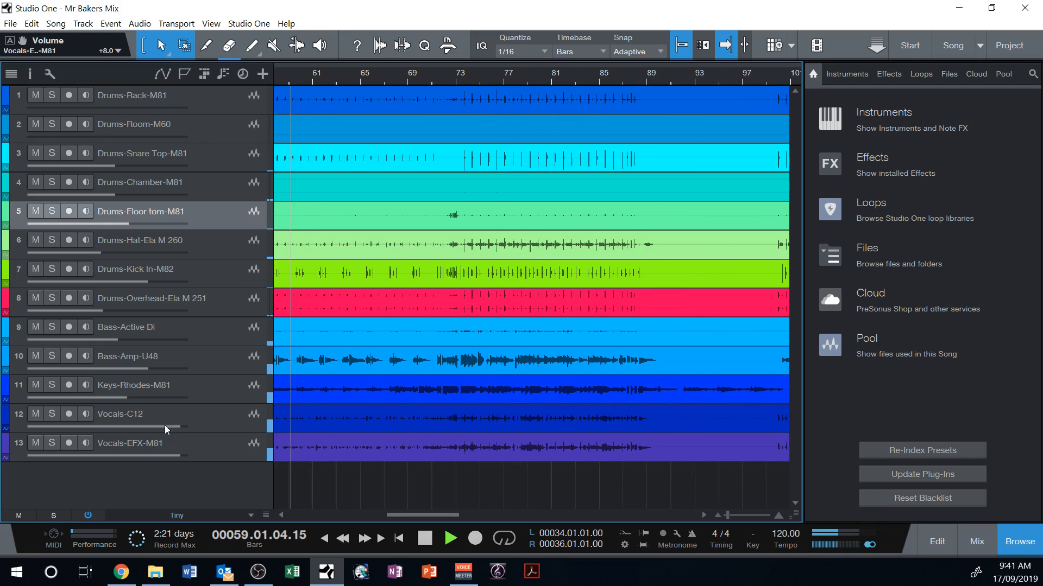
drag(148, 370, 153, 371)
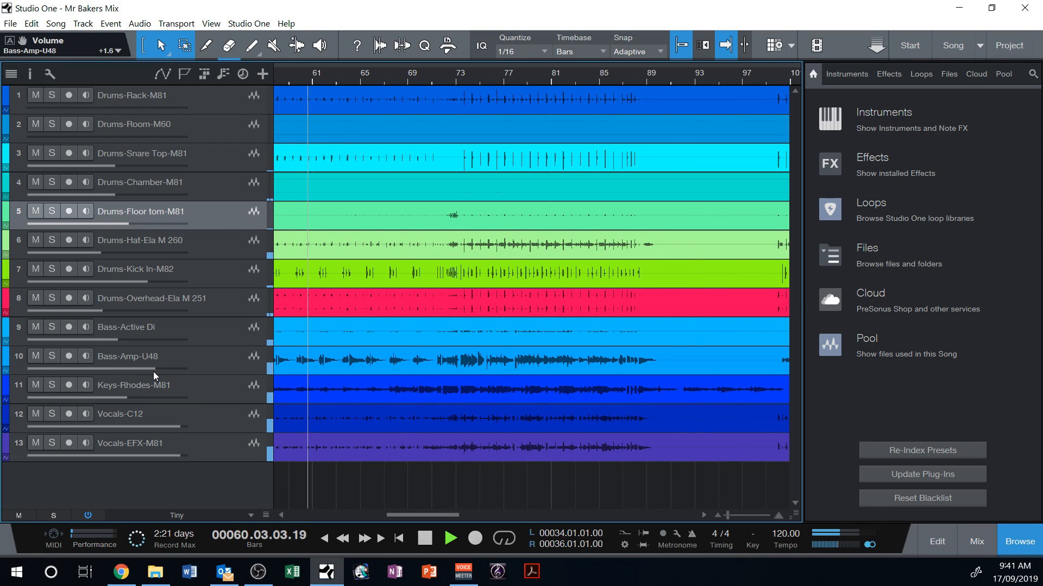
- Show the mixer, pan the Drums-Chamber track to R50, and hide the mixer again before stopping playback
click(232, 389)
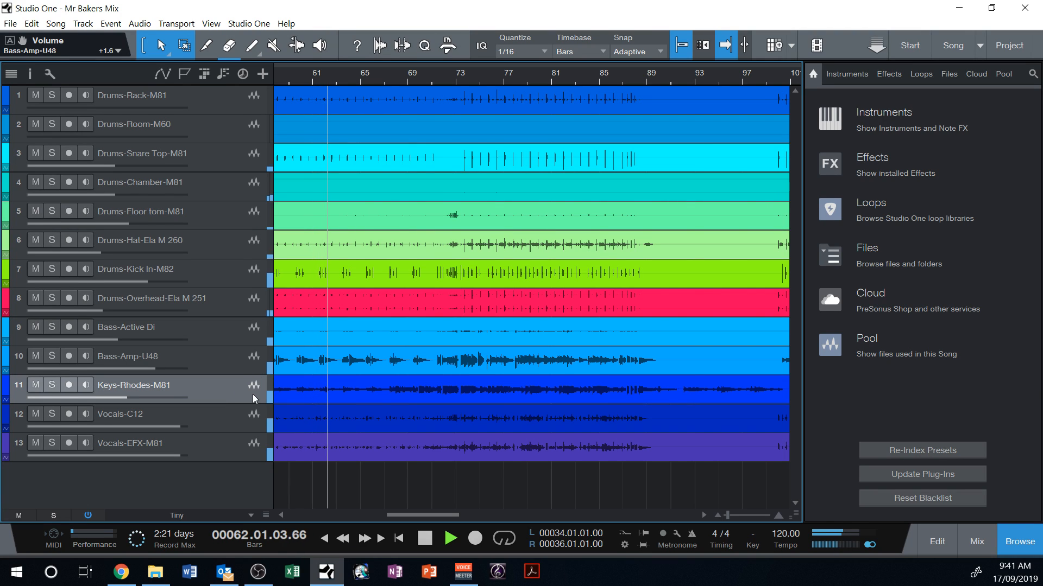
key(F3)
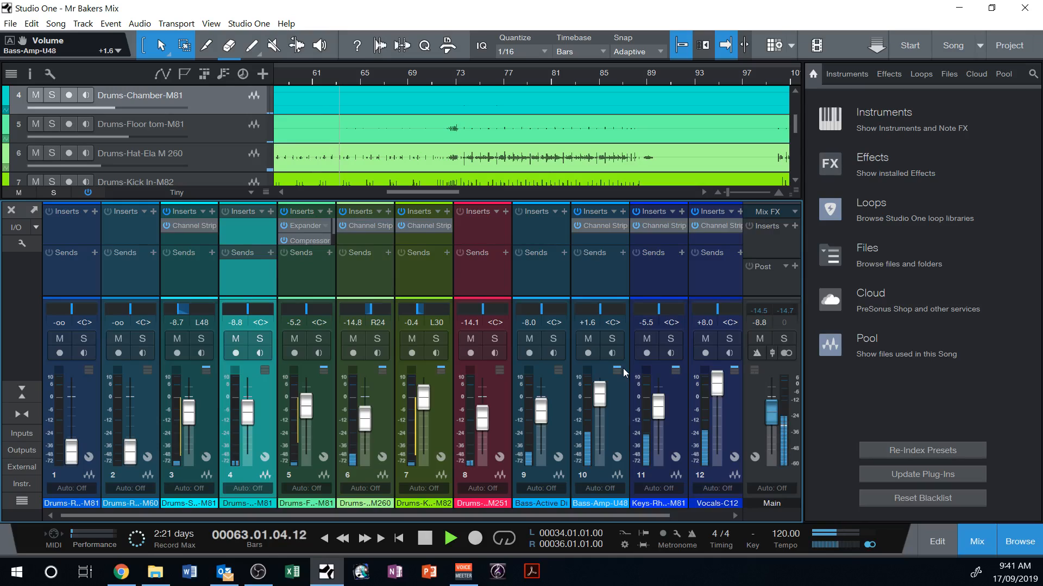
drag(248, 309, 259, 315)
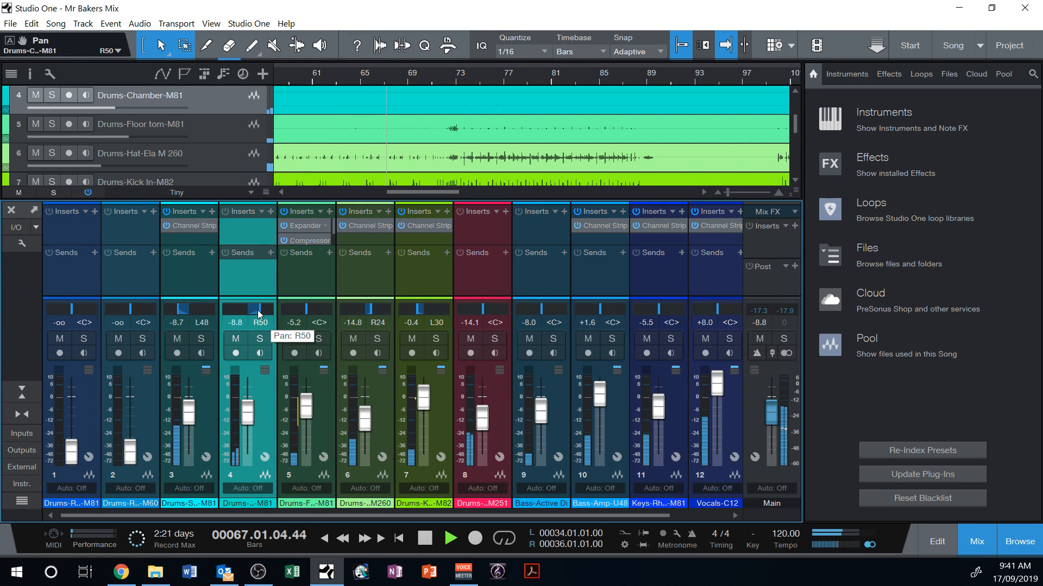
key(F3)
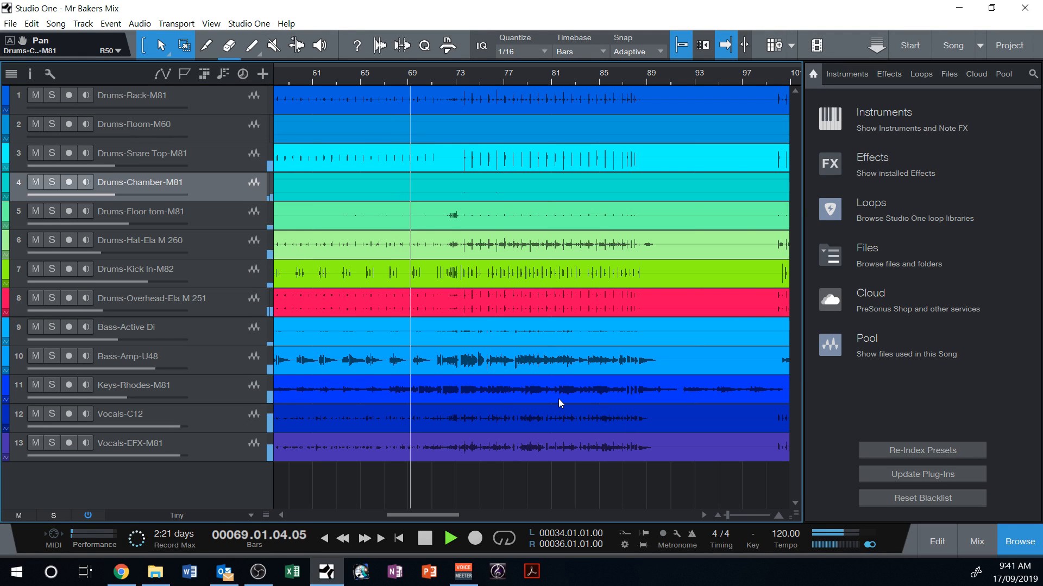
key(space)
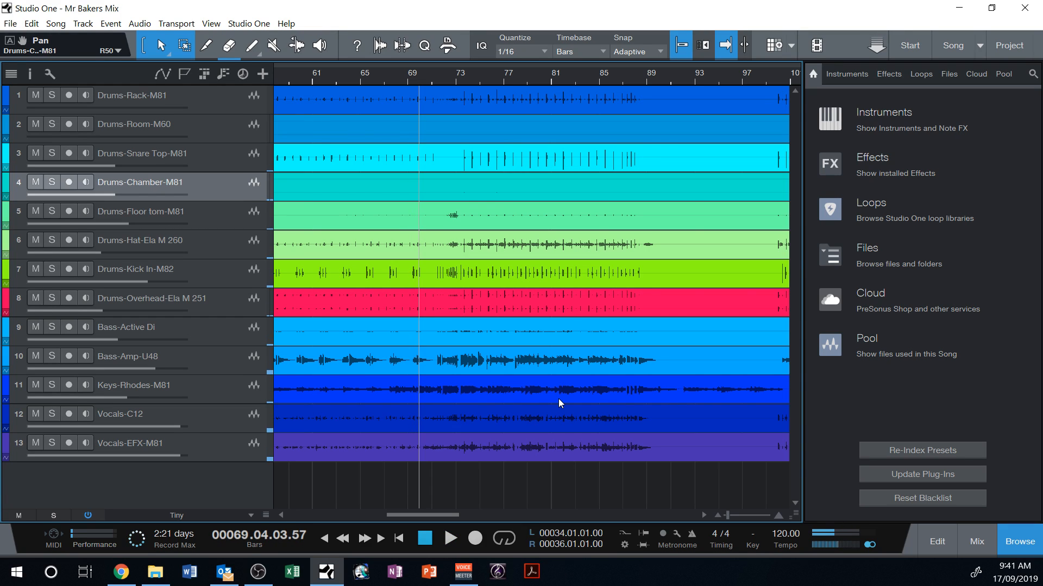